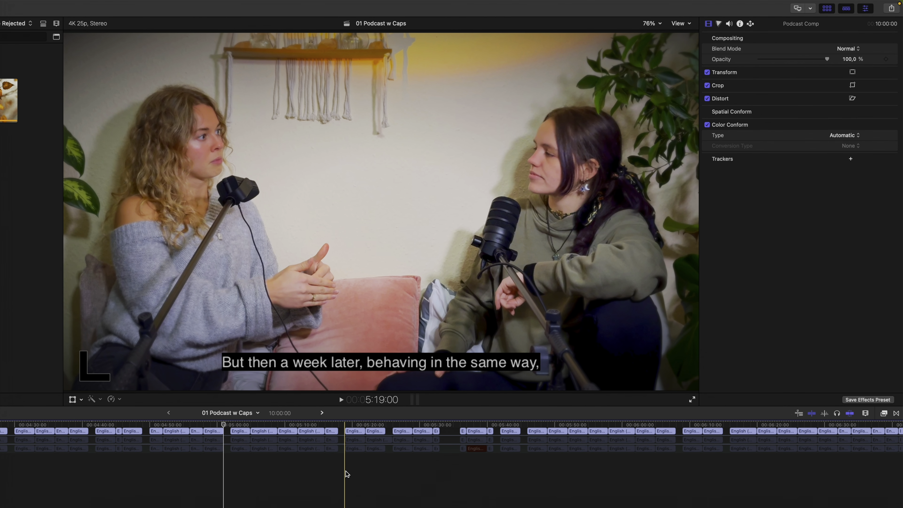
Inspect the caption "But then a week later, behaving in the same way," in each of the three caption lanes
{"action": "left_click", "coordinate": [365, 435]}
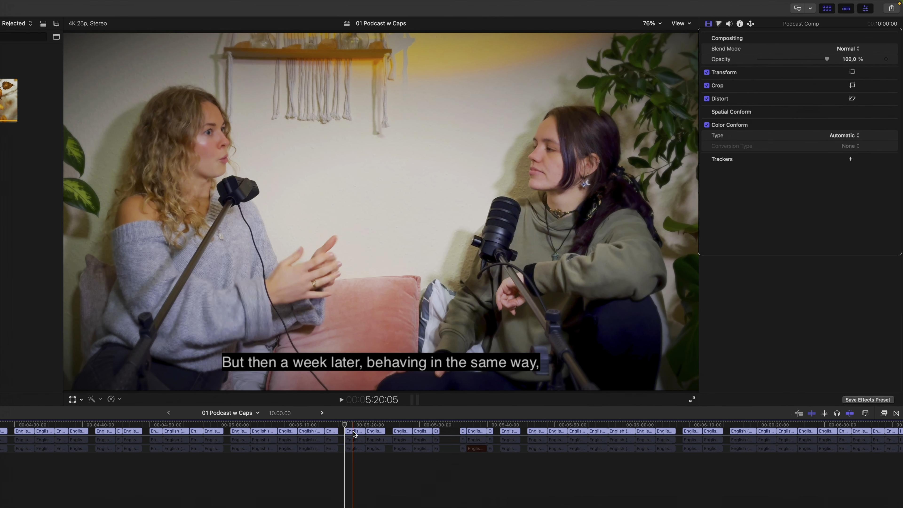
{"action": "left_click", "coordinate": [355, 448]}
{"action": "left_click", "coordinate": [356, 440]}
{"action": "left_click", "coordinate": [356, 431]}
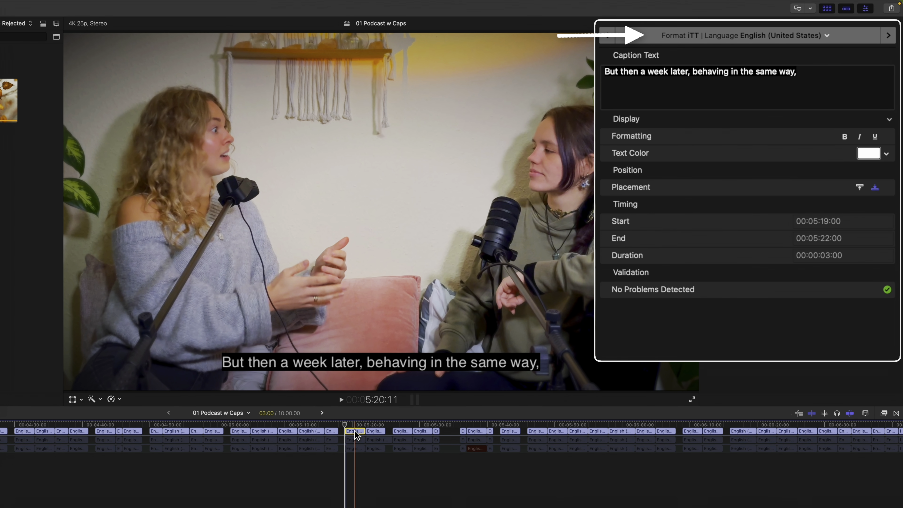
{"action": "left_click", "coordinate": [356, 440]}
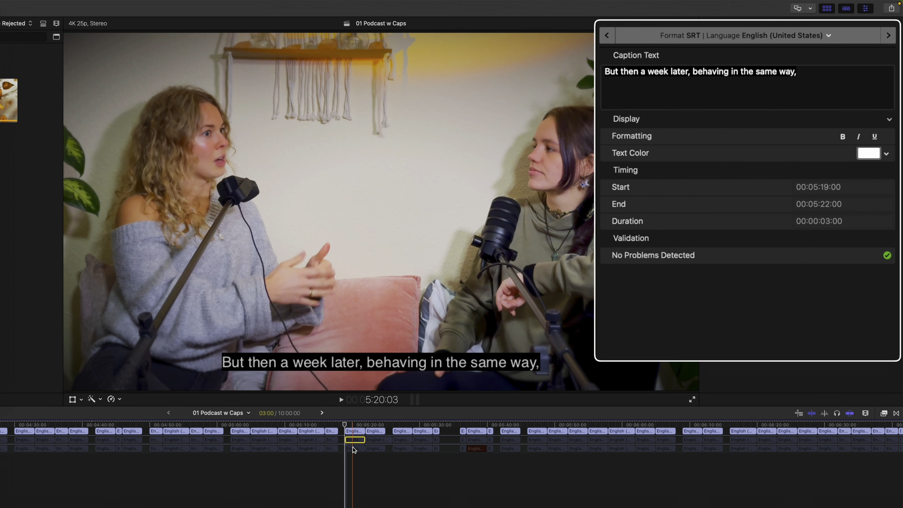
{"action": "left_click", "coordinate": [354, 448]}
{"action": "left_click", "coordinate": [344, 464]}
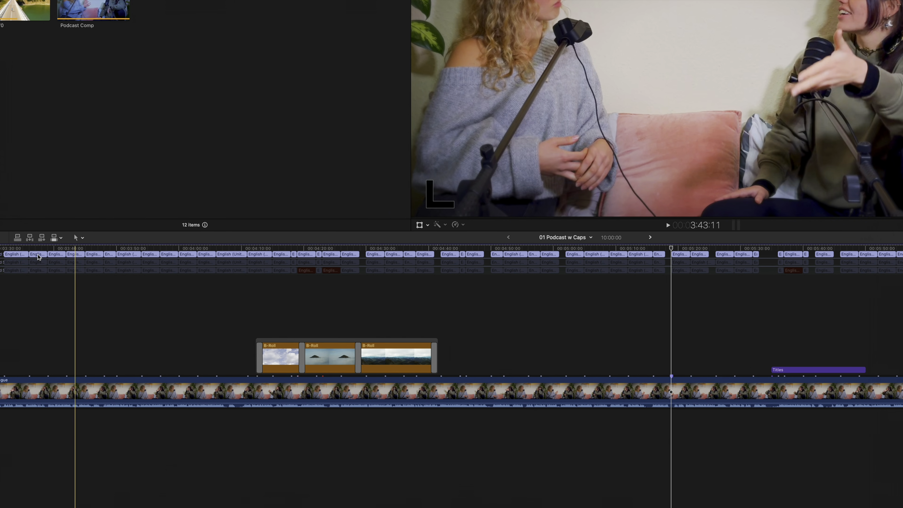
Show the timeline index's roles and turn off the Captions role for all three caption formats
{"action": "left_click", "coordinate": [18, 224]}
{"action": "left_click", "coordinate": [48, 250]}
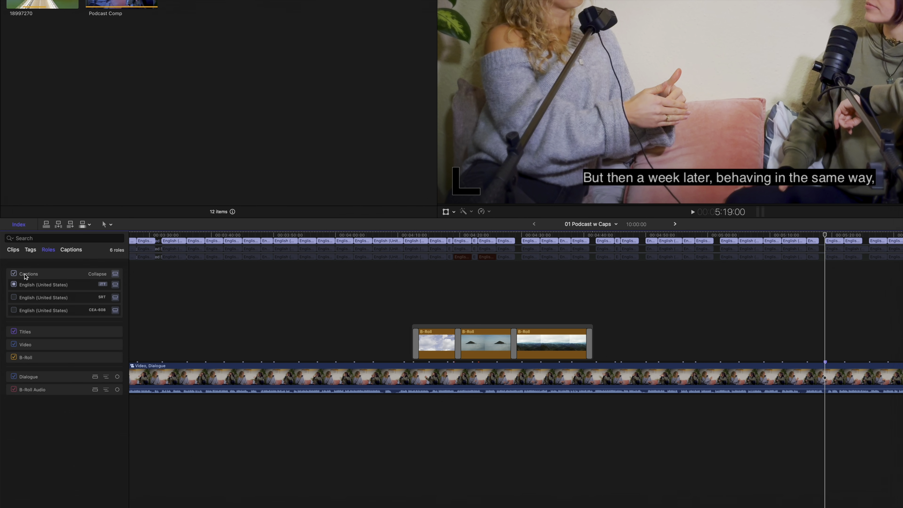
{"action": "left_click", "coordinate": [14, 273]}
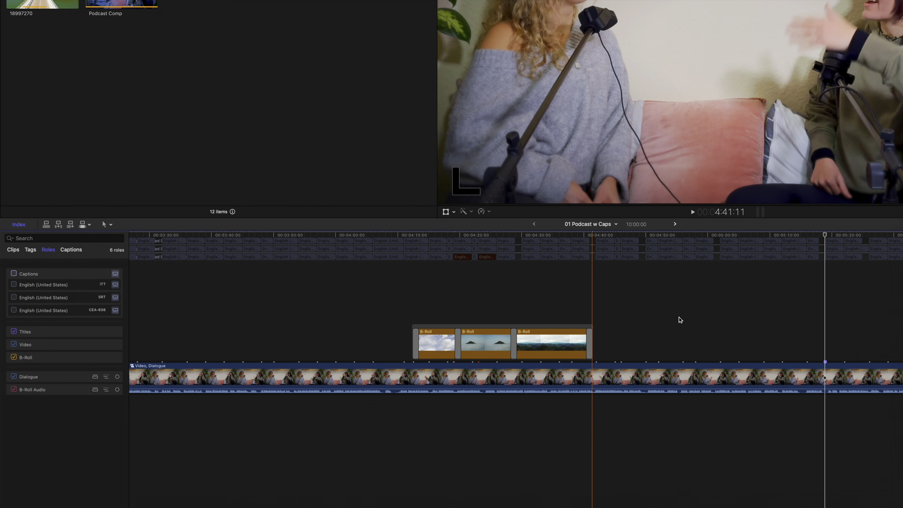
Start a file export of the project and set every CEA-608, iTT and SRT language to export as a separate file
{"action": "scroll", "coordinate": [823, 309], "scroll_direction": "right", "scroll_amount": 3}
{"action": "key", "text": "super+e"}
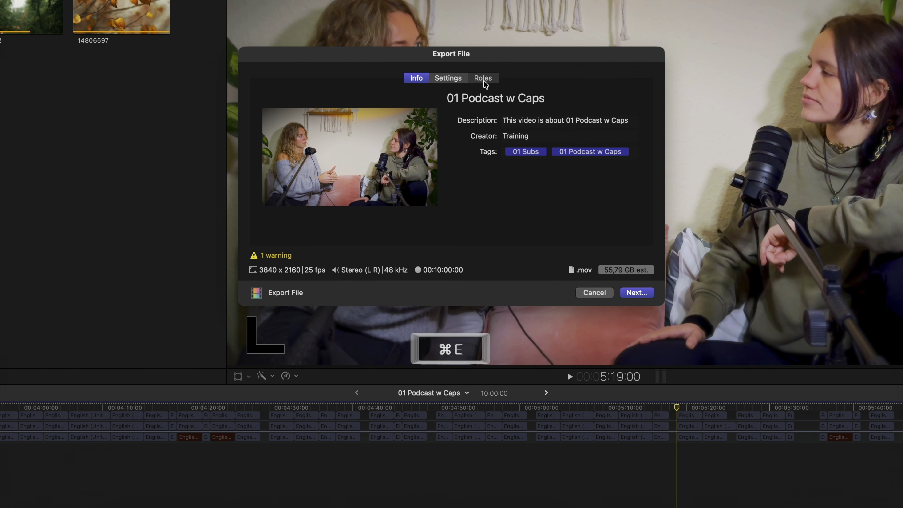
{"action": "left_click", "coordinate": [483, 79]}
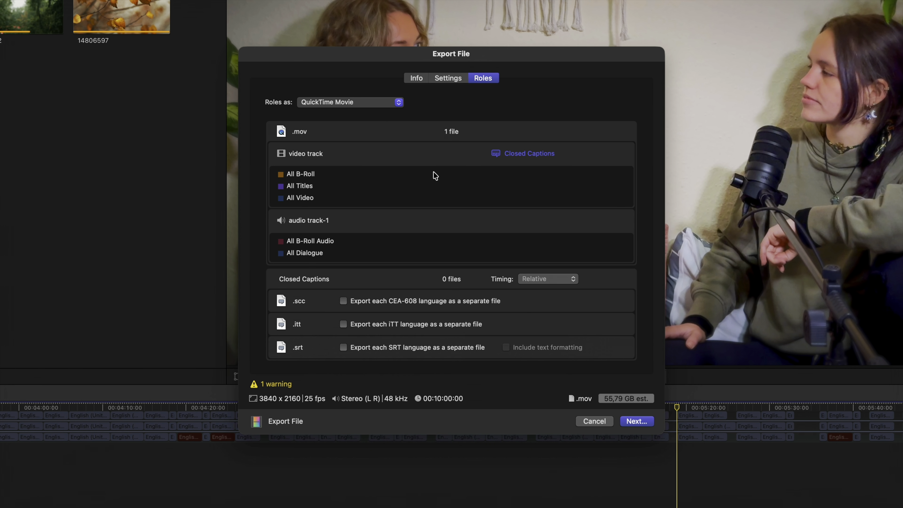
{"action": "left_click", "coordinate": [342, 301]}
{"action": "left_click", "coordinate": [343, 324]}
{"action": "left_click", "coordinate": [343, 347]}
Choose English - United States (SRT) as the burned-in captions for the video track, but cancel this choice and the export
{"action": "left_click", "coordinate": [515, 160]}
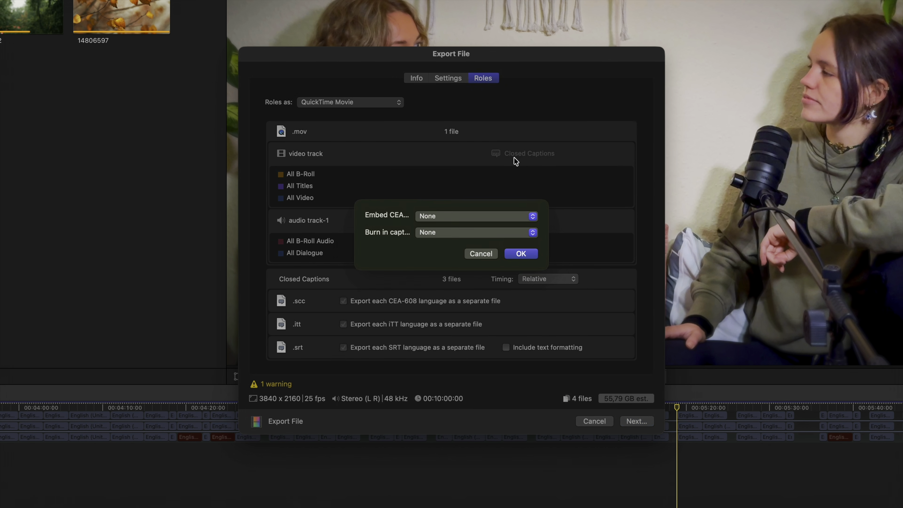
{"action": "left_click", "coordinate": [487, 237]}
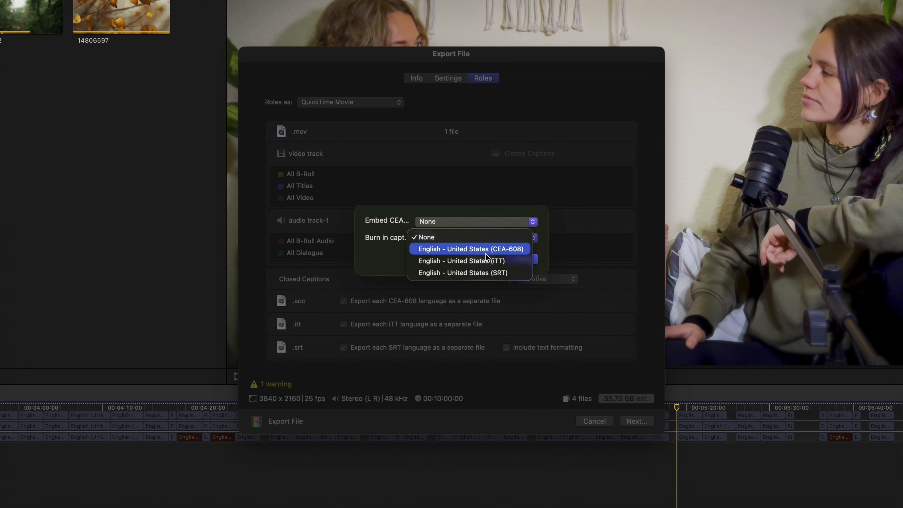
{"action": "left_click", "coordinate": [484, 273]}
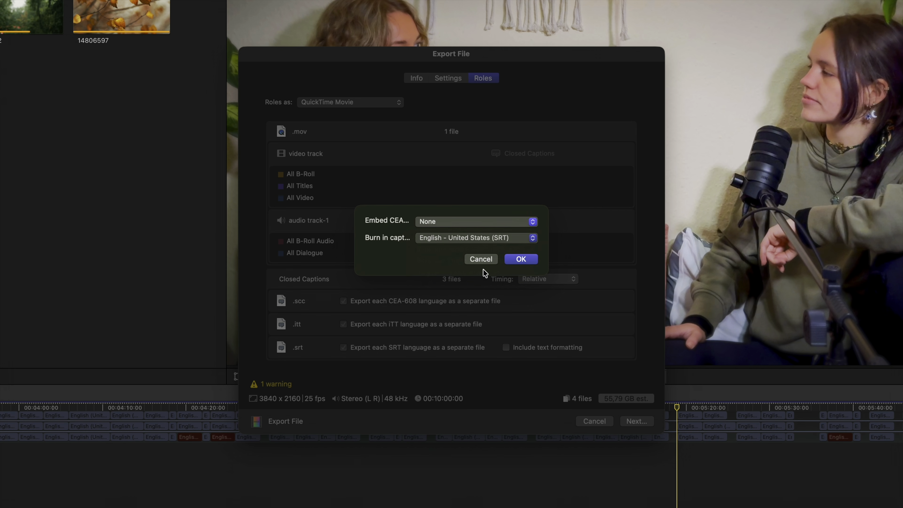
{"action": "left_click", "coordinate": [482, 259]}
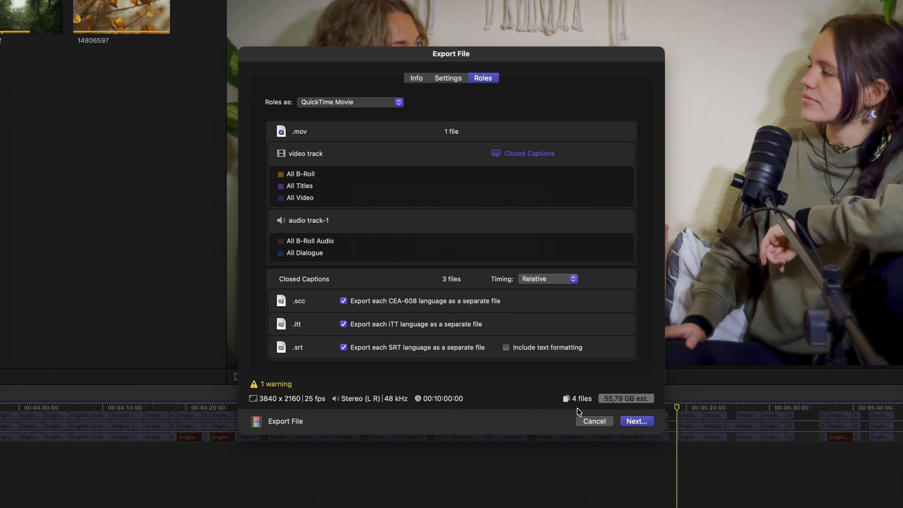
{"action": "left_click", "coordinate": [586, 421]}
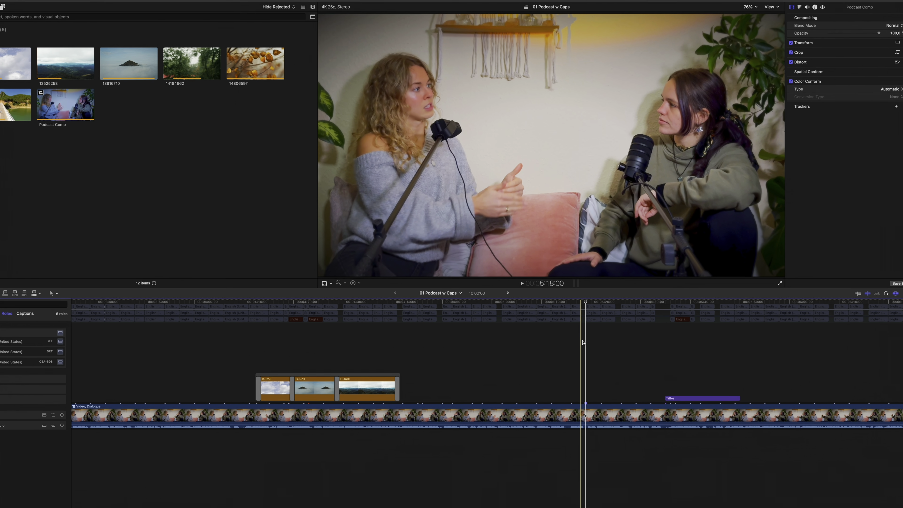
{"action": "key", "text": "l"}
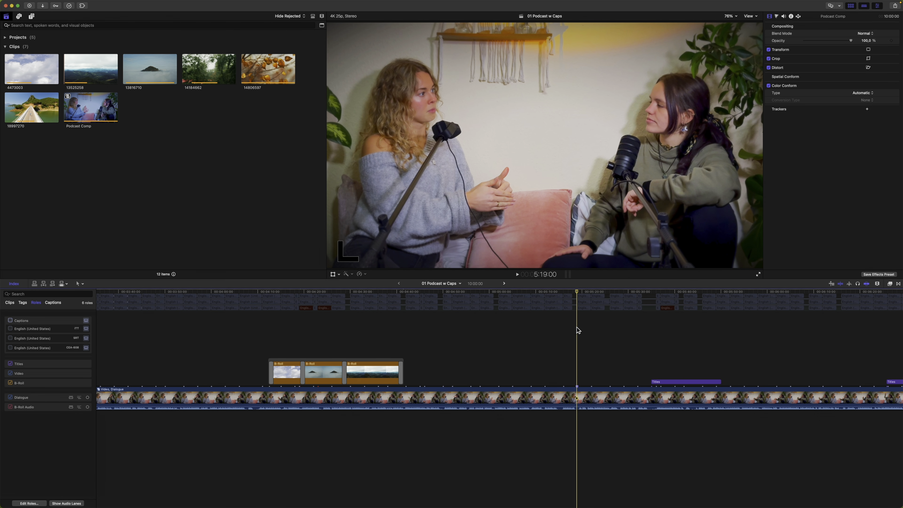
{"action": "scroll", "coordinate": [576, 329], "scroll_direction": "right", "scroll_amount": 3}
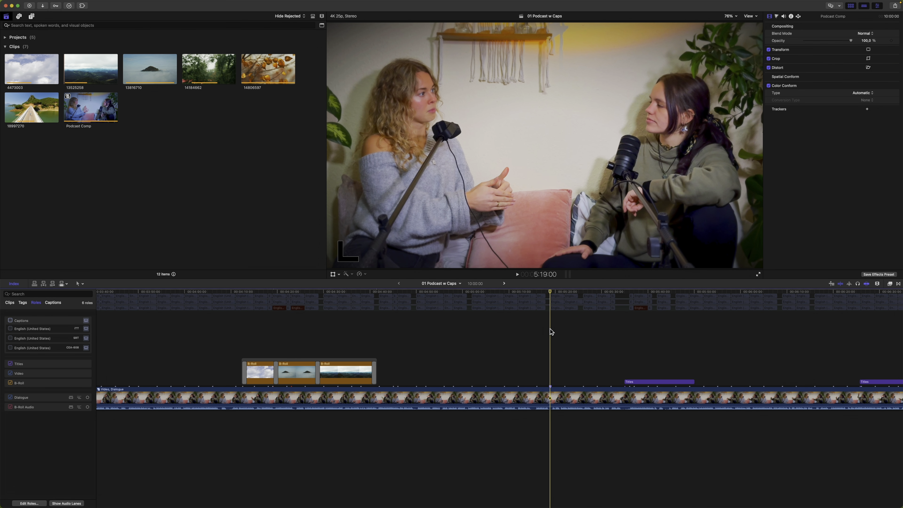
{"action": "left_click", "coordinate": [472, 330]}
{"action": "left_click", "coordinate": [582, 326]}
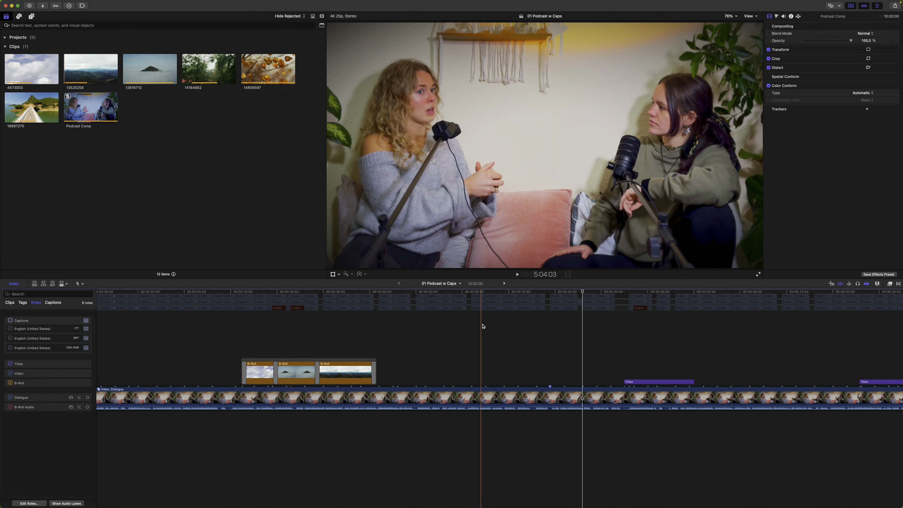
{"action": "left_click", "coordinate": [548, 324]}
{"action": "key", "text": "l"}
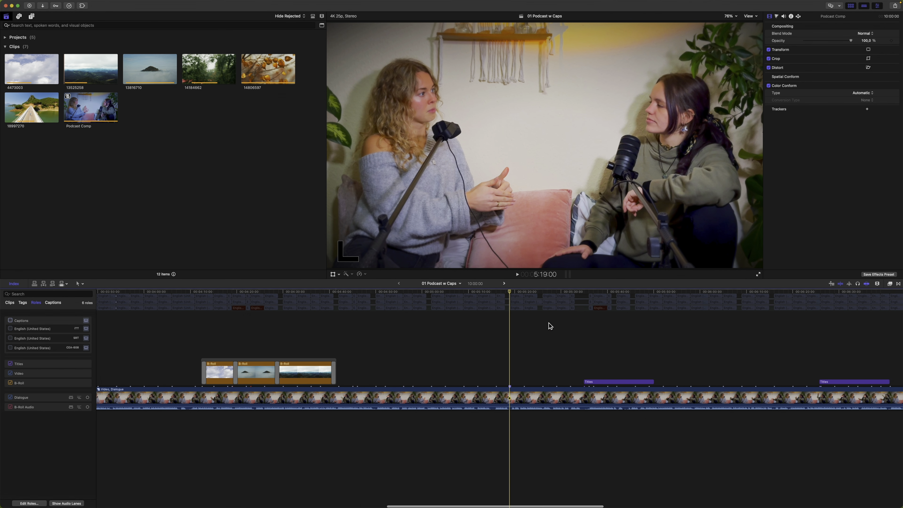
{"action": "scroll", "coordinate": [549, 323], "scroll_direction": "left", "scroll_amount": 5}
{"action": "left_click", "coordinate": [464, 327]}
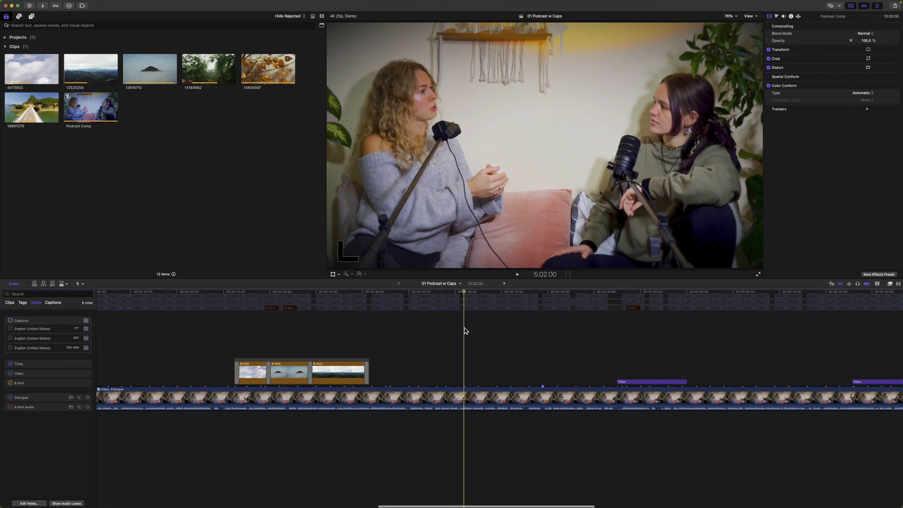
{"action": "scroll", "coordinate": [464, 328], "scroll_direction": "left", "scroll_amount": 2}
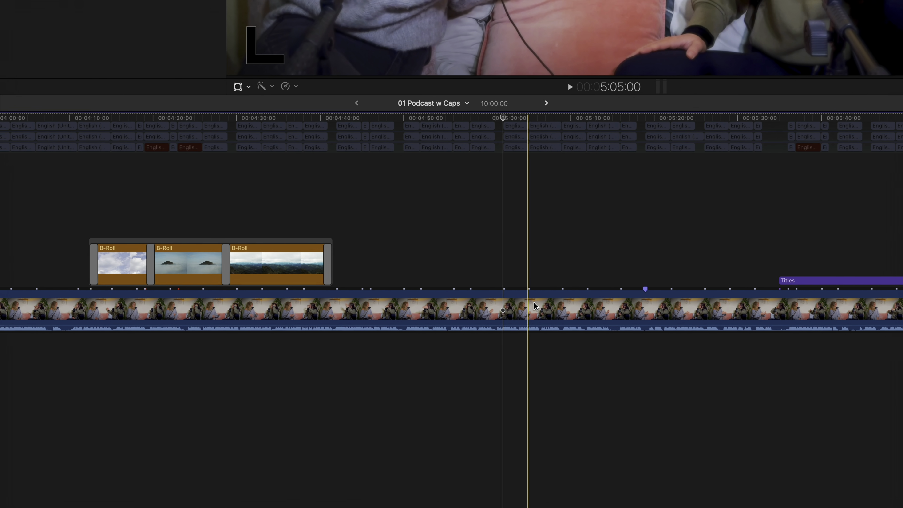
Generate captions as Subtitles from the podcast clip in the primary storyline
{"action": "right_click", "coordinate": [534, 309]}
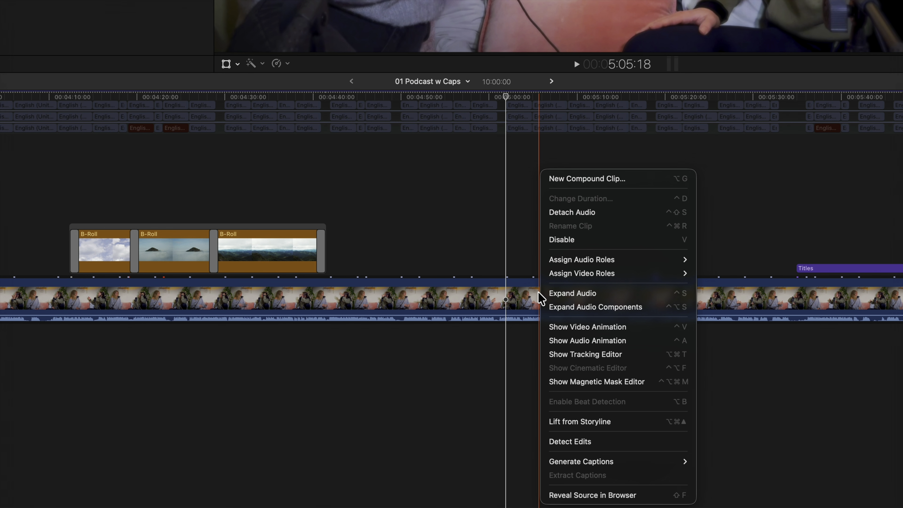
{"action": "mouse_move", "coordinate": [596, 462]}
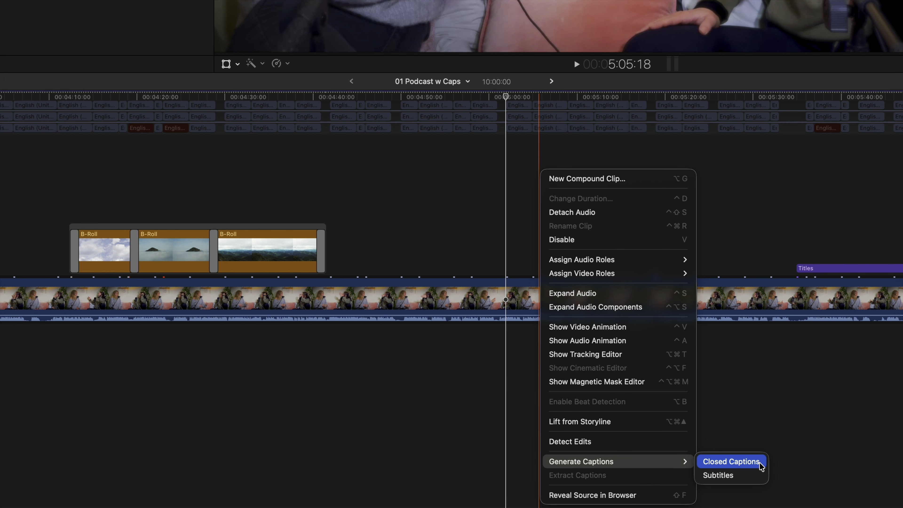
{"action": "left_click", "coordinate": [749, 476]}
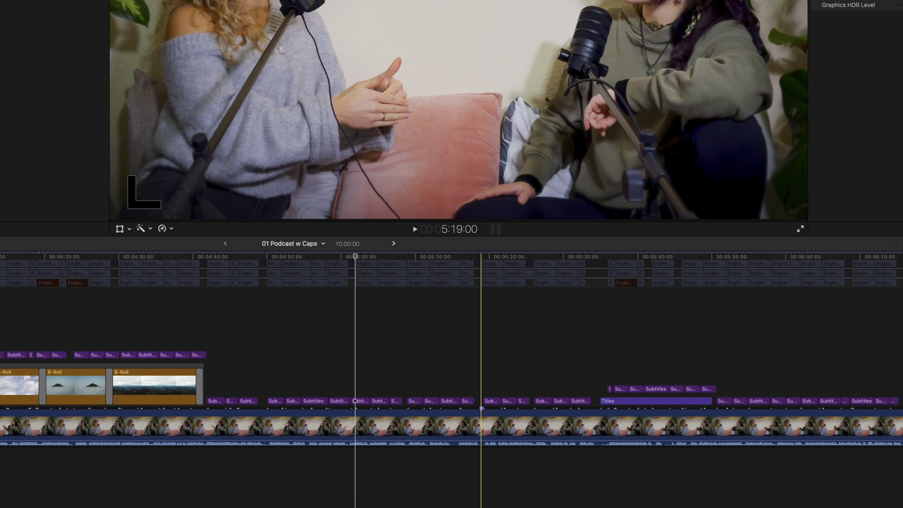
Play back the generated subtitles from about 5:19 to check how they look over the video
{"action": "left_click", "coordinate": [482, 256]}
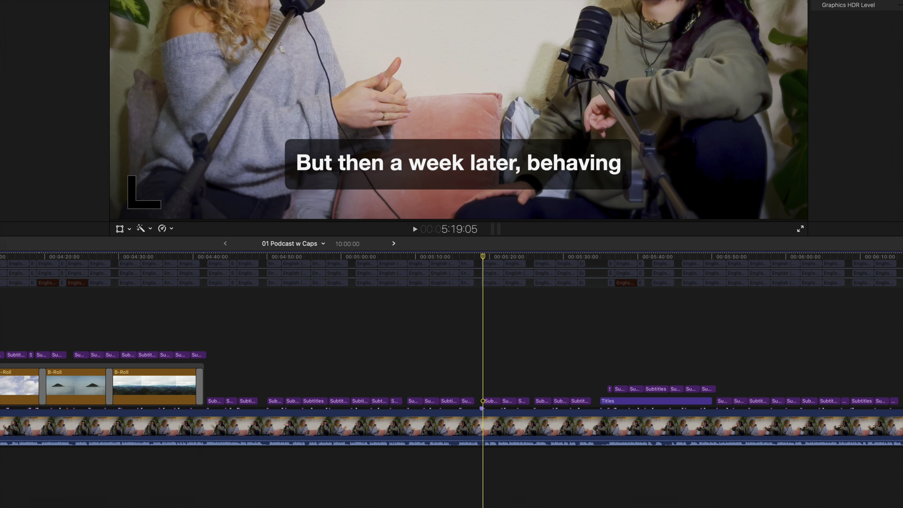
{"action": "key", "text": "l"}
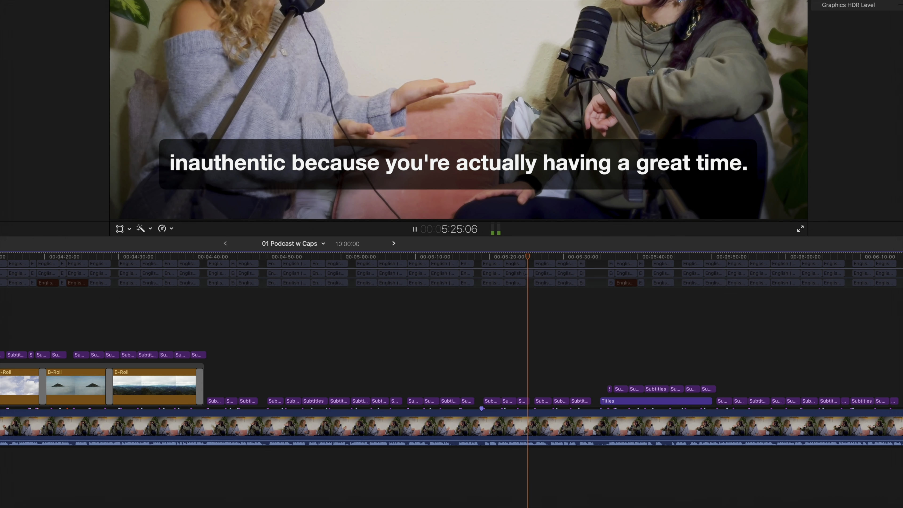
{"action": "key", "text": "space"}
{"action": "left_click", "coordinate": [481, 453]}
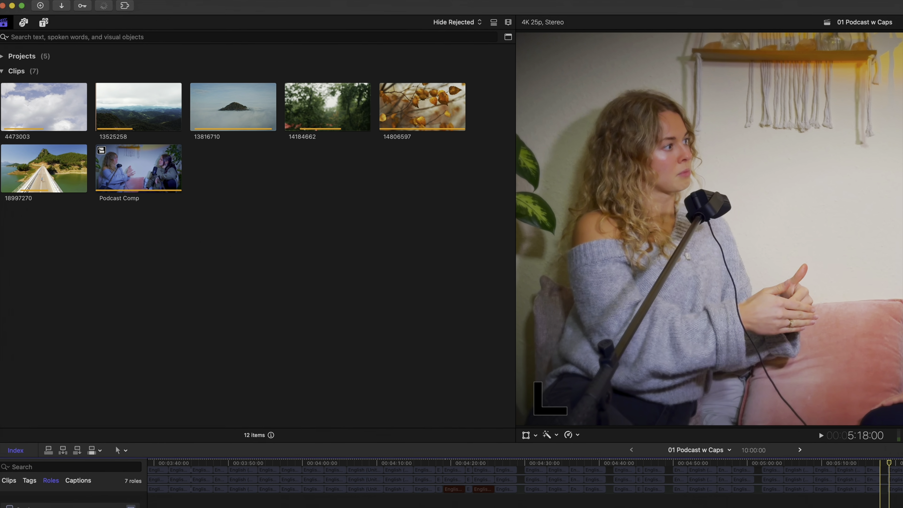
Browse the title templates in the Titles and Generators library
{"action": "left_click", "coordinate": [43, 22]}
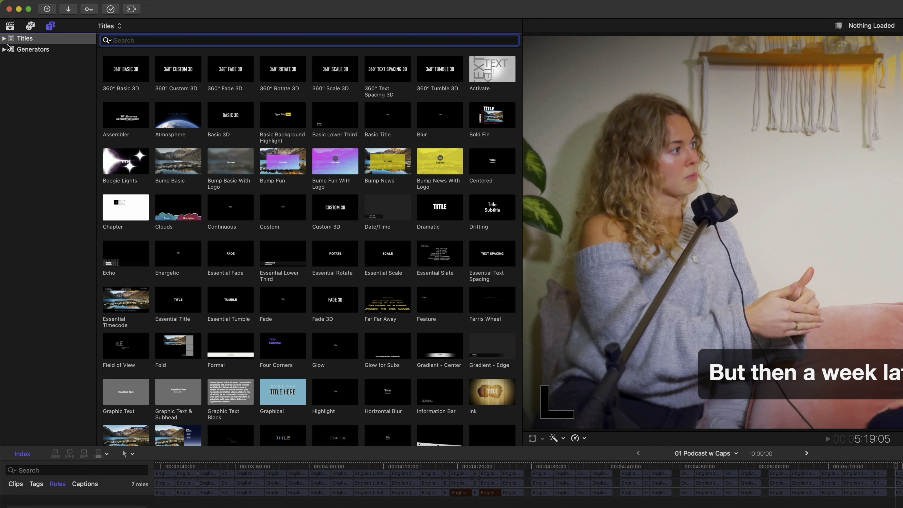
{"action": "left_click", "coordinate": [29, 192]}
{"action": "left_click", "coordinate": [35, 204]}
{"action": "left_click", "coordinate": [146, 76]}
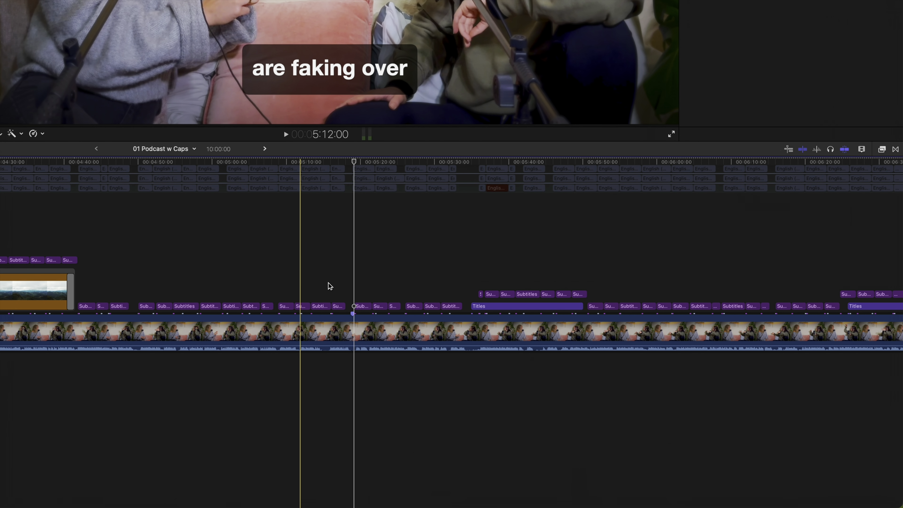
Select all the generated subtitle titles in the timeline and set their Animation Style to Highlight
{"action": "left_click", "coordinate": [398, 329]}
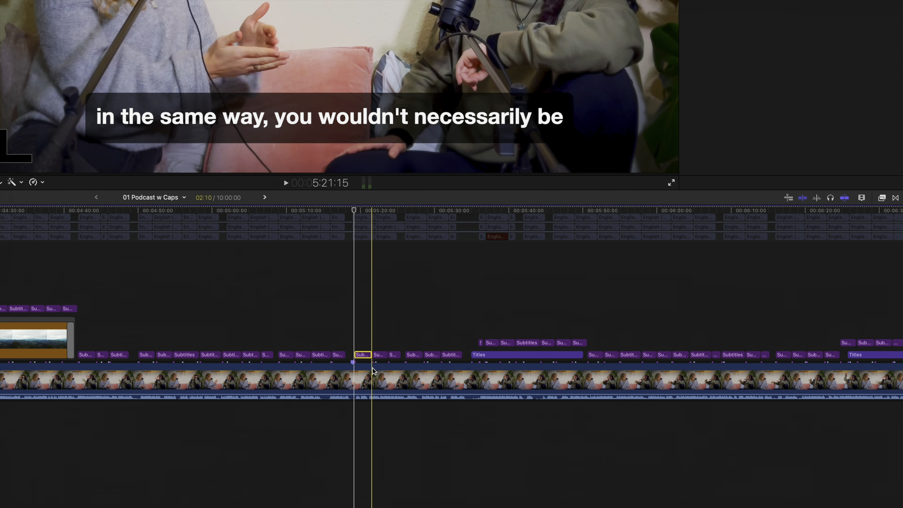
{"action": "key", "text": "super+a"}
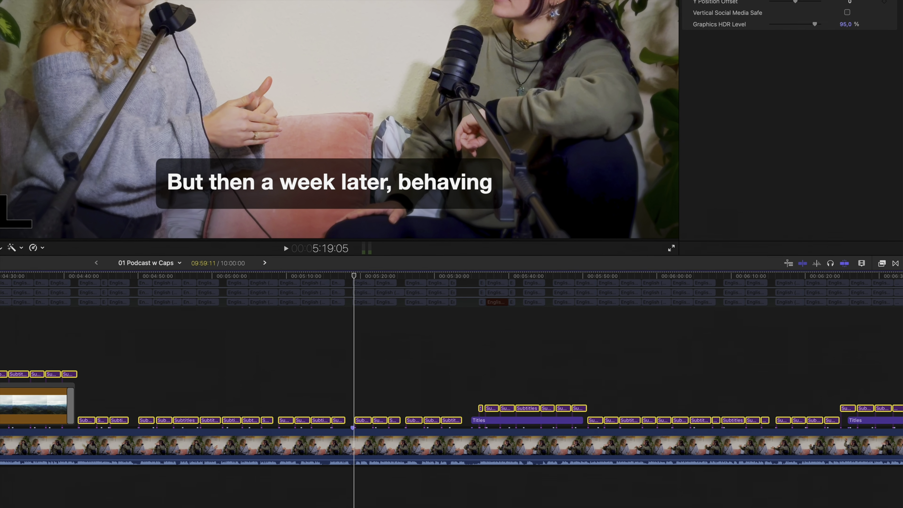
{"action": "left_click", "coordinate": [852, 54]}
{"action": "left_click", "coordinate": [851, 88]}
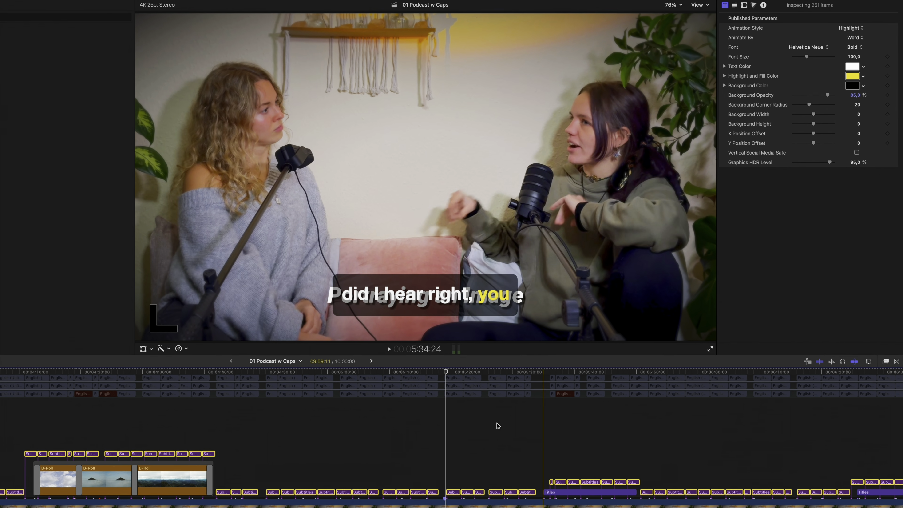
Play back the subtitles from about 5:19 to review the word-by-word highlight animation
{"action": "key", "text": "space"}
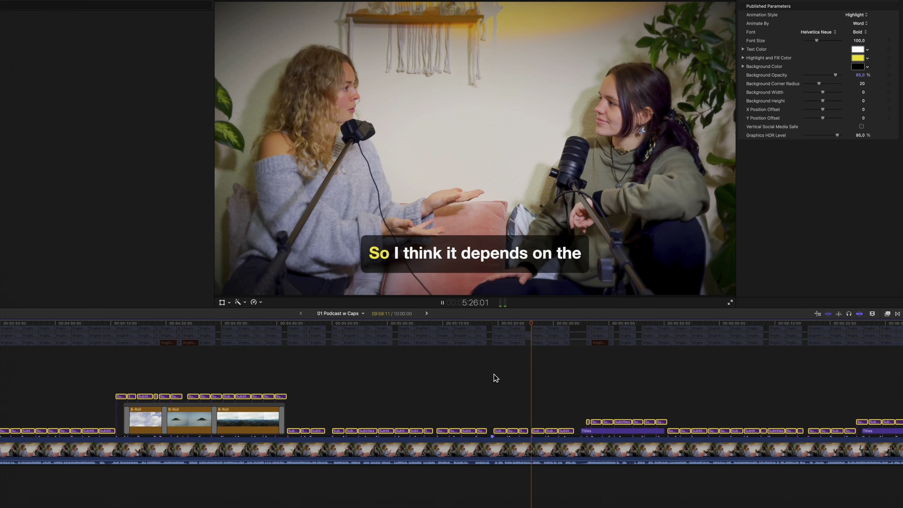
{"action": "key", "text": "space"}
{"action": "left_click", "coordinate": [495, 378]}
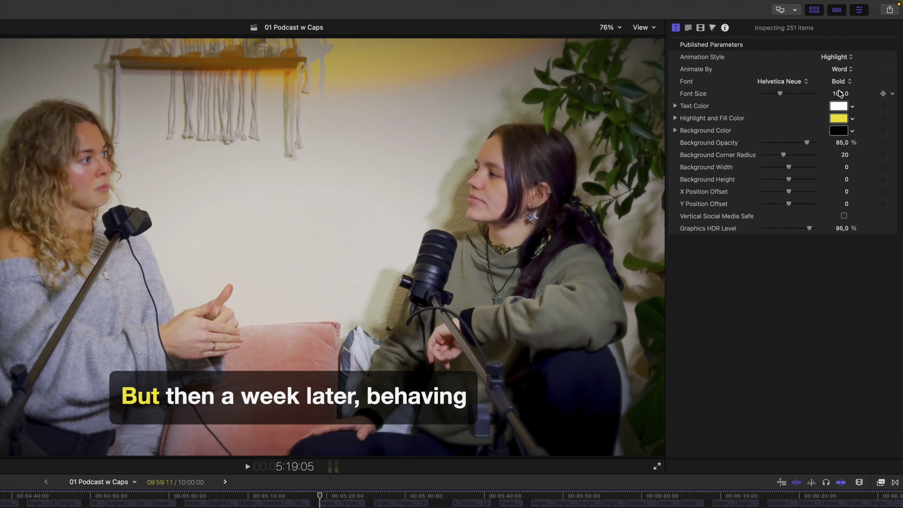
Recolor the selected subtitle titles with a pale yellow text color and a light lavender highlight and fill color
{"action": "left_click", "coordinate": [854, 67]}
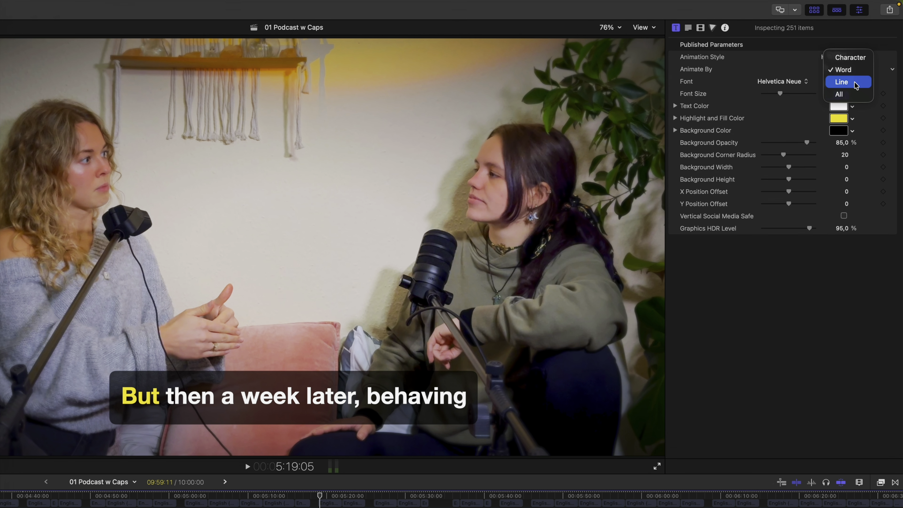
{"action": "left_click", "coordinate": [858, 259]}
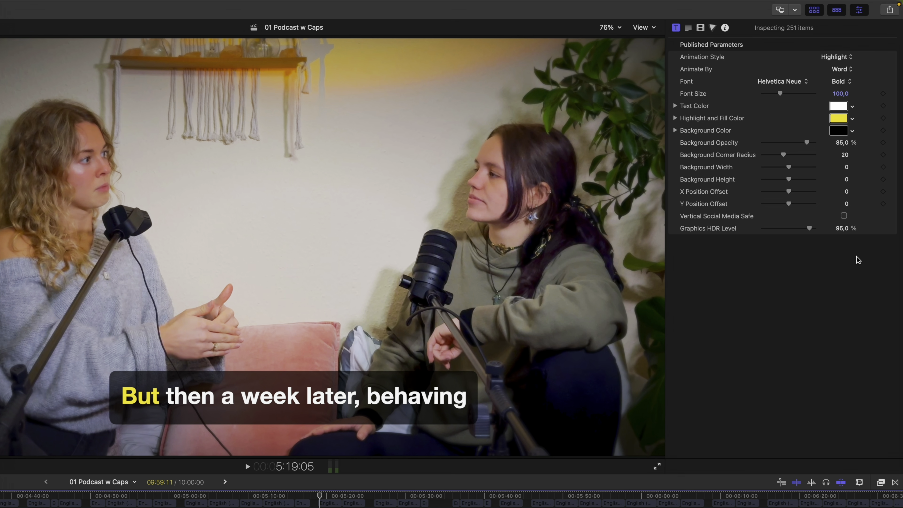
{"action": "left_click", "coordinate": [852, 106]}
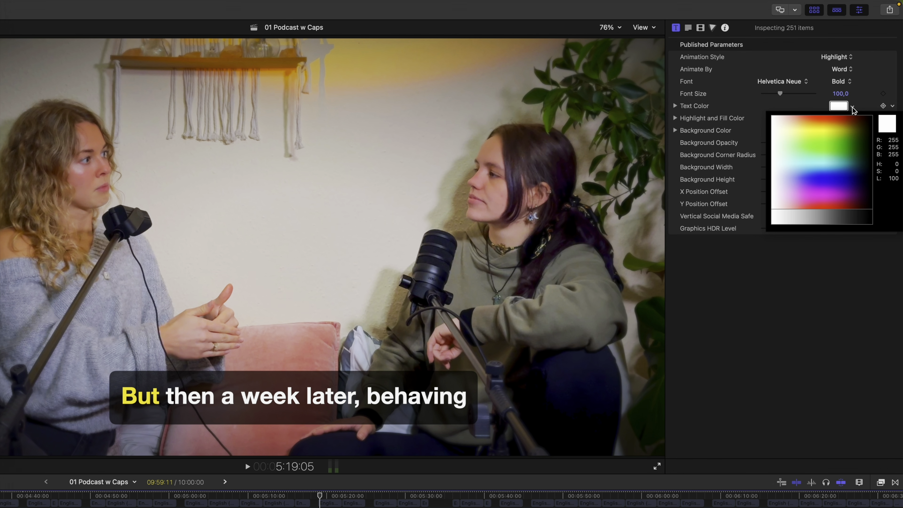
{"action": "left_click", "coordinate": [787, 127]}
{"action": "left_click", "coordinate": [851, 118]}
{"action": "left_click", "coordinate": [796, 190]}
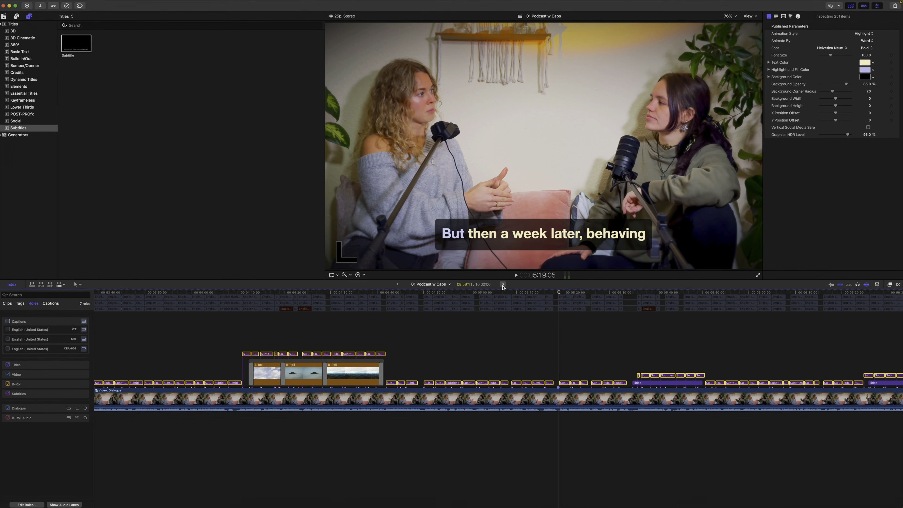
Switch to the 02 Podcast VERT project and turn on Vertical Social Media Safe for its subtitle titles
{"action": "left_click", "coordinate": [504, 283]}
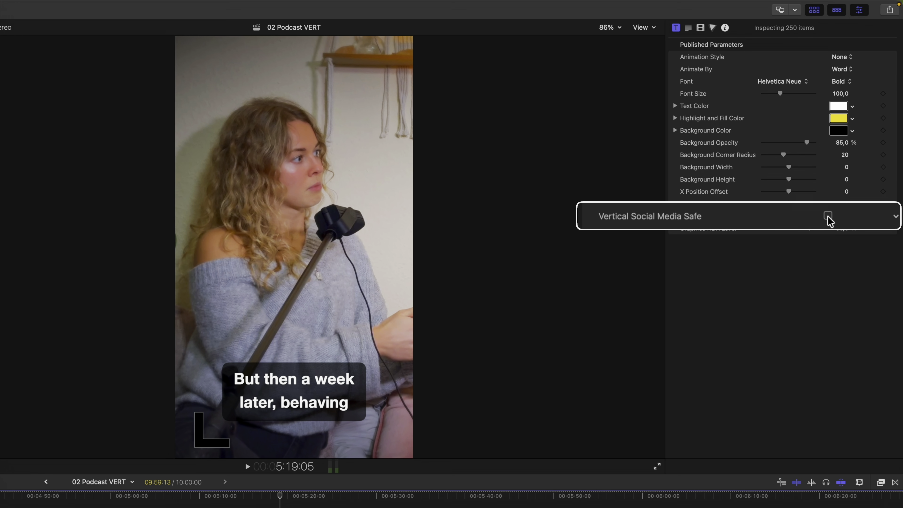
{"action": "left_click", "coordinate": [827, 216]}
{"action": "left_click", "coordinate": [827, 216]}
{"action": "left_click", "coordinate": [827, 216]}
{"action": "left_click", "coordinate": [827, 215]}
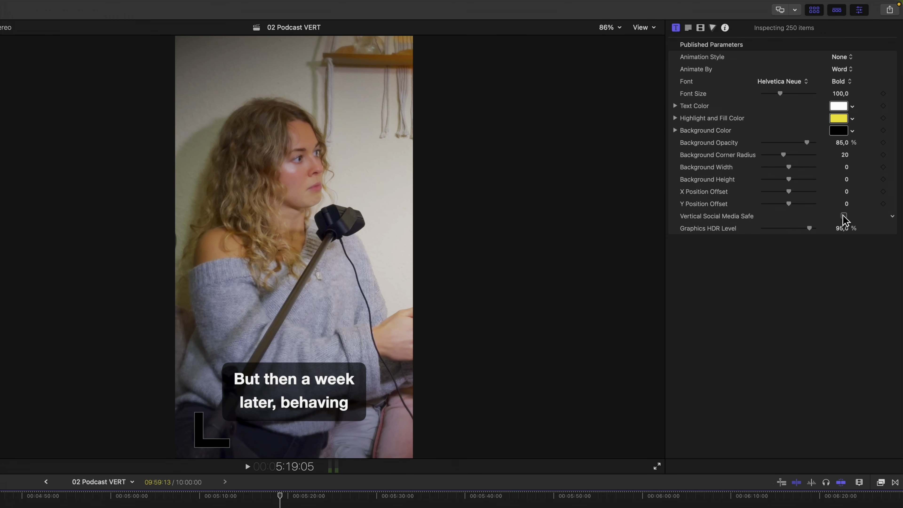
{"action": "left_click", "coordinate": [842, 216]}
Show the custom overlay in the viewer and change it to the social media layout with title and Up Next boxes
{"action": "left_click", "coordinate": [641, 31]}
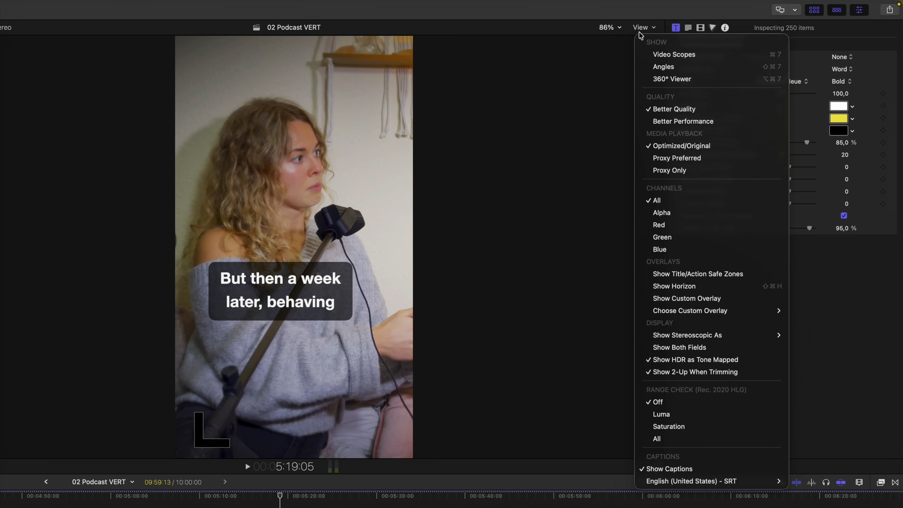
{"action": "left_click", "coordinate": [674, 299]}
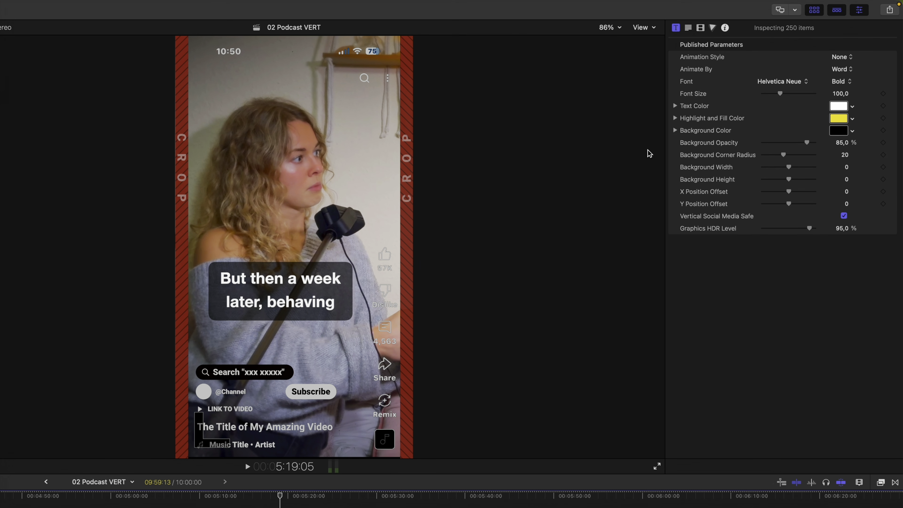
{"action": "left_click", "coordinate": [652, 29]}
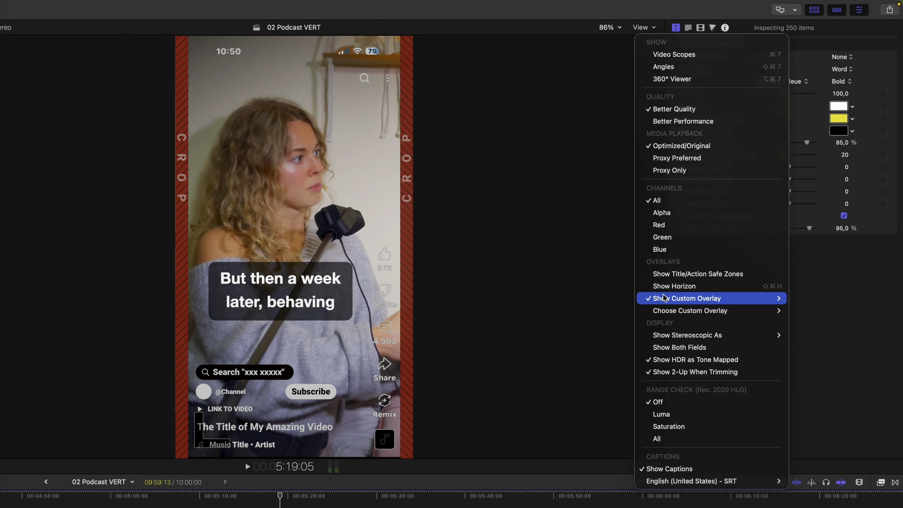
{"action": "mouse_move", "coordinate": [764, 311]}
{"action": "left_click", "coordinate": [809, 360]}
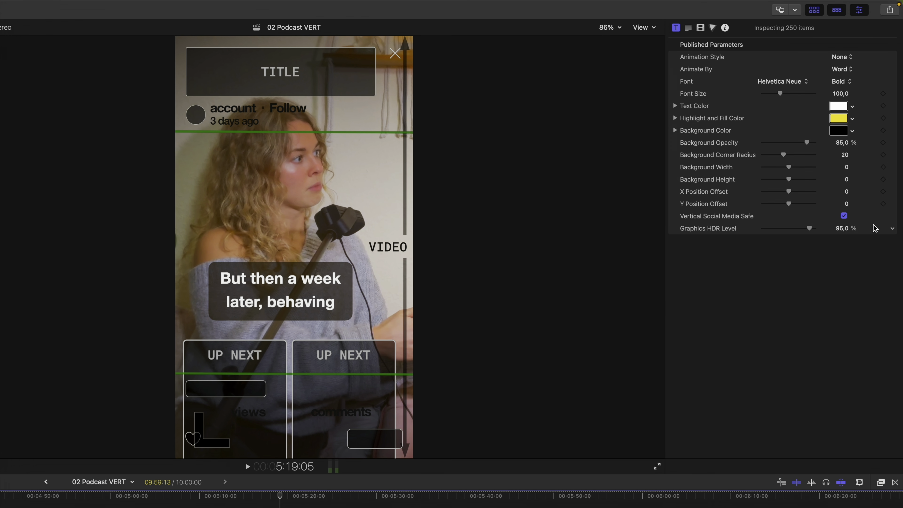
Set the subtitles' vertical alignment to top, comparing their position with Vertical Social Media Safe off and leaving that option on
{"action": "left_click", "coordinate": [843, 216]}
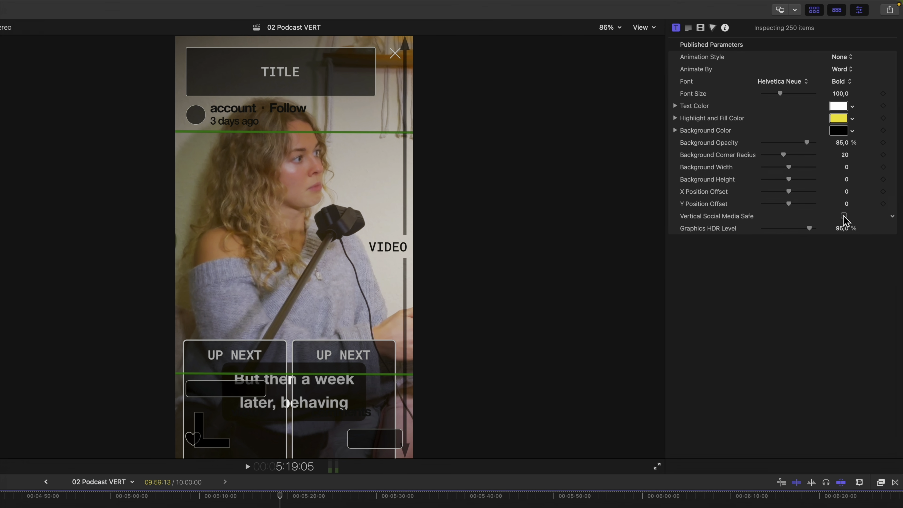
{"action": "left_click", "coordinate": [843, 215]}
{"action": "left_click", "coordinate": [844, 216]}
{"action": "left_click", "coordinate": [688, 28]}
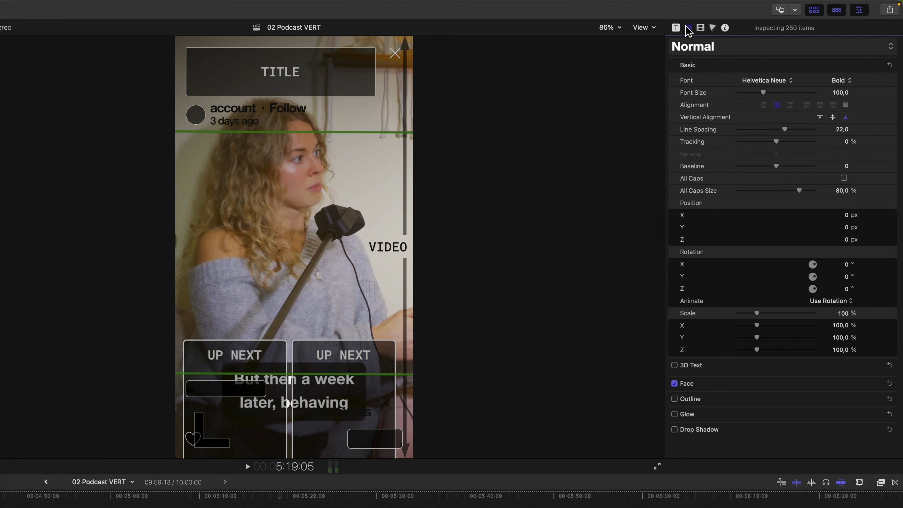
{"action": "left_click", "coordinate": [820, 119]}
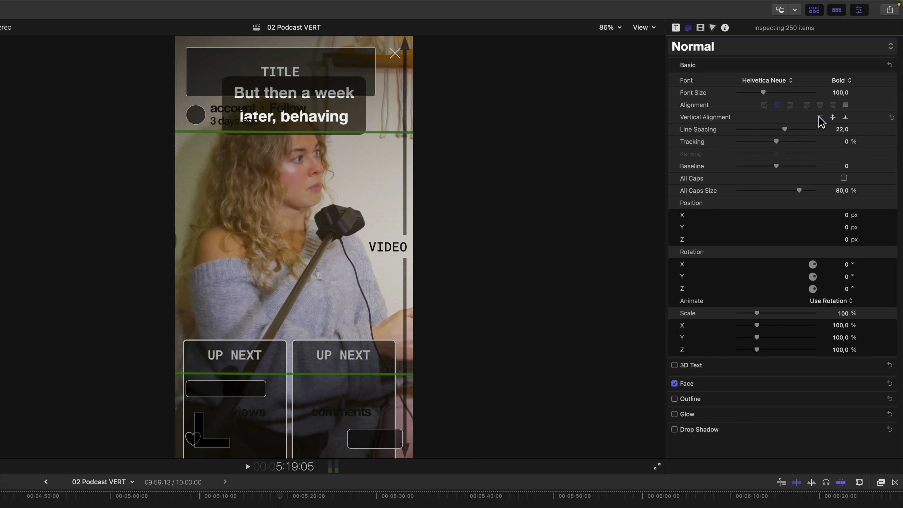
{"action": "left_click", "coordinate": [675, 28]}
{"action": "left_click", "coordinate": [844, 216]}
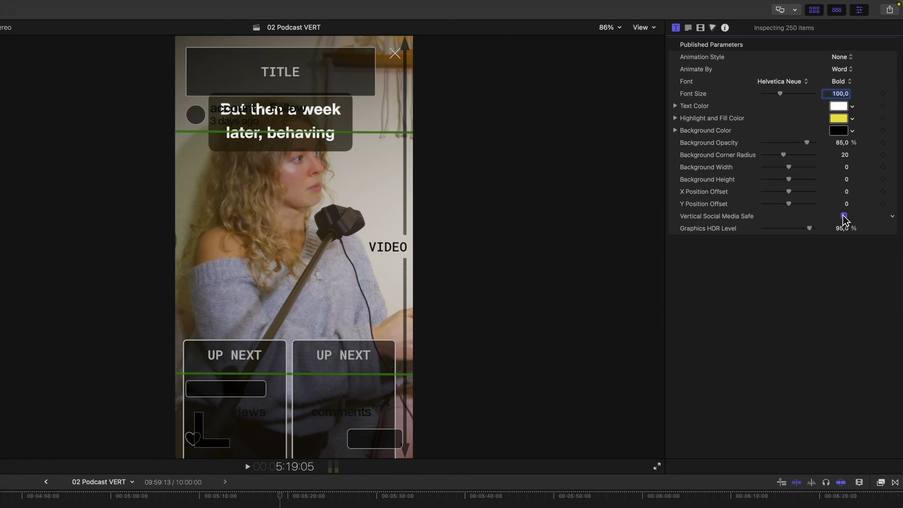
Change the viewer's custom overlay back to the short-video layout with the red crop borders
{"action": "left_click", "coordinate": [643, 27]}
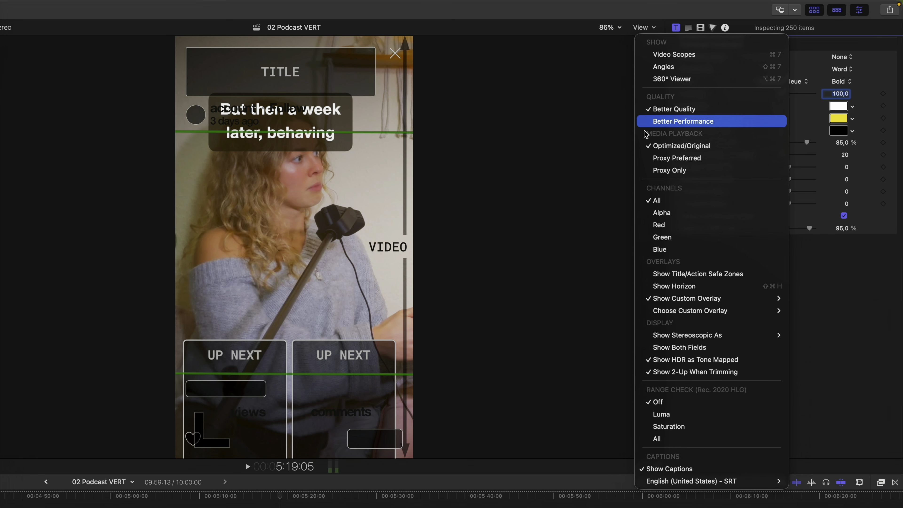
{"action": "mouse_move", "coordinate": [680, 311]}
{"action": "left_click", "coordinate": [830, 372]}
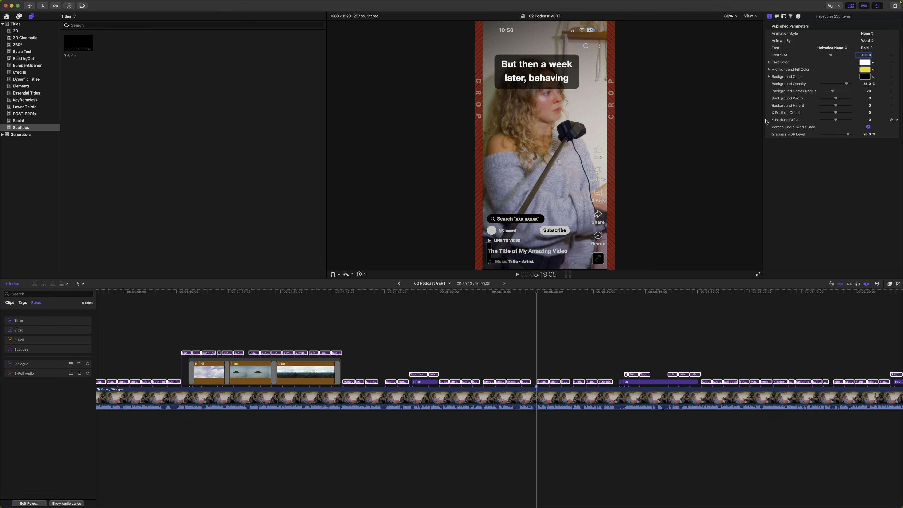
Return to the 01 Podcast w Caps project and replace all its subtitle titles with the Glow for Subs template from POST-PROfx
{"action": "left_click", "coordinate": [398, 284]}
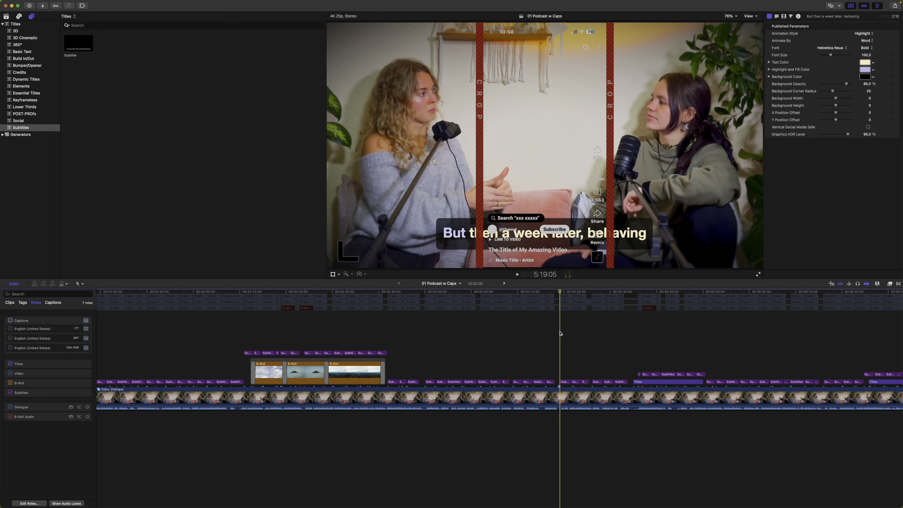
{"action": "left_click", "coordinate": [565, 381]}
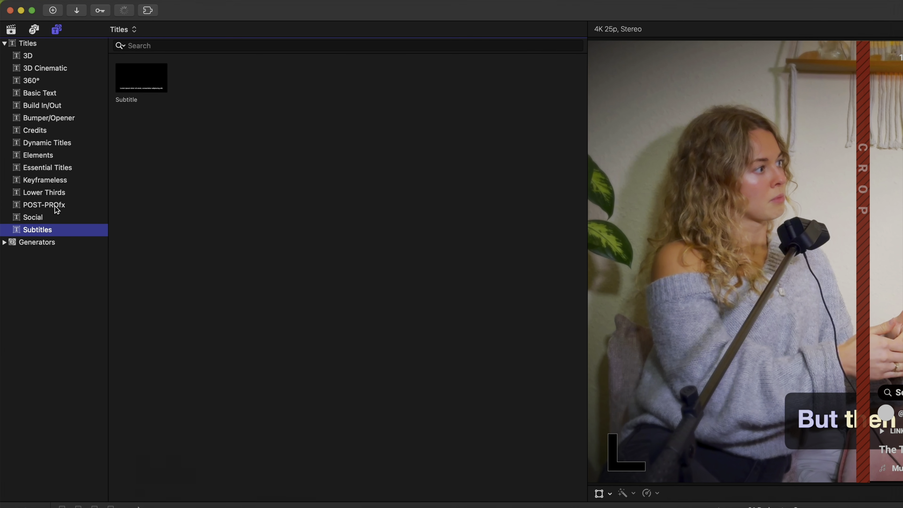
{"action": "left_click", "coordinate": [32, 118]}
{"action": "left_click", "coordinate": [130, 79]}
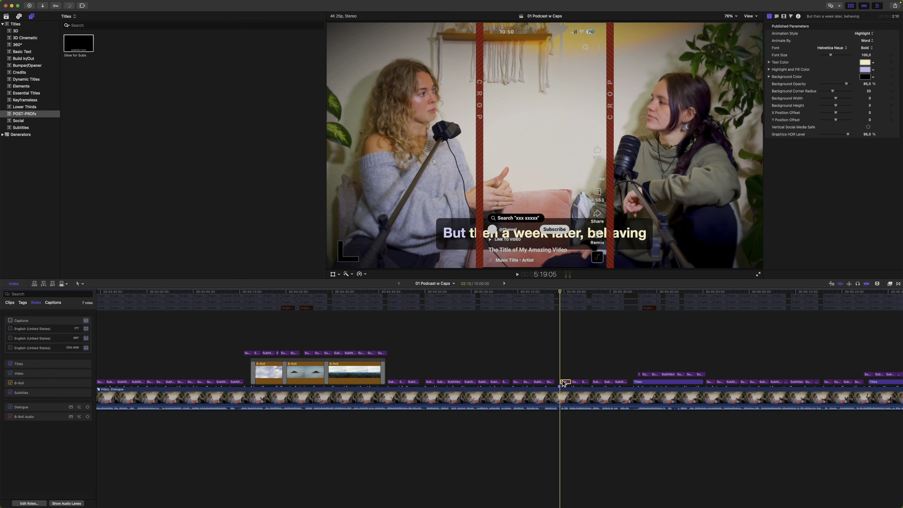
{"action": "key", "text": "super+a"}
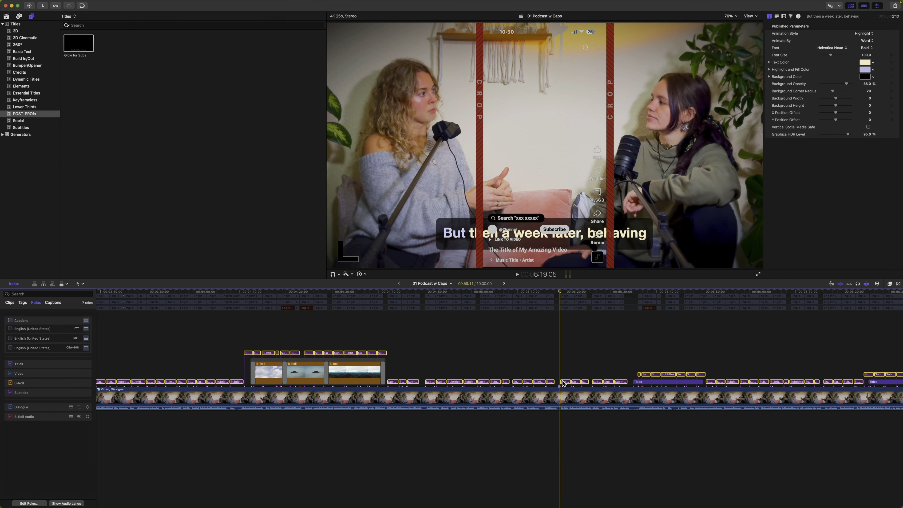
{"action": "left_click", "coordinate": [78, 46]}
Hide the custom overlay and play back the Glow for Subs subtitles from about 5:19 to review their animation
{"action": "left_click", "coordinate": [753, 17]}
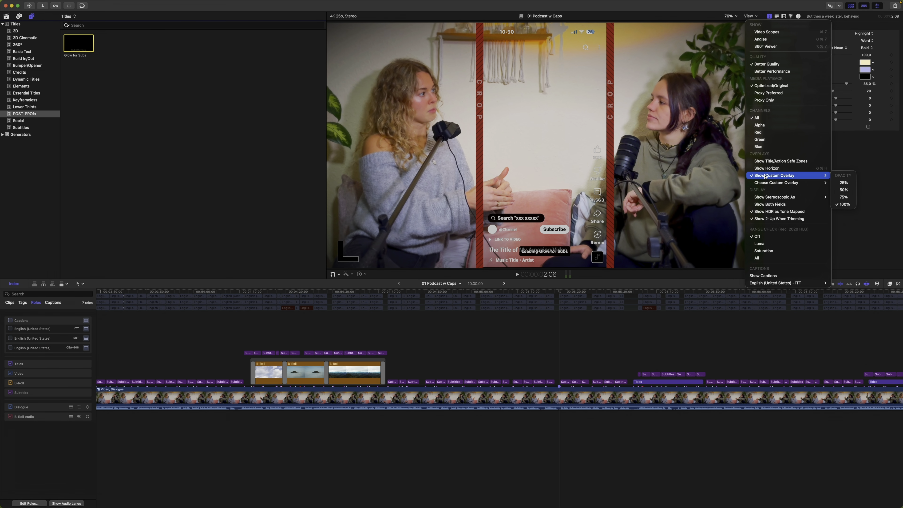
{"action": "left_click", "coordinate": [782, 173]}
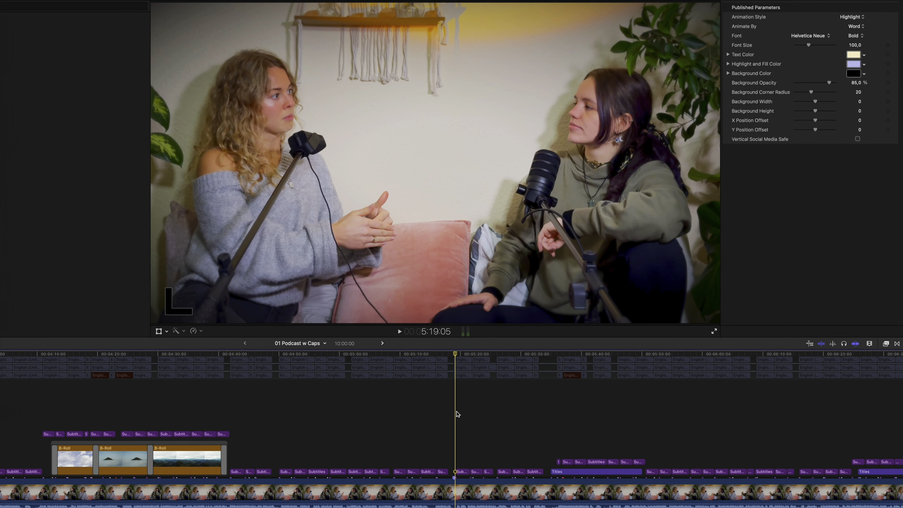
{"action": "left_click", "coordinate": [554, 340]}
{"action": "key", "text": "space"}
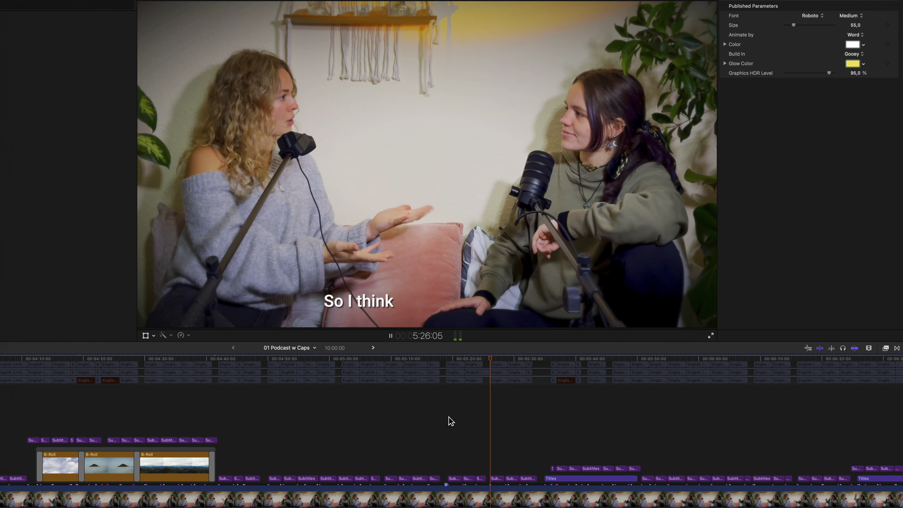
{"action": "left_click", "coordinate": [449, 419]}
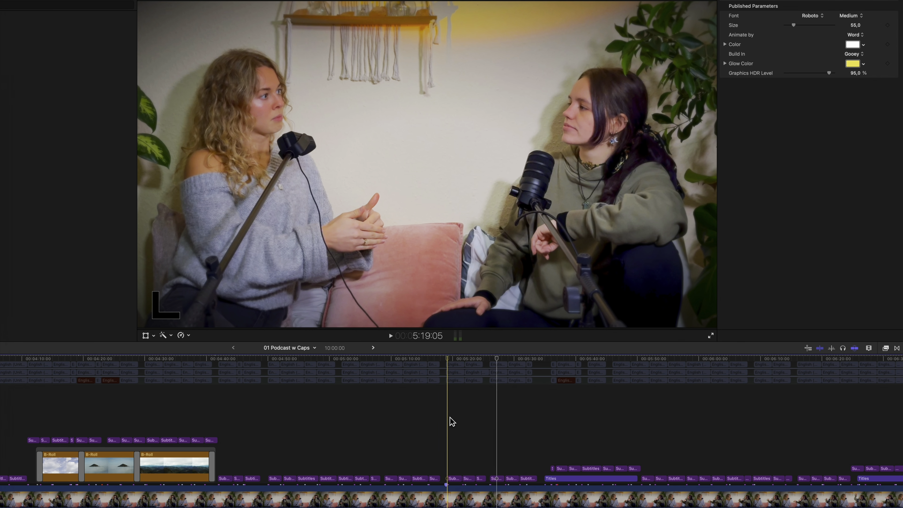
{"action": "key", "text": "space"}
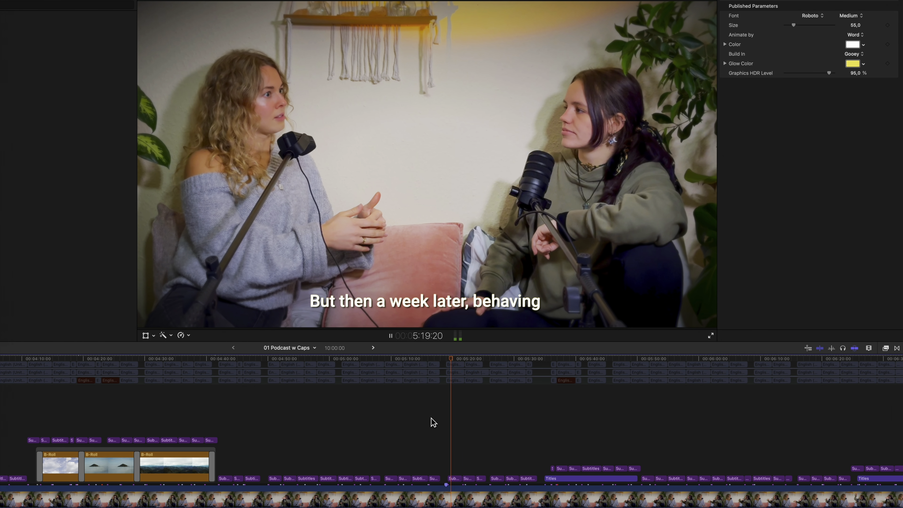
{"action": "key", "text": "space"}
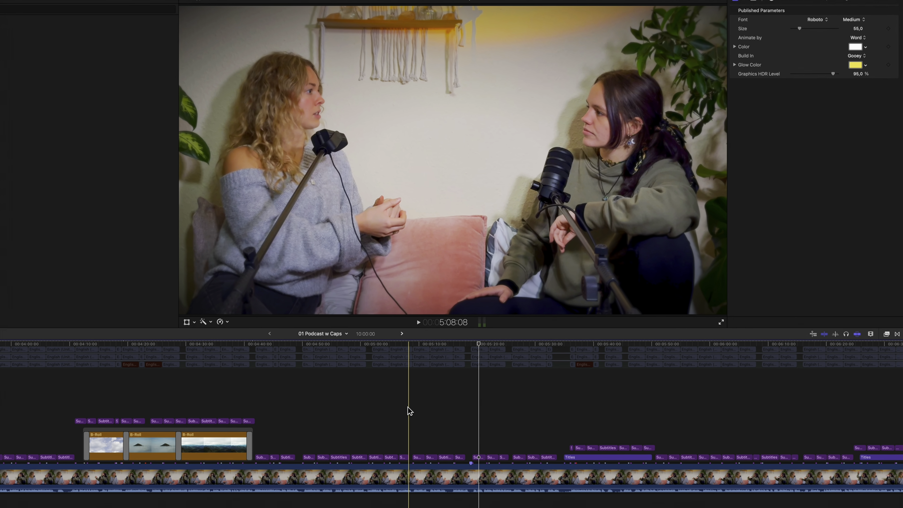
{"action": "key", "text": "space"}
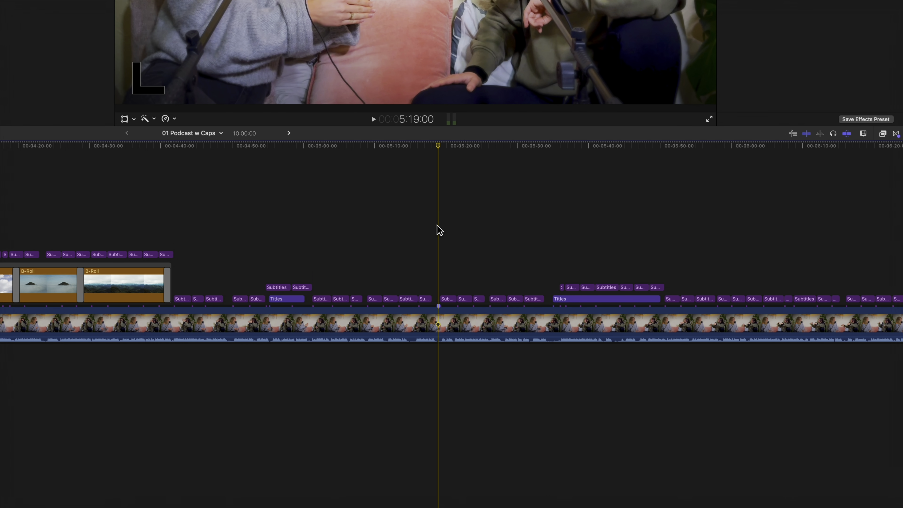
Assign the Subtitles video role to the Titles clip at about 4:58 in the timeline
{"action": "left_click", "coordinate": [367, 228]}
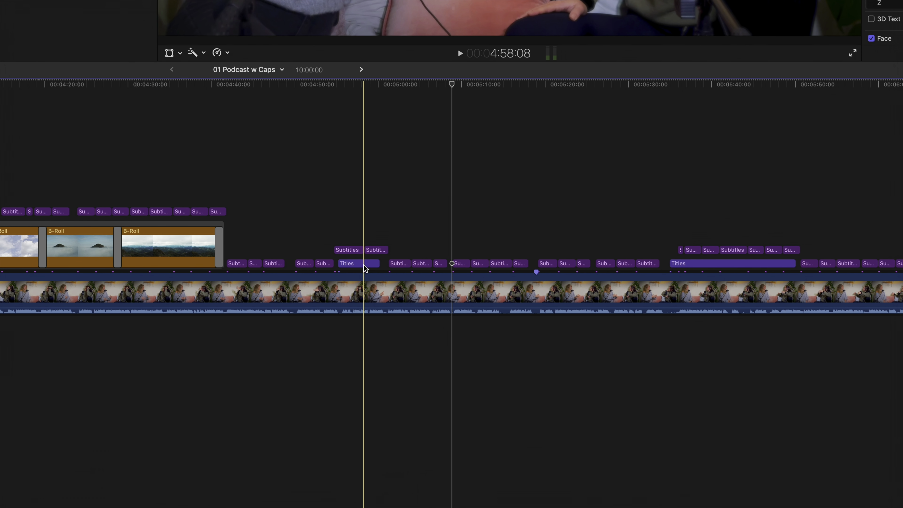
{"action": "right_click", "coordinate": [363, 265]}
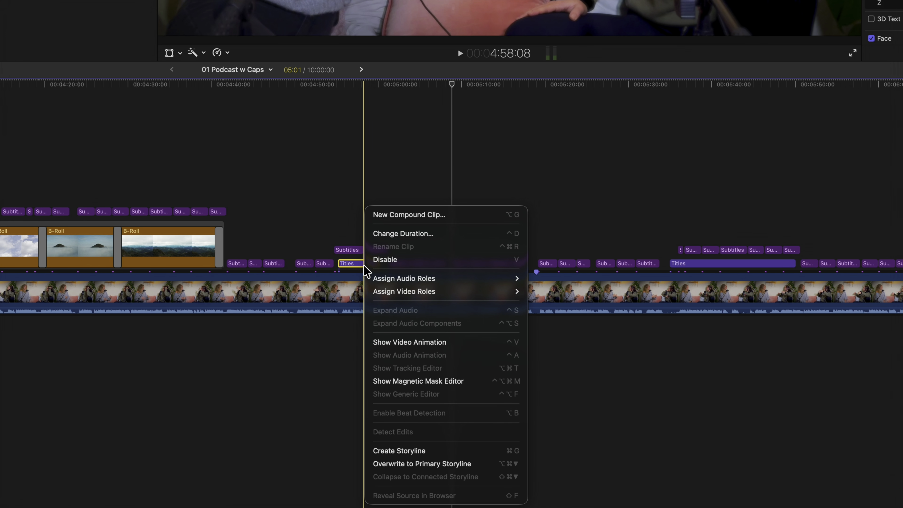
{"action": "mouse_move", "coordinate": [393, 297]}
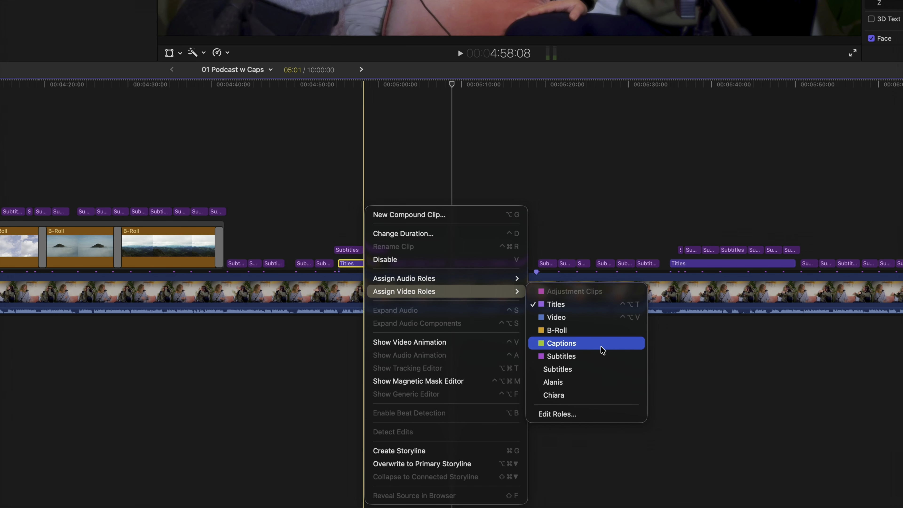
{"action": "left_click", "coordinate": [601, 359]}
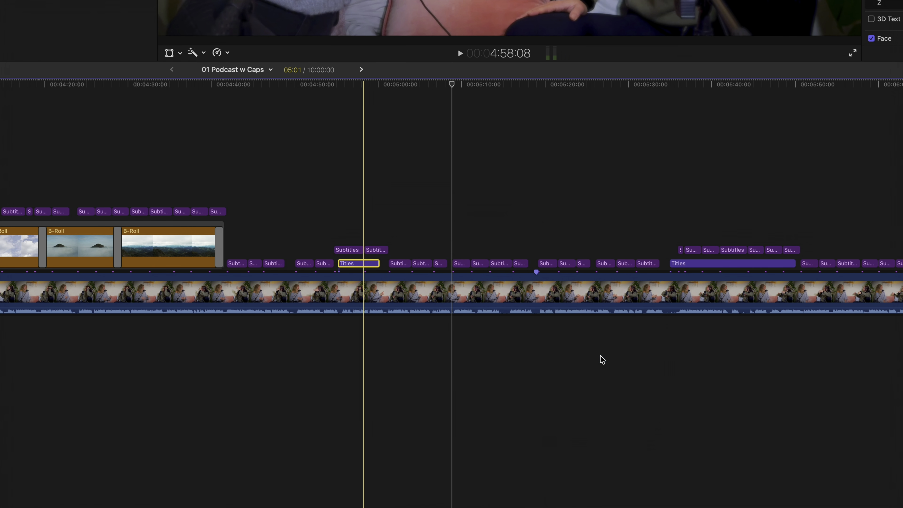
{"action": "left_click", "coordinate": [374, 221]}
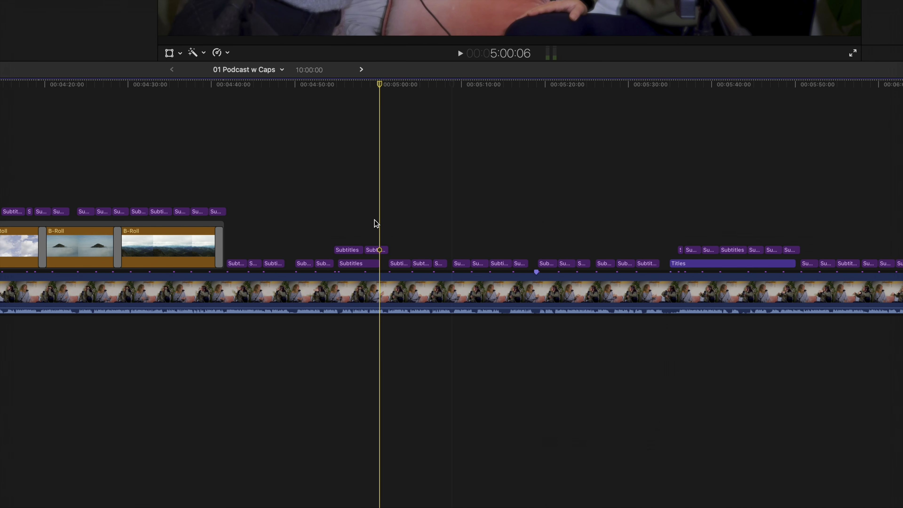
Place the playhead at about 5:05 and disable the Subtitles role in the timeline index
{"action": "left_click", "coordinate": [421, 217]}
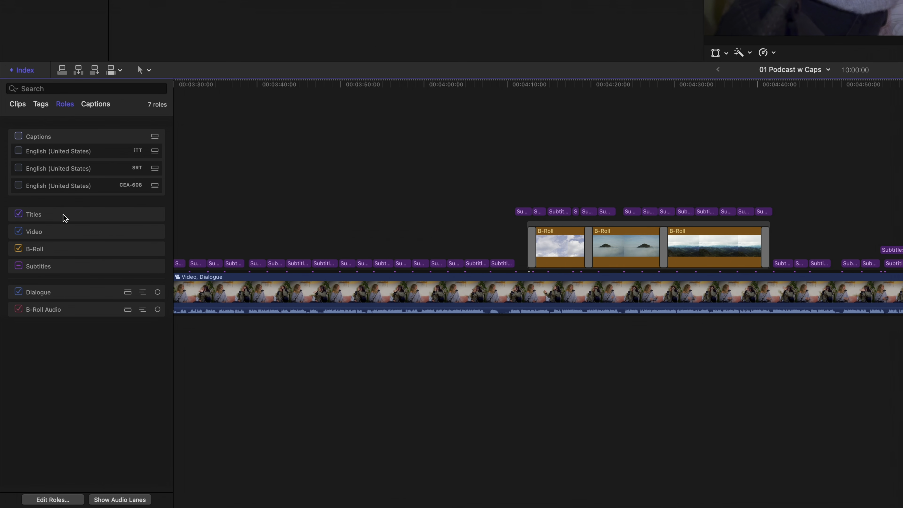
{"action": "left_click", "coordinate": [61, 269]}
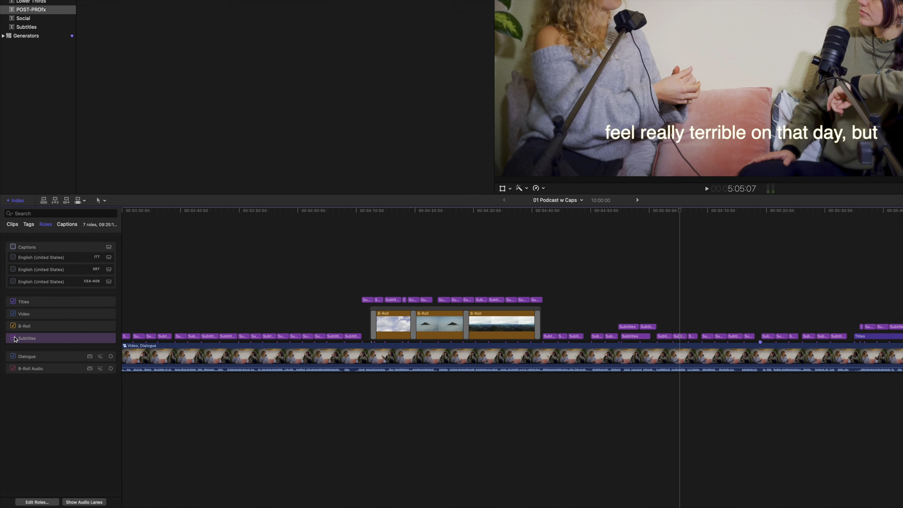
{"action": "left_click", "coordinate": [13, 338]}
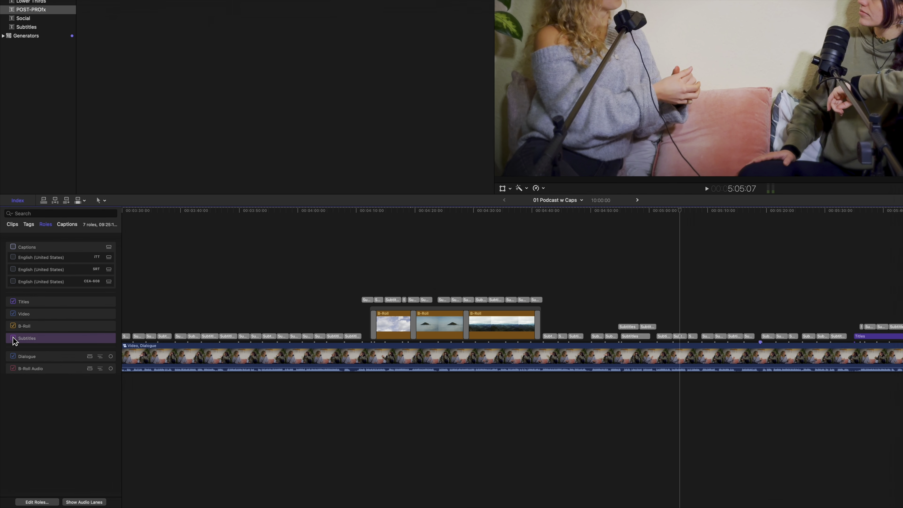
Place the playhead at 5:04 and re-enable the Subtitles role in the timeline index
{"action": "left_click", "coordinate": [671, 295]}
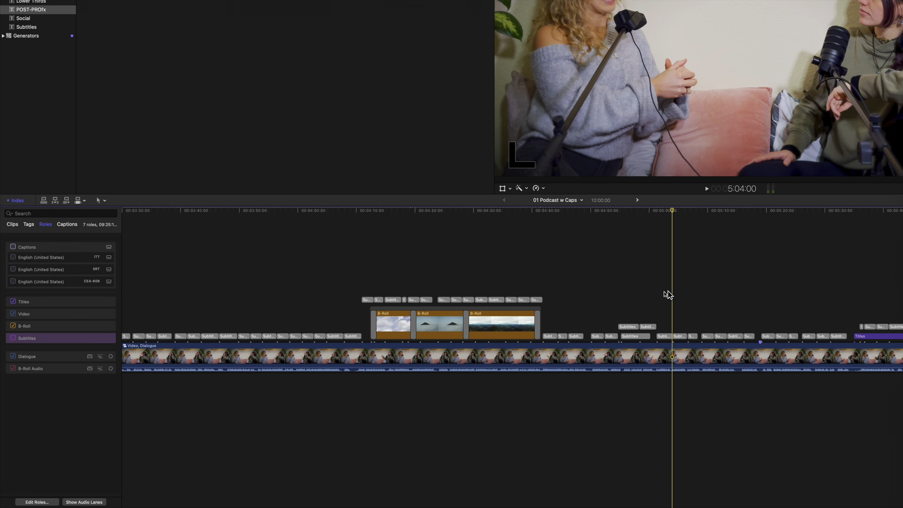
{"action": "left_click", "coordinate": [13, 337]}
Open the file export's role settings, choose Multitrack QuickTime Movie and remove All Subtitles from the video track
{"action": "key", "text": "super+e"}
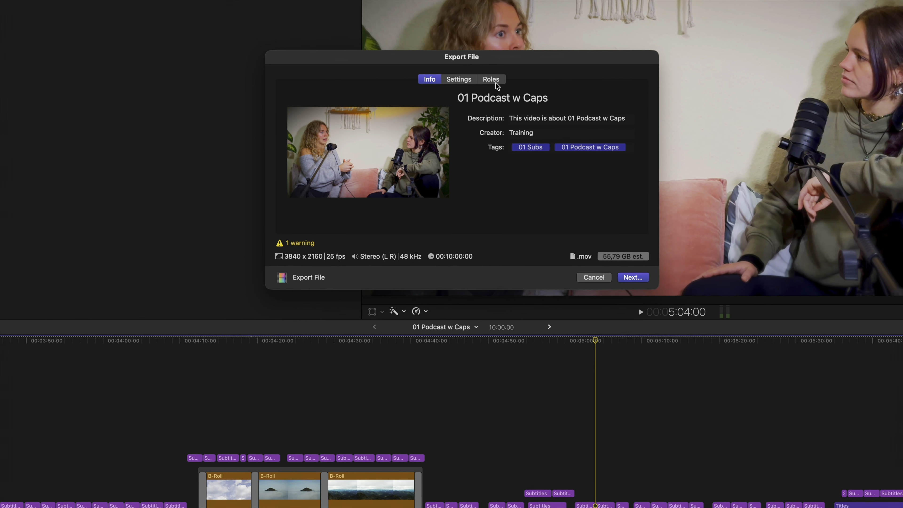
{"action": "left_click", "coordinate": [589, 15]}
{"action": "left_click", "coordinate": [383, 113]}
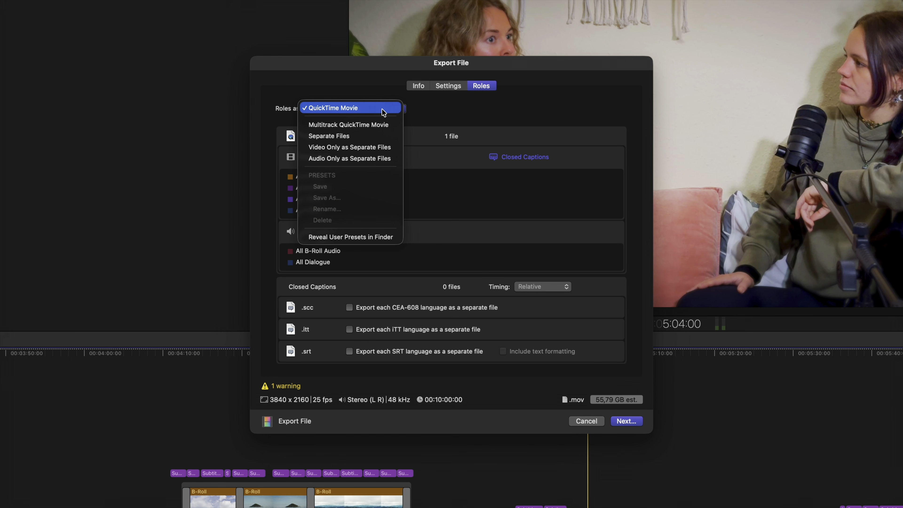
{"action": "left_click", "coordinate": [383, 124]}
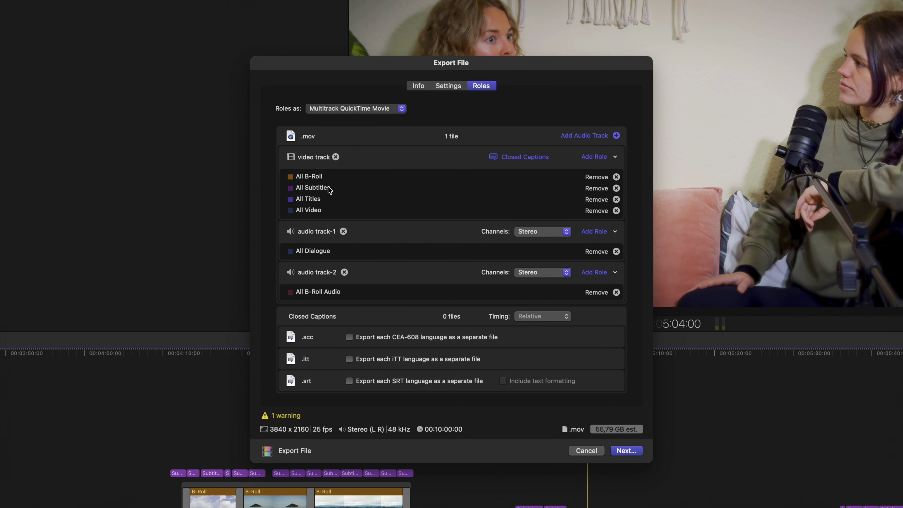
{"action": "left_click", "coordinate": [615, 189]}
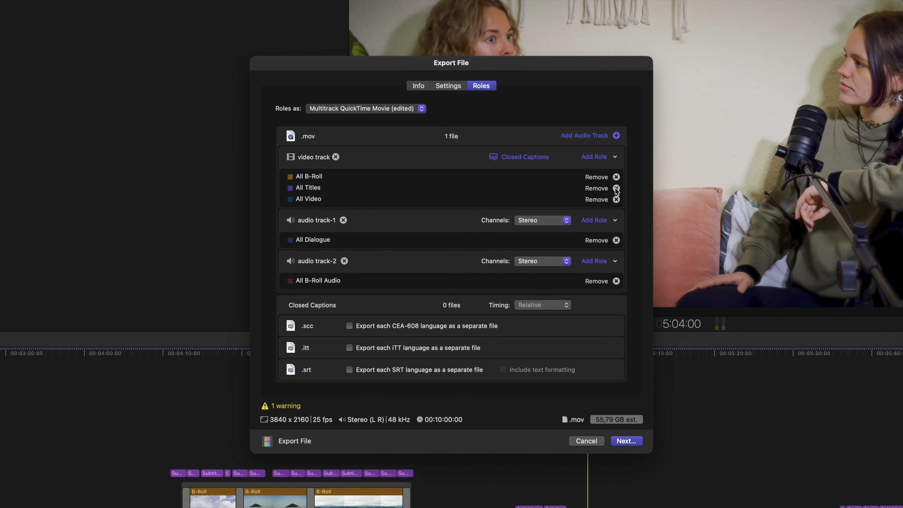
Switch the export roles to Separate Files and cancel the export
{"action": "left_click", "coordinate": [411, 111]}
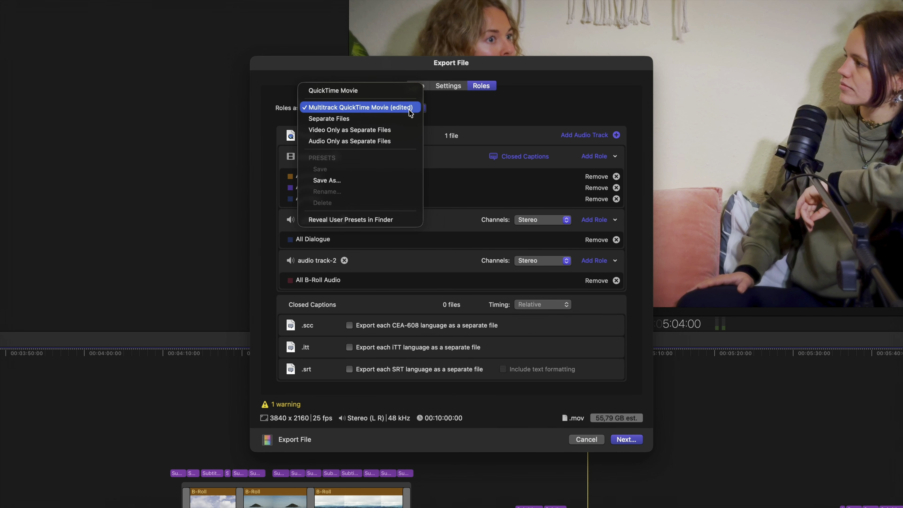
{"action": "left_click", "coordinate": [405, 120]}
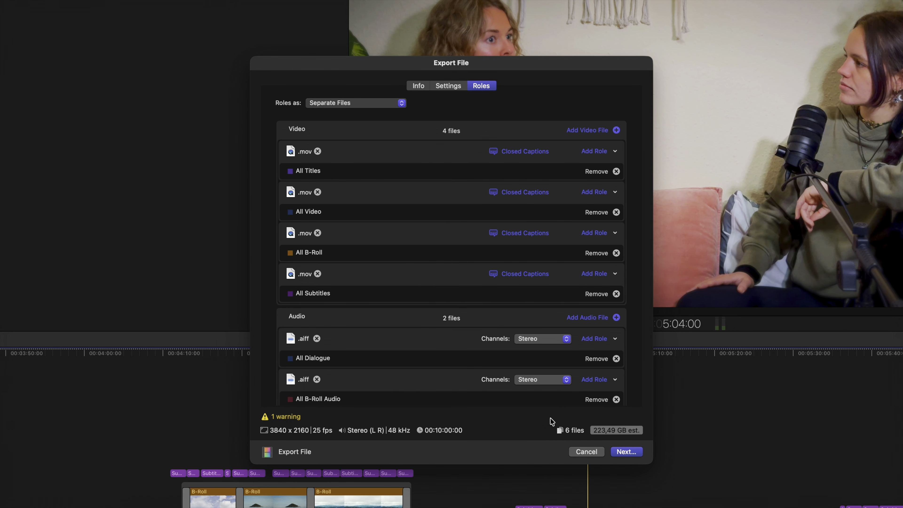
{"action": "left_click", "coordinate": [586, 452]}
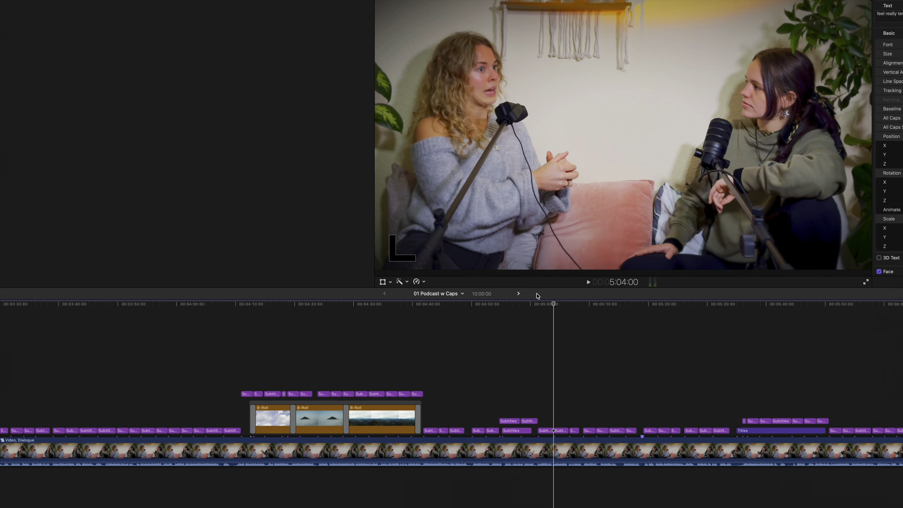
{"action": "left_click", "coordinate": [555, 273]}
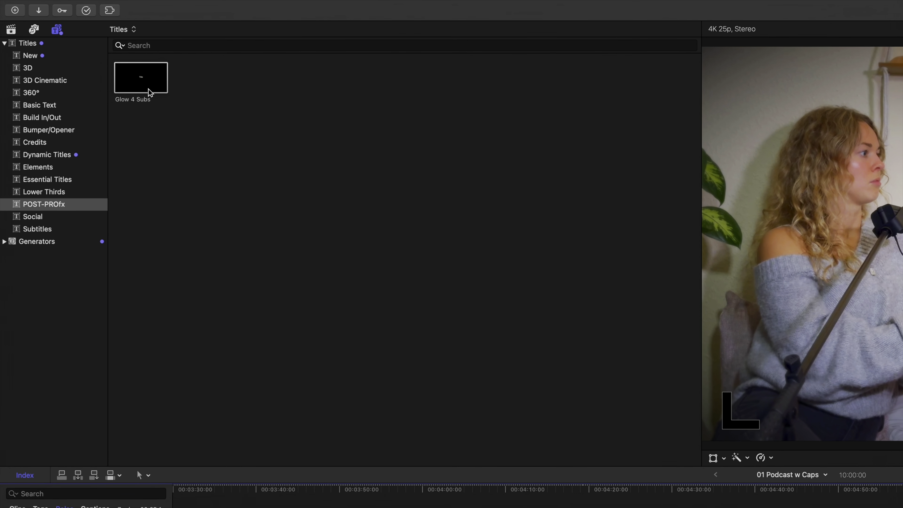
Make the Glow 4 Subs title in the POST-PROfx category the default subtitle
{"action": "left_click", "coordinate": [147, 84]}
{"action": "right_click", "coordinate": [144, 80]}
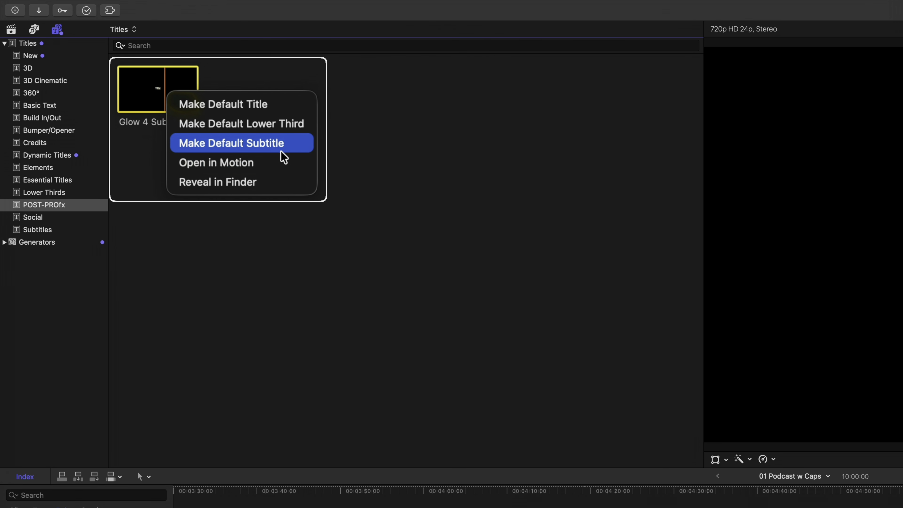
{"action": "left_click", "coordinate": [298, 152]}
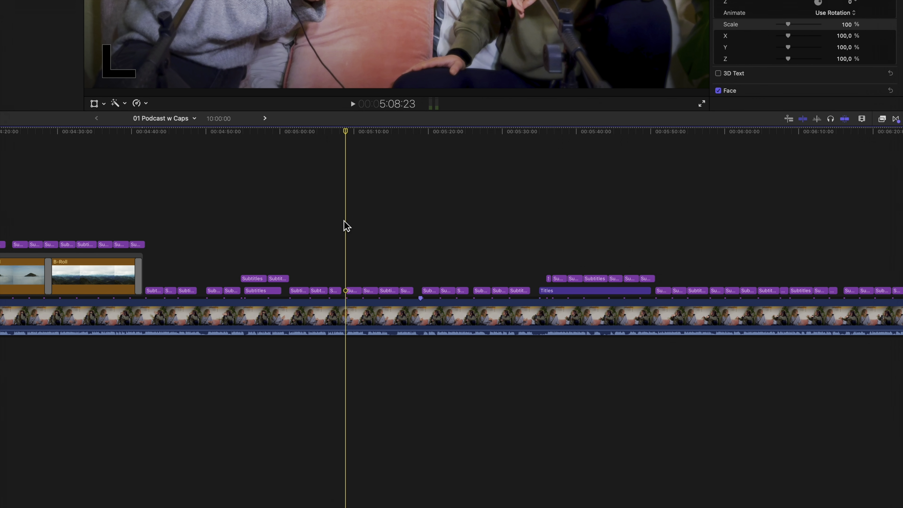
Delete the existing subtitle titles and generate new ones from the podcast clip with the default subtitle template
{"action": "key", "text": "super+a"}
{"action": "key", "text": "Delete"}
{"action": "right_click", "coordinate": [349, 316]}
{"action": "mouse_move", "coordinate": [443, 468]}
{"action": "left_click", "coordinate": [516, 480]}
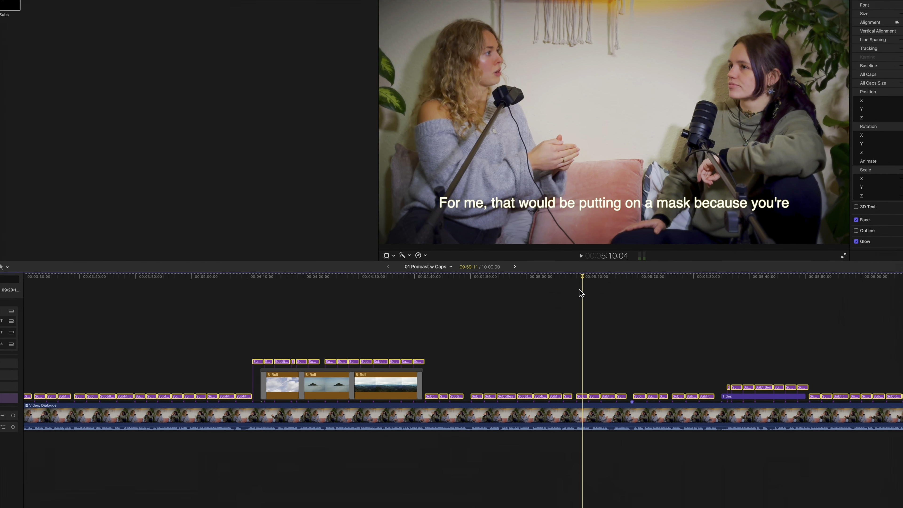
Play back the regenerated glowing subtitles from about 5:10 to review their animation, ending with the playhead at 5:19
{"action": "key", "text": "space"}
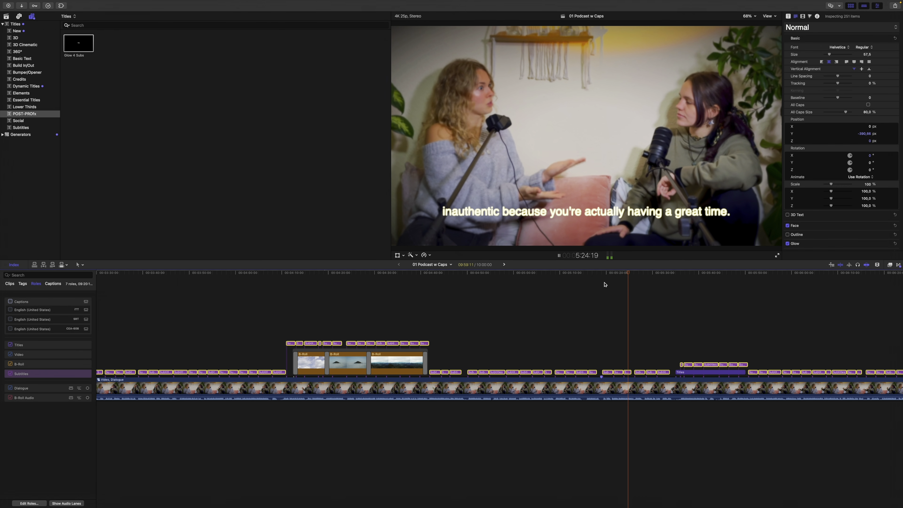
{"action": "key", "text": "space"}
{"action": "left_click", "coordinate": [602, 290]}
{"action": "key", "text": "space"}
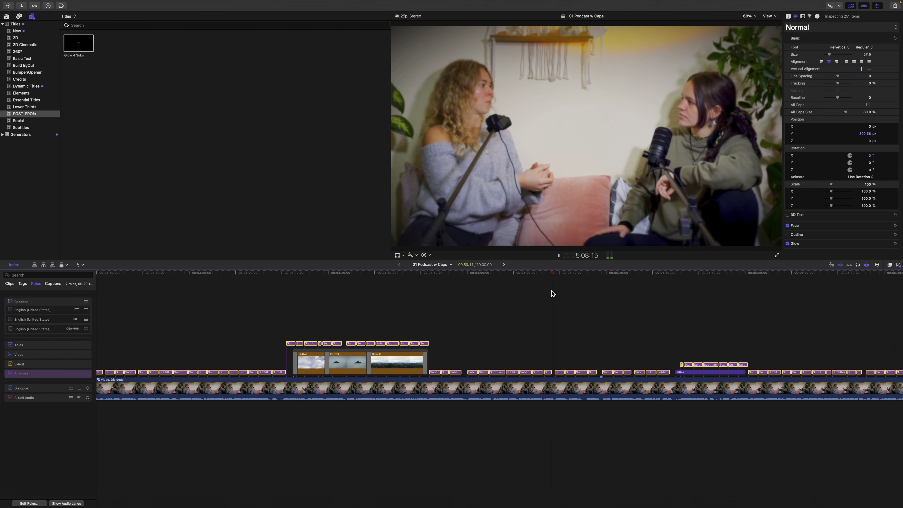
{"action": "key", "text": "space"}
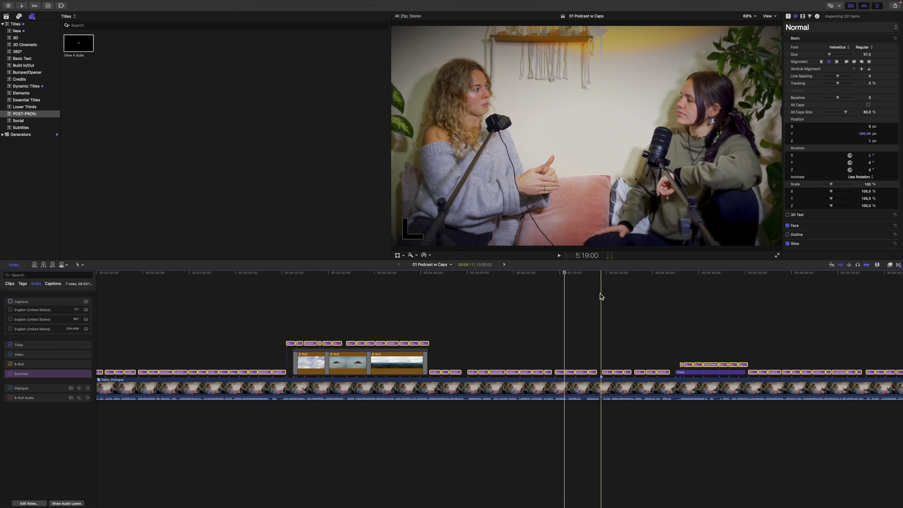
{"action": "key", "text": "space"}
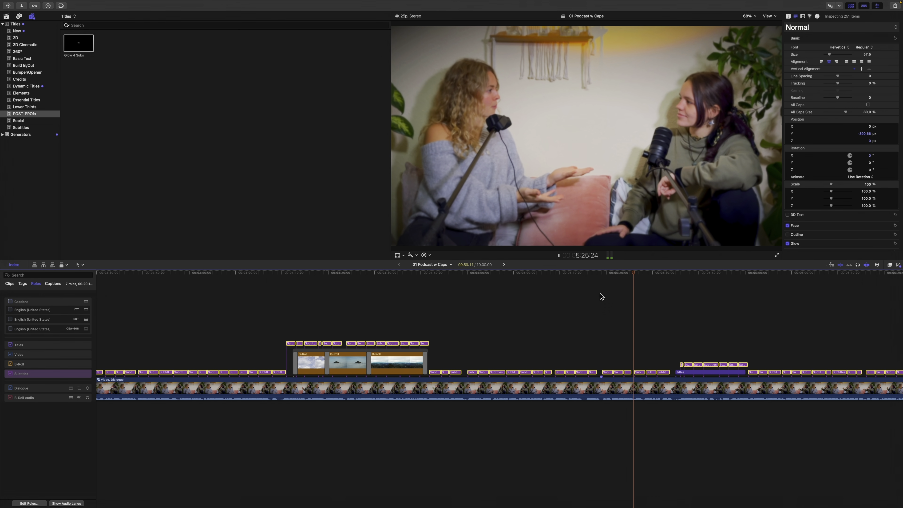
{"action": "left_click", "coordinate": [602, 297]}
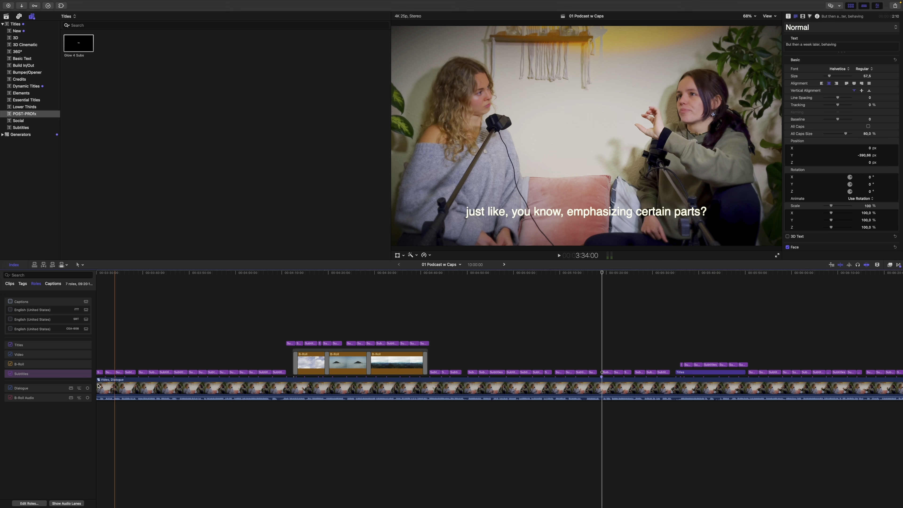
{"action": "key", "text": "space"}
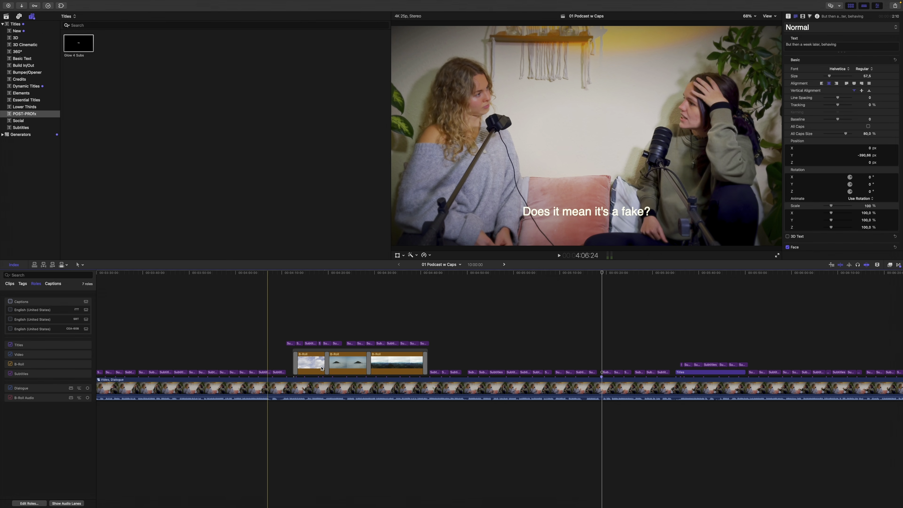
{"action": "left_click", "coordinate": [602, 322]}
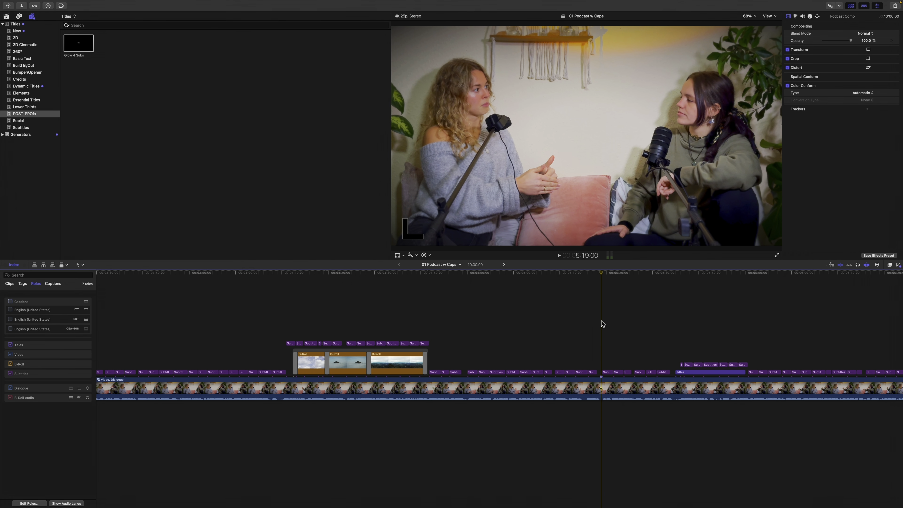
Set the Subtitles duration to 0,10 seconds in the Editing settings and close the settings
{"action": "key", "text": "super+comma"}
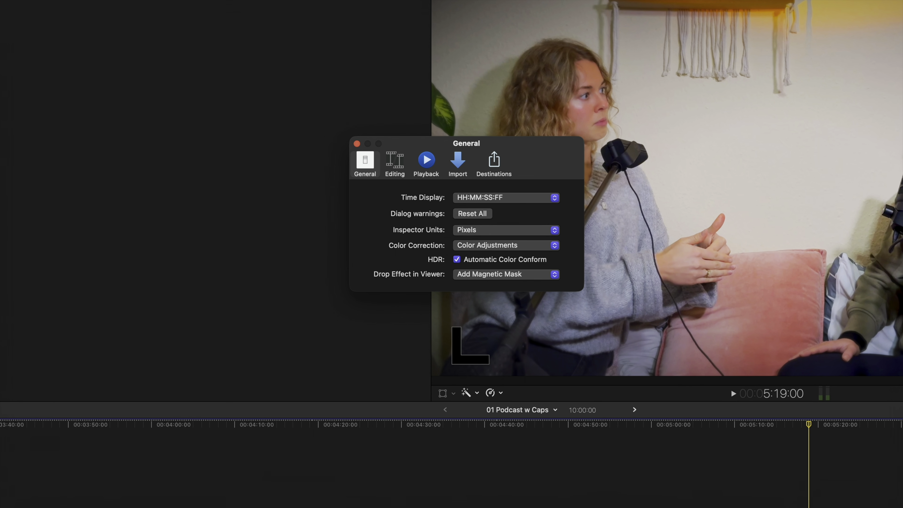
{"action": "left_click", "coordinate": [393, 173]}
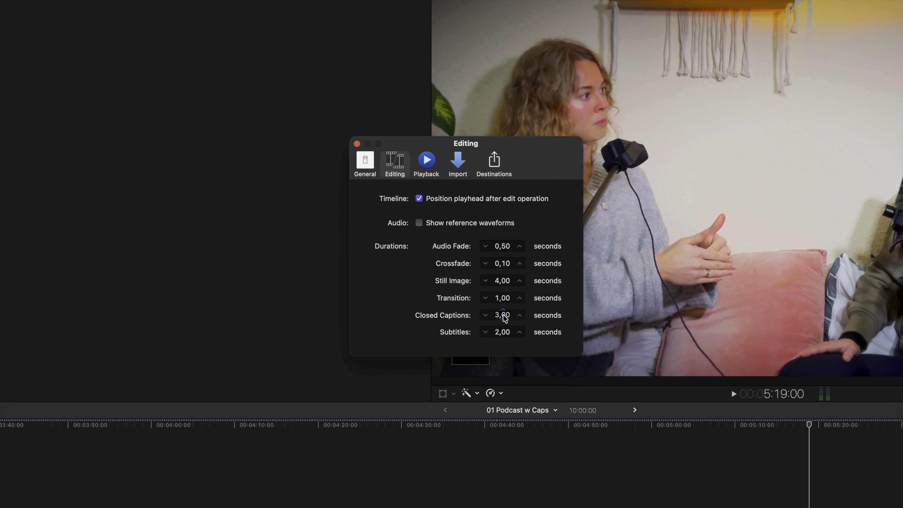
{"action": "left_click", "coordinate": [503, 316]}
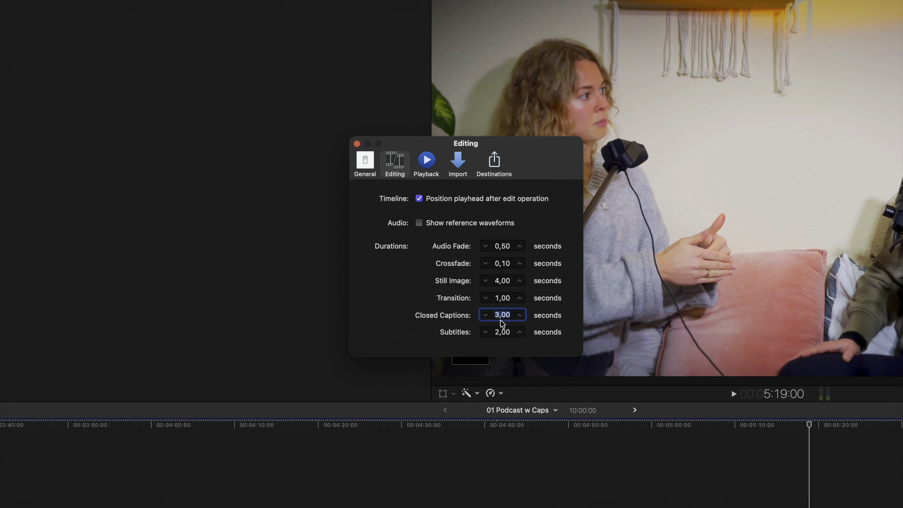
{"action": "left_click", "coordinate": [498, 334]}
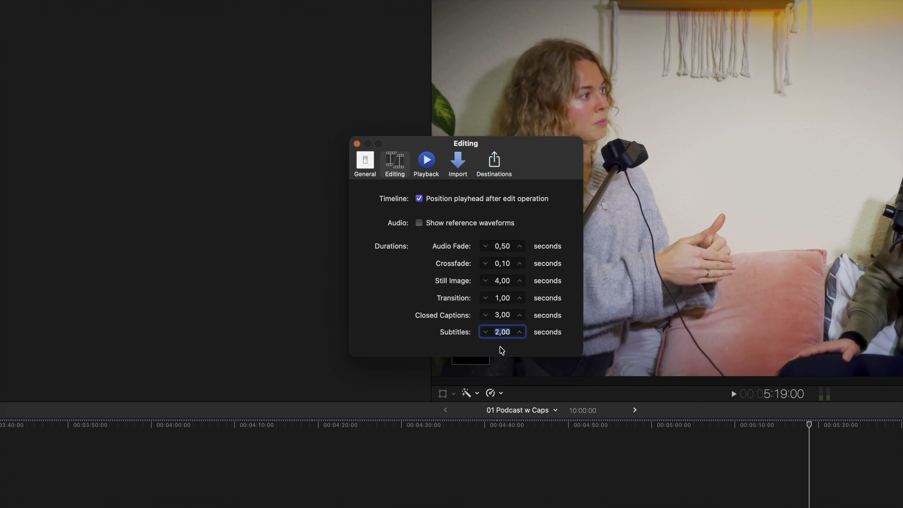
{"action": "key", "text": "Tab"}
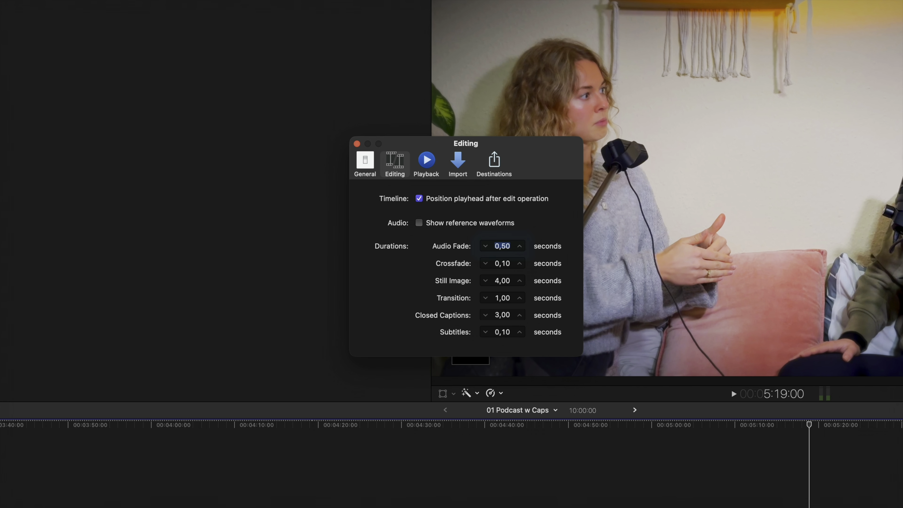
{"action": "left_click", "coordinate": [357, 144]}
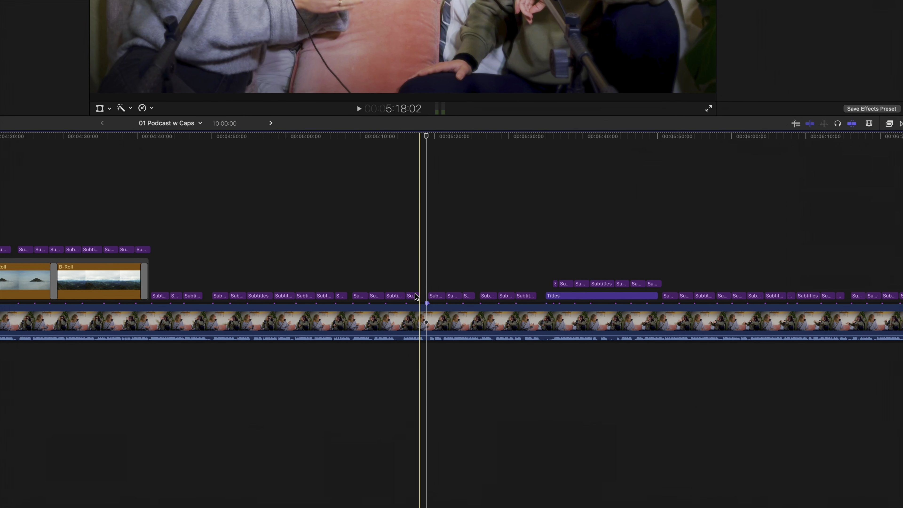
Delete the current subtitle titles, regenerate them from the podcast clip with the new duration setting, and play them from 5:19
{"action": "left_click", "coordinate": [415, 293]}
{"action": "key", "text": "super+a"}
{"action": "key", "text": "Delete"}
{"action": "right_click", "coordinate": [408, 314]}
{"action": "mouse_move", "coordinate": [436, 469]}
{"action": "left_click", "coordinate": [569, 480]}
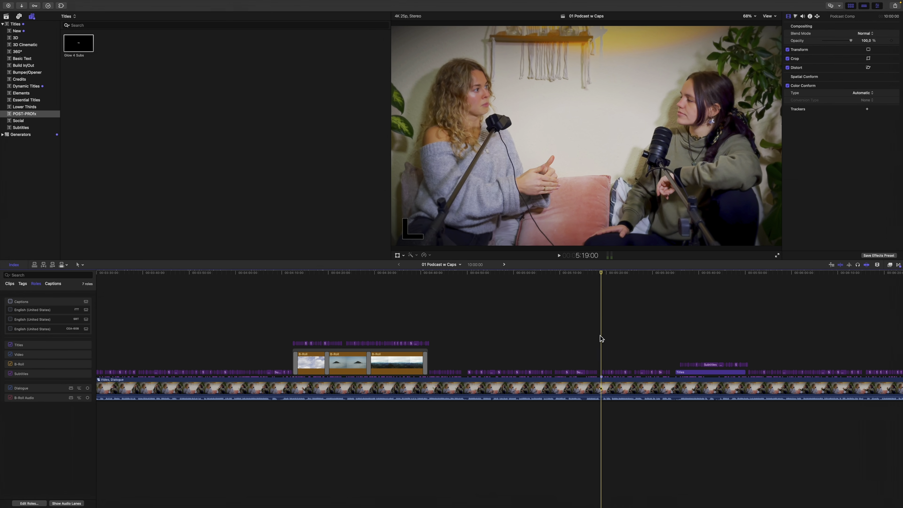
{"action": "key", "text": "l"}
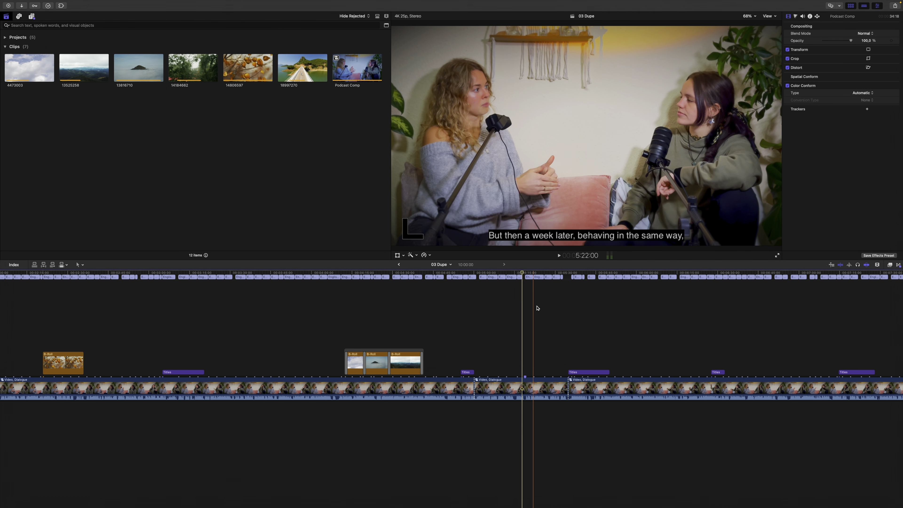
In the 03 Dupe project, select all captions and duplicate them to subtitles
{"action": "left_click_drag", "start_coordinate": [562, 305], "coordinate": [345, 269]}
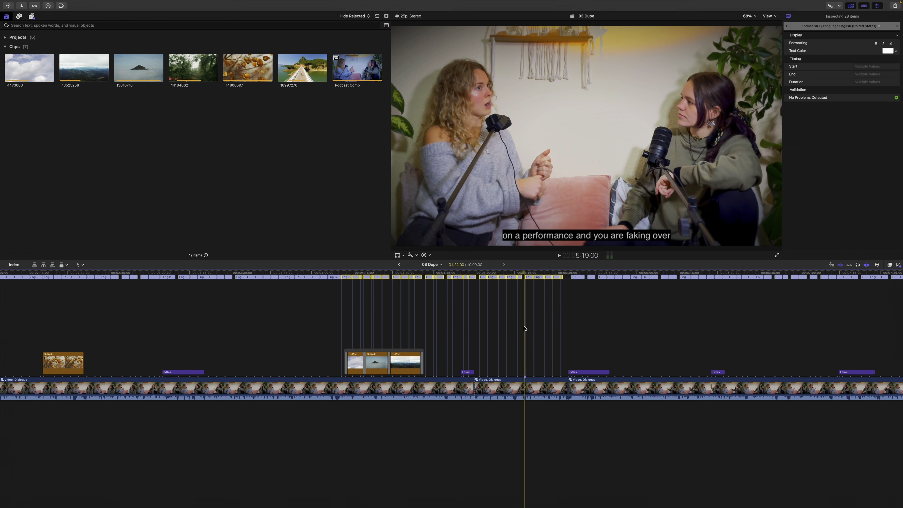
{"action": "left_click", "coordinate": [522, 329]}
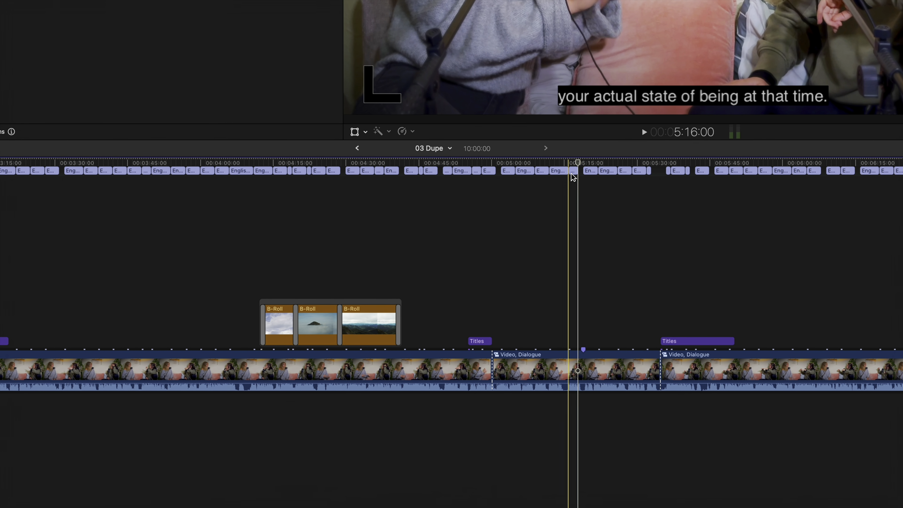
{"action": "left_click", "coordinate": [573, 171]}
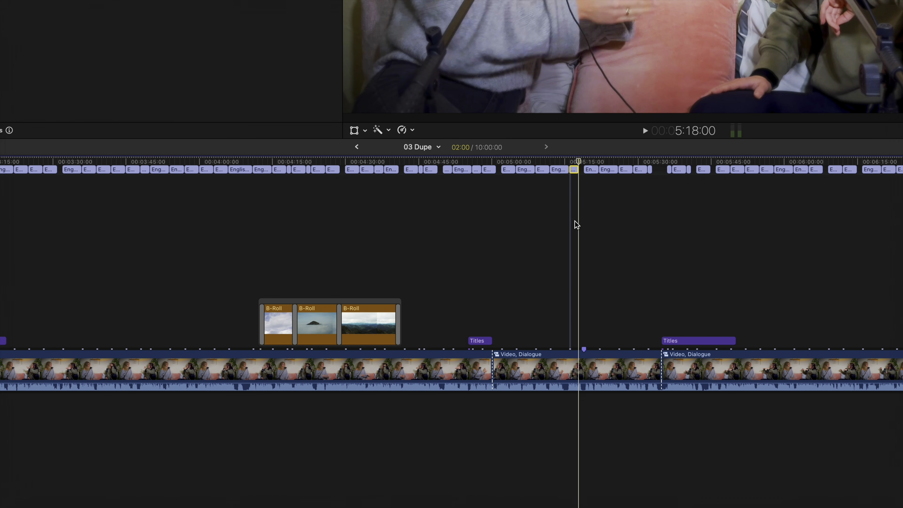
{"action": "key", "text": "super+a"}
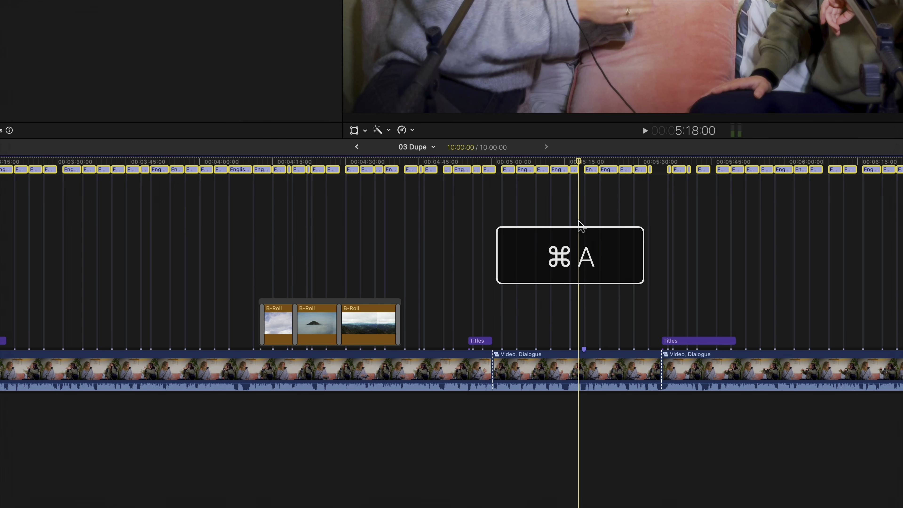
{"action": "right_click", "coordinate": [562, 169]}
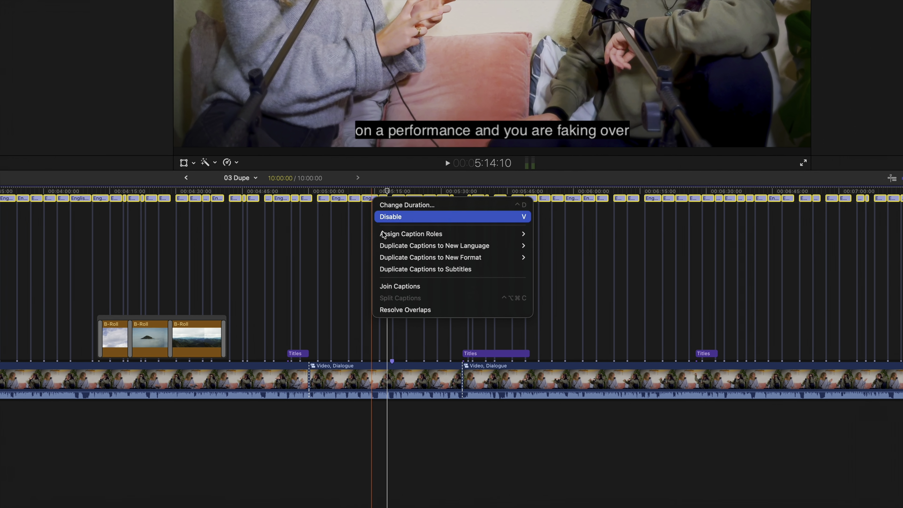
{"action": "left_click", "coordinate": [461, 277]}
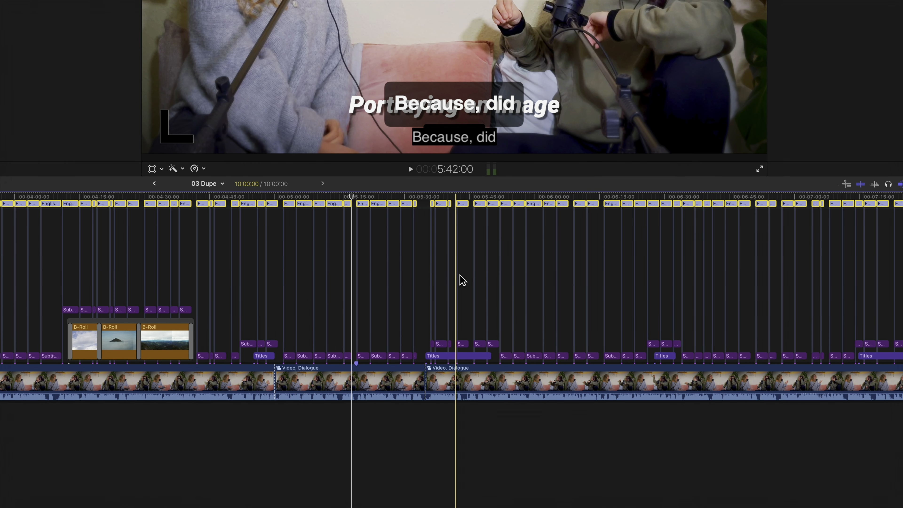
Place the playhead at 5:19 to compare the duplicated subtitle with its caption
{"action": "left_click", "coordinate": [398, 284]}
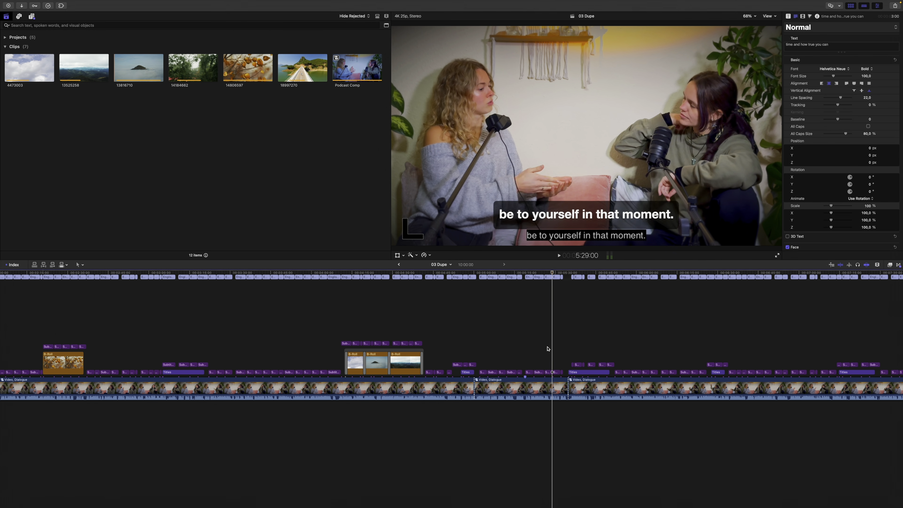
{"action": "left_click", "coordinate": [523, 346]}
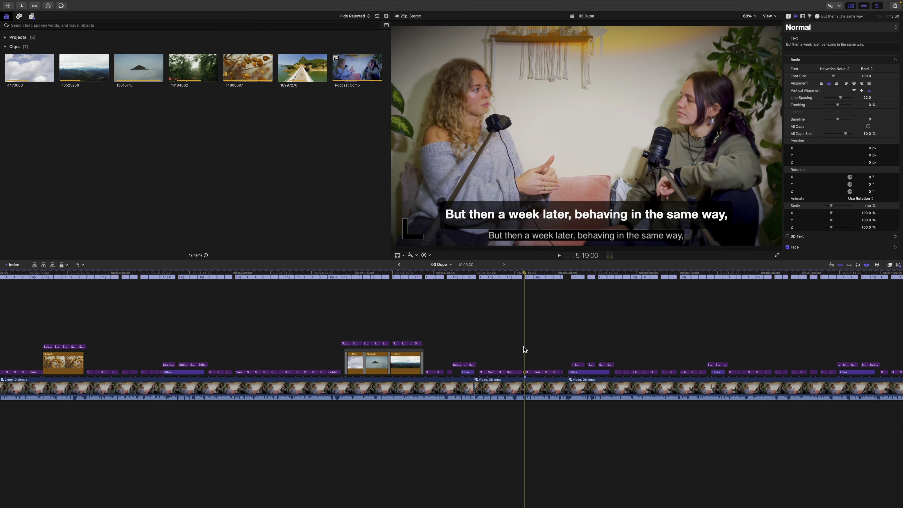
In the 04 Subs Select project, box-select the subtitles between about 4:10 and 5:30, then clear the selection at 5:19
{"action": "left_click", "coordinate": [480, 348]}
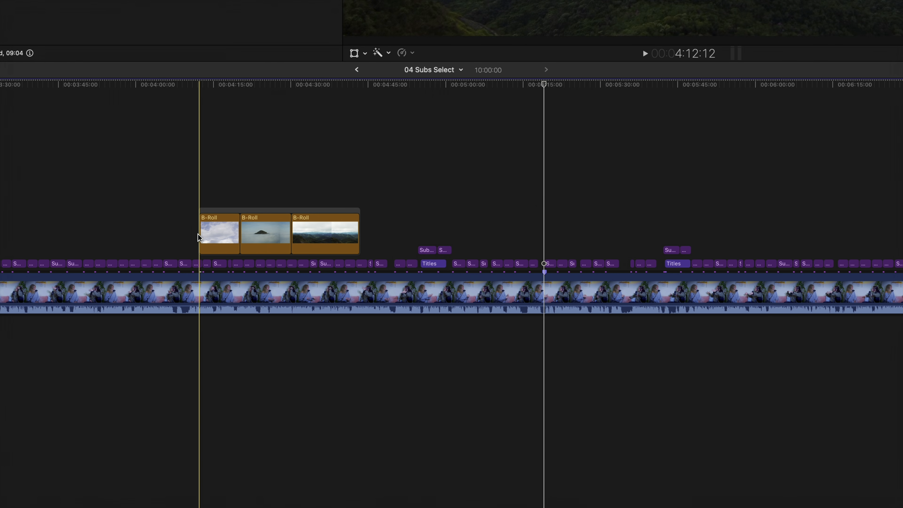
{"action": "left_click_drag", "start_coordinate": [180, 249], "coordinate": [612, 270]}
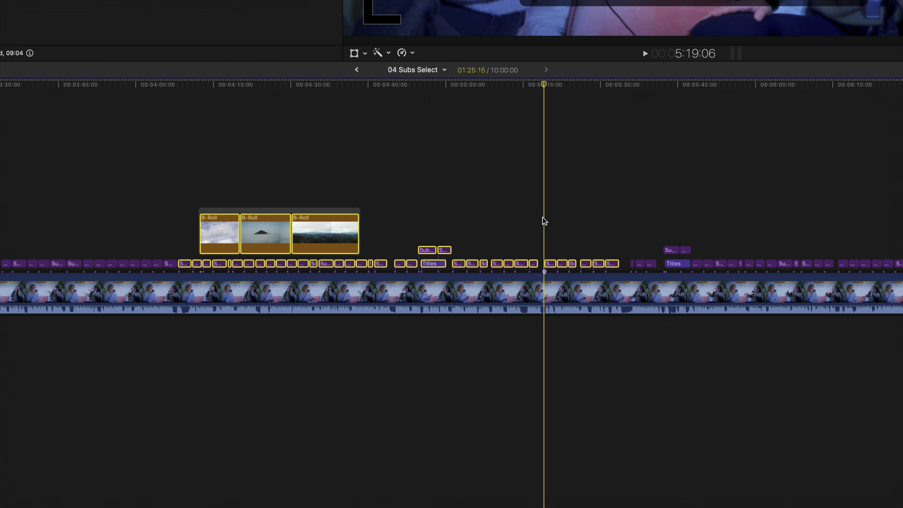
{"action": "left_click", "coordinate": [543, 221]}
{"action": "scroll", "coordinate": [544, 220], "scroll_direction": "right", "scroll_amount": 3}
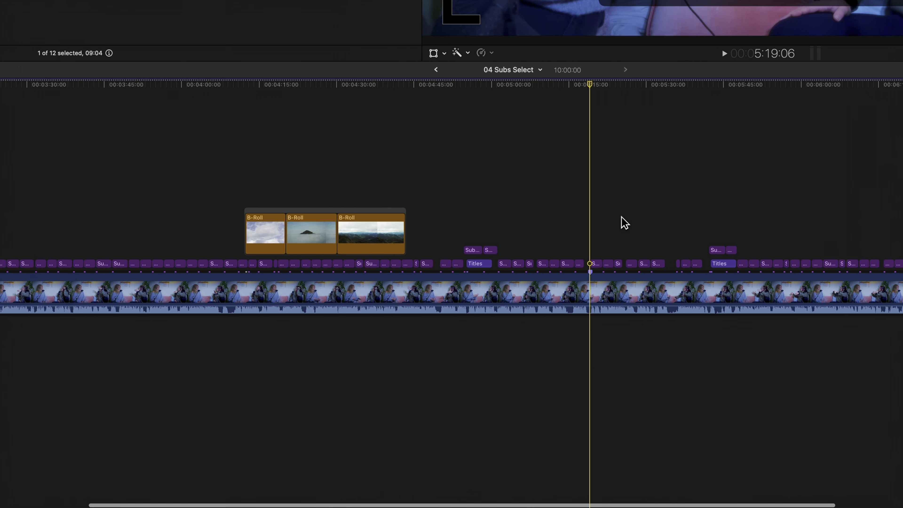
Show the project's roles in the timeline index and highlight the Subtitles role to check its titles, then clear the highlight
{"action": "left_click", "coordinate": [26, 70]}
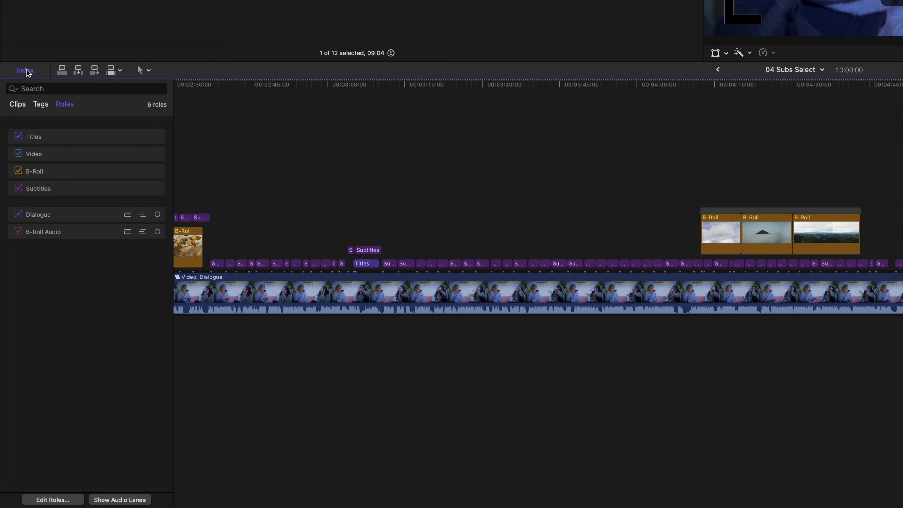
{"action": "left_click", "coordinate": [88, 189]}
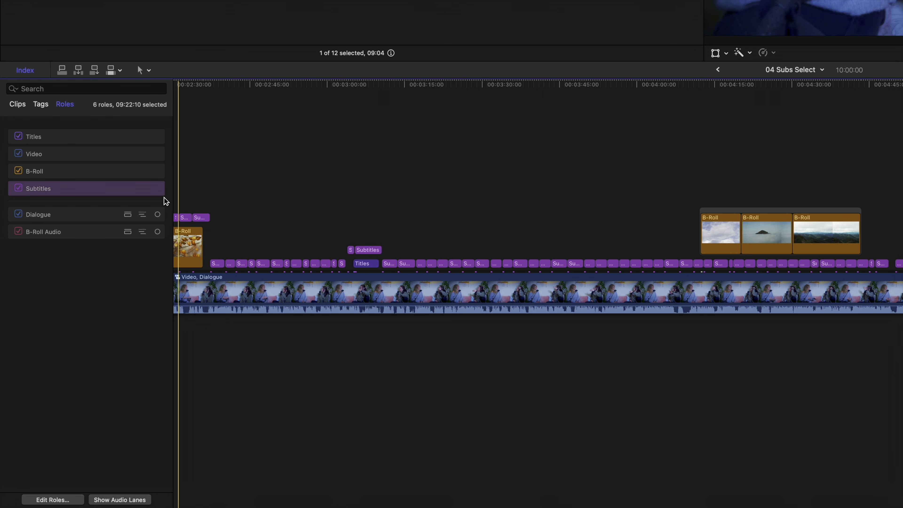
{"action": "left_click", "coordinate": [103, 196]}
{"action": "left_click", "coordinate": [107, 193]}
{"action": "left_click", "coordinate": [106, 202]}
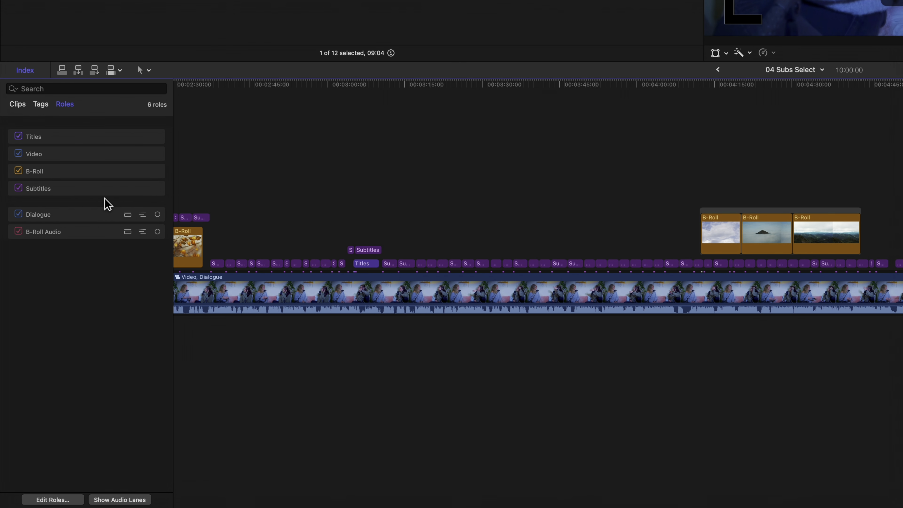
Search the timeline index clips for "sub", select all matching subtitles, and clear the search text
{"action": "left_click", "coordinate": [17, 104]}
{"action": "left_click", "coordinate": [42, 89]}
{"action": "type", "text": "sub"}
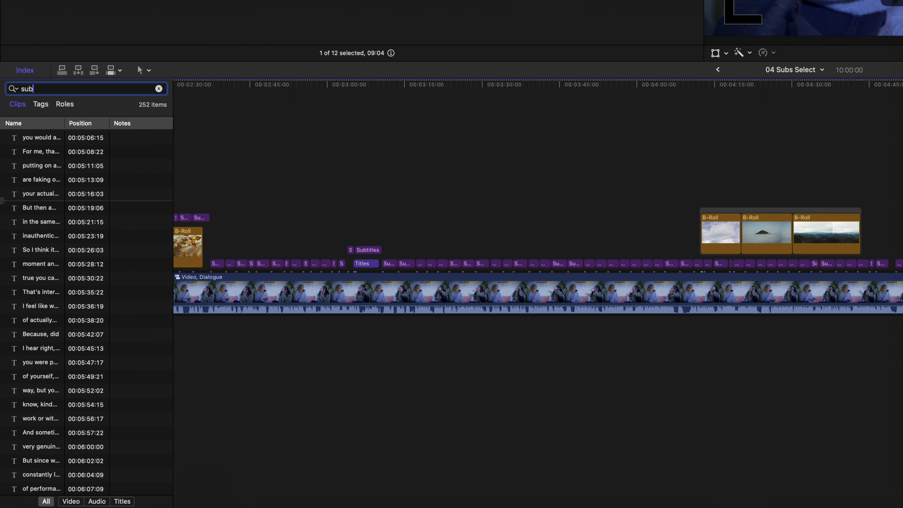
{"action": "left_click", "coordinate": [50, 164]}
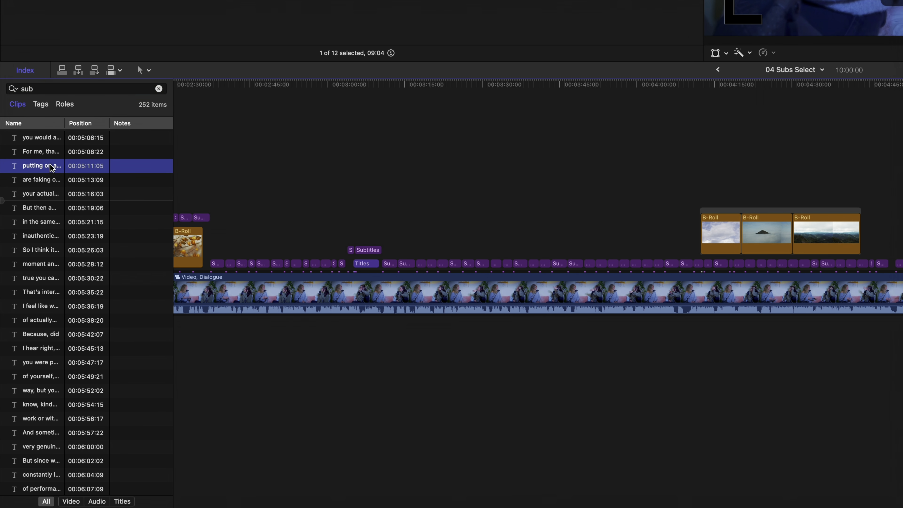
{"action": "key", "text": "super+a"}
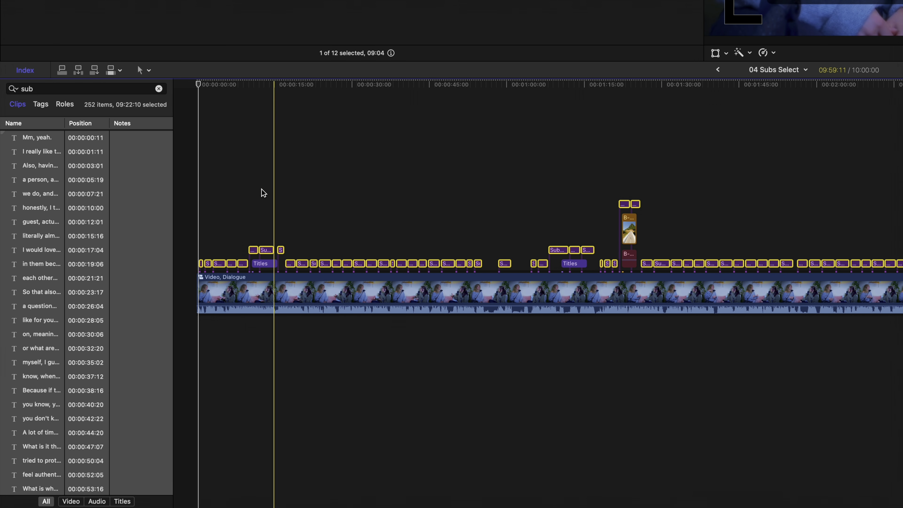
{"action": "left_click", "coordinate": [159, 90]}
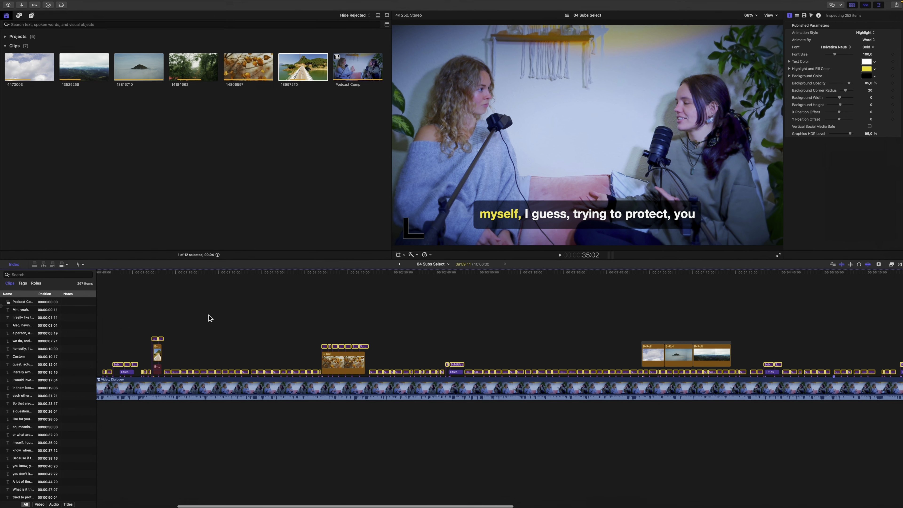
Deselect the subtitles with the playhead at 5:19 and close the timeline index
{"action": "scroll", "coordinate": [208, 316], "scroll_direction": "right", "scroll_amount": 5}
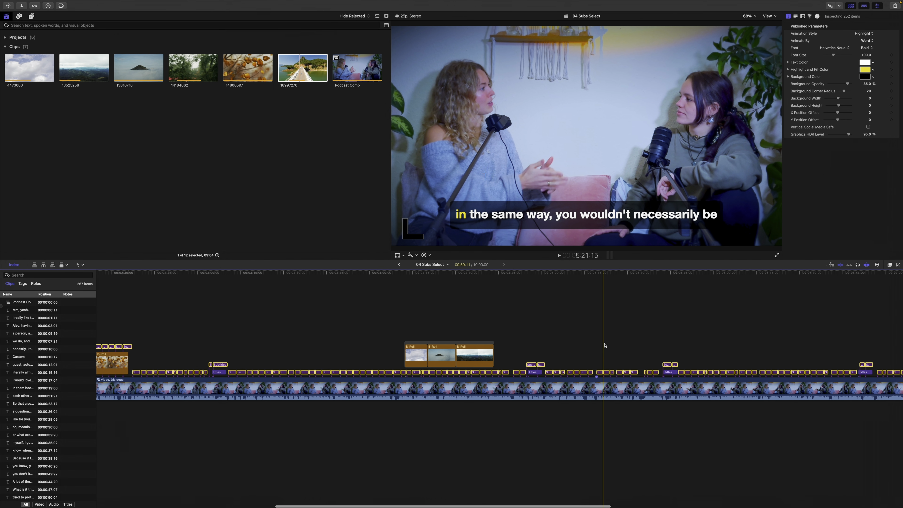
{"action": "left_click", "coordinate": [597, 346]}
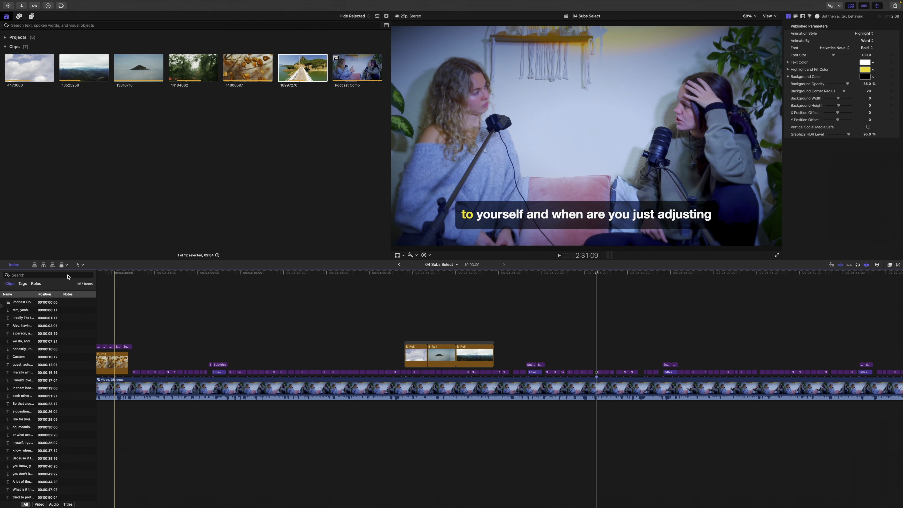
{"action": "left_click", "coordinate": [14, 264]}
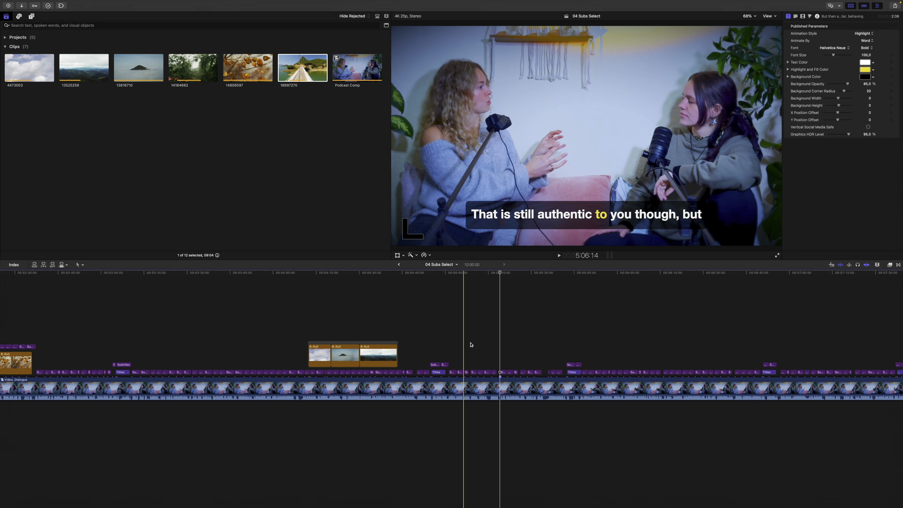
Select all subtitles starting from the one at 5:19, reduce their font size to about 75, and make the Highlight and Fill Color orange
{"action": "left_click", "coordinate": [501, 372]}
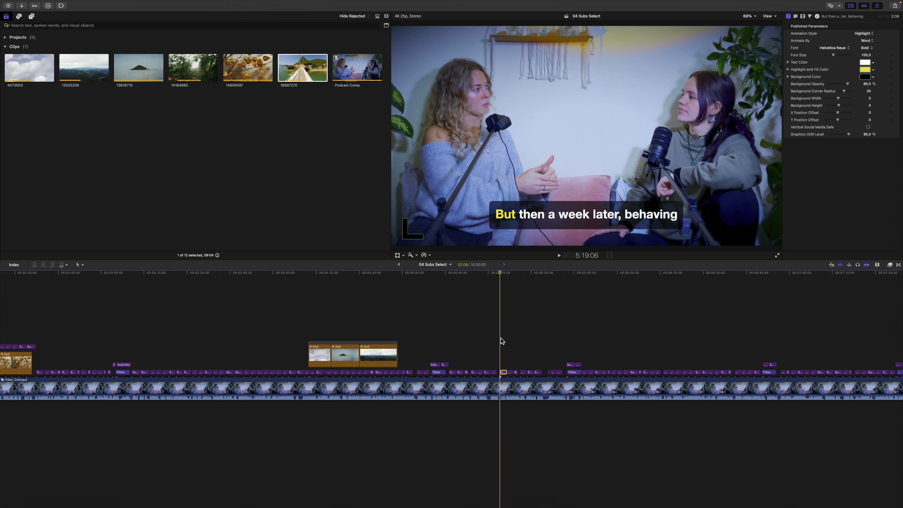
{"action": "key", "text": "super+a"}
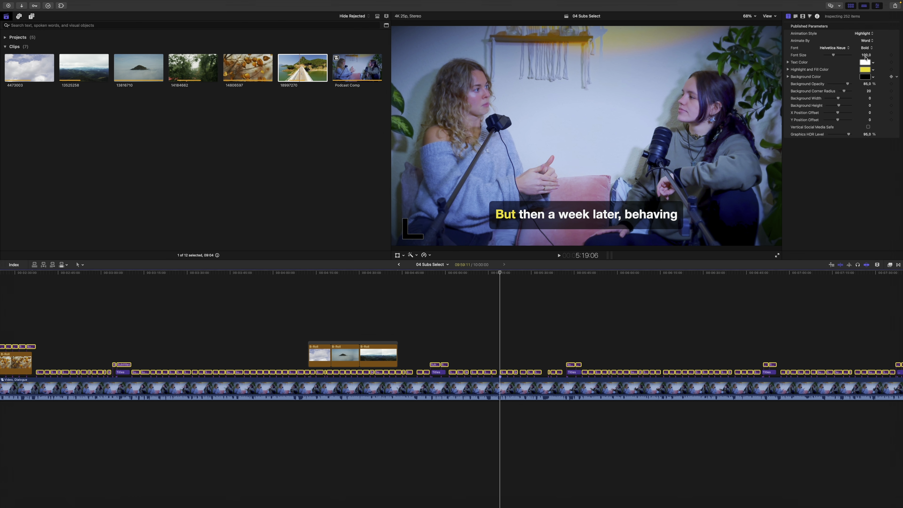
{"action": "left_click_drag", "start_coordinate": [866, 55], "coordinate": [866, 55]}
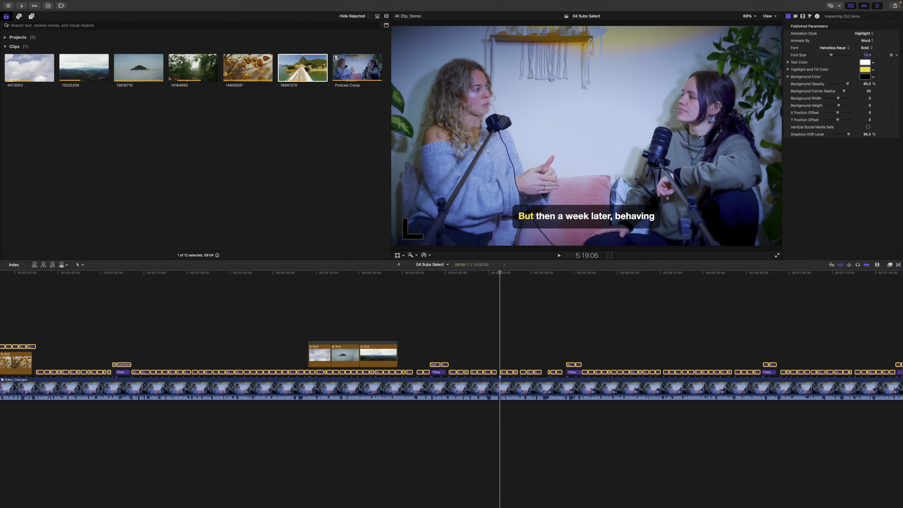
{"action": "left_click", "coordinate": [873, 70]}
{"action": "left_click", "coordinate": [861, 75]}
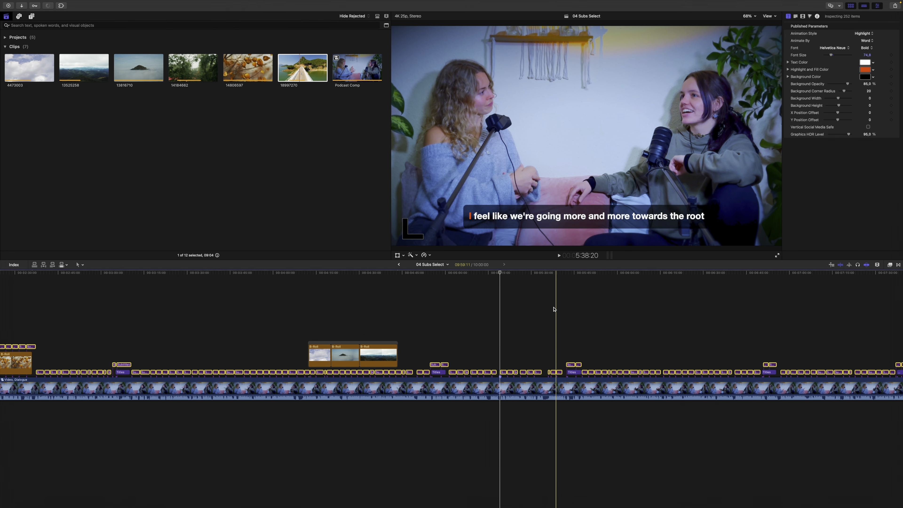
Connect the browser clip 18997270 to the timeline at the 5:19 playhead position
{"action": "left_click", "coordinate": [310, 75]}
{"action": "key", "text": "q"}
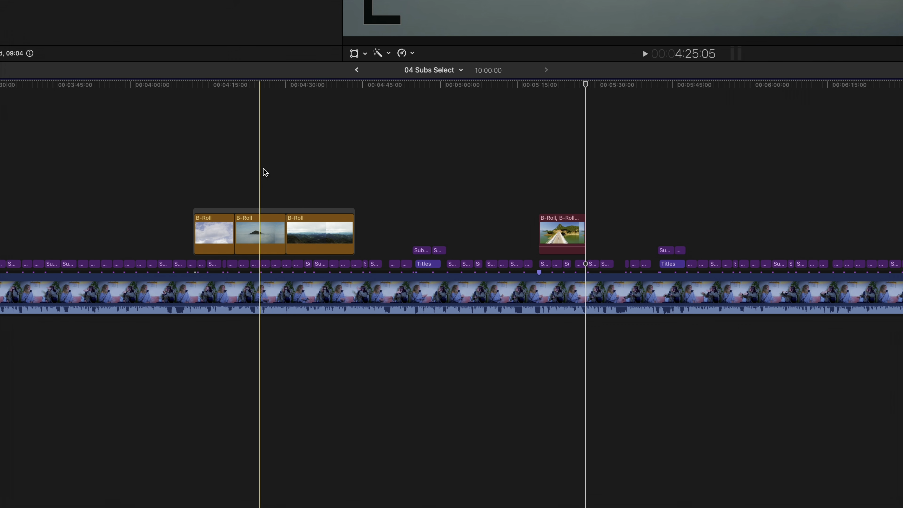
Select all subtitles from the one at 4:43, move them above the B-roll clips, and gather them into one connected storyline
{"action": "left_click", "coordinate": [352, 265]}
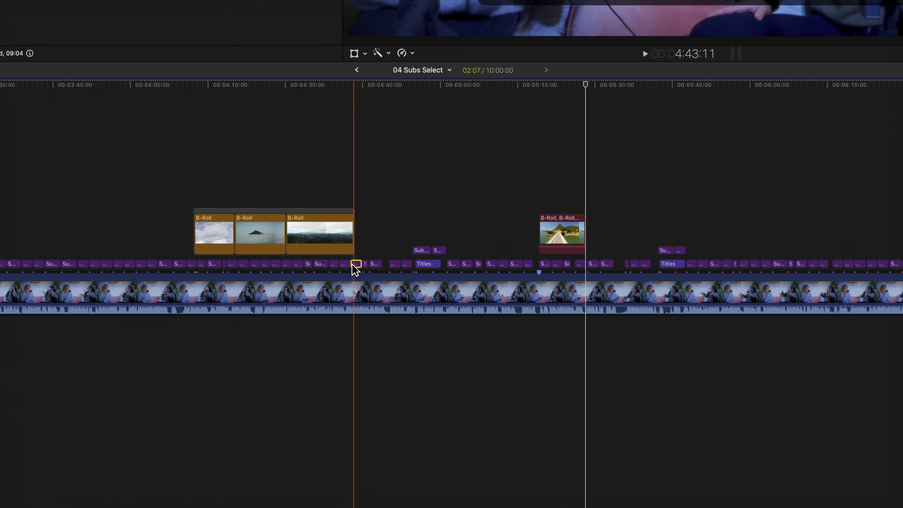
{"action": "key", "text": "super+a"}
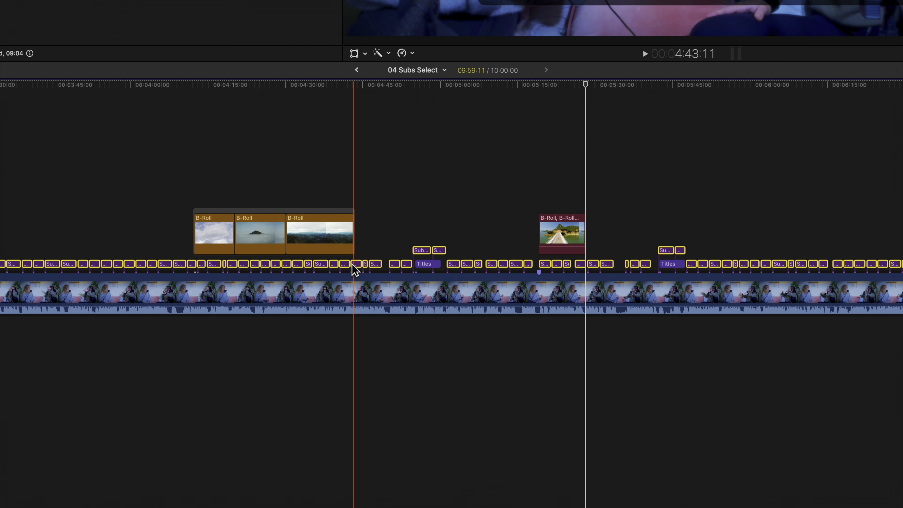
{"action": "key", "text": "alt+Up"}
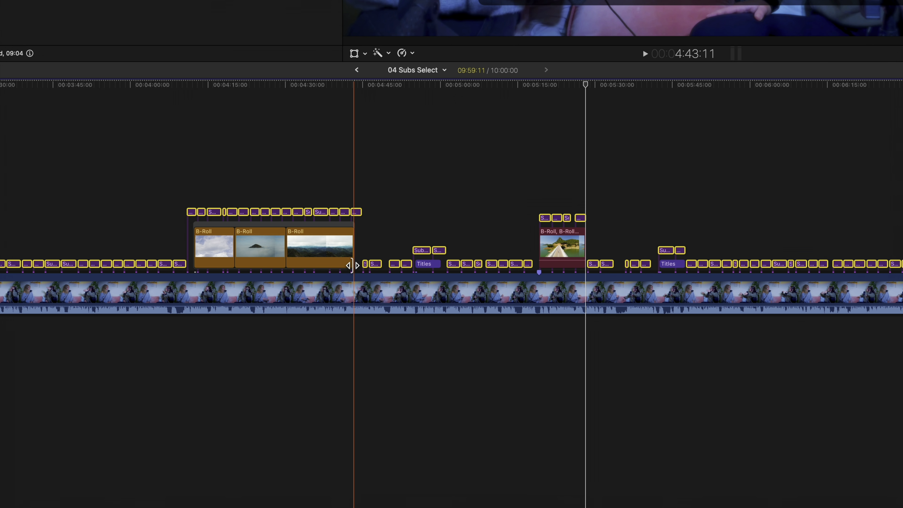
{"action": "key", "text": "super+g"}
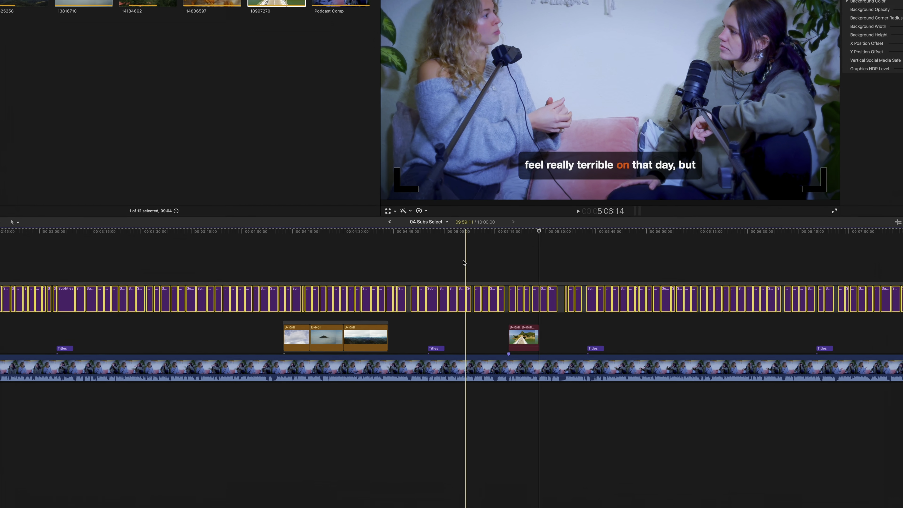
{"action": "left_click", "coordinate": [470, 141]}
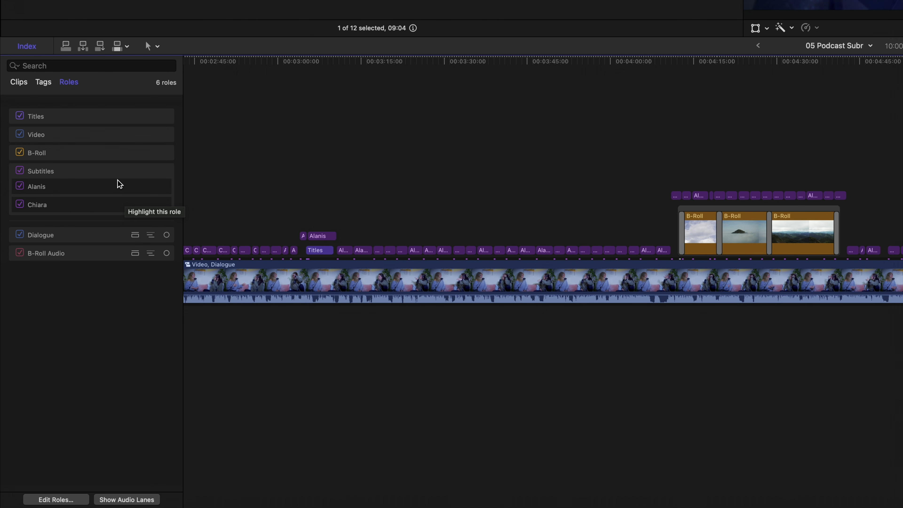
In the 05 Podcast Subr project, highlight the Subtitles role and each speaker's subrole to examine which titles belong to whom
{"action": "left_click", "coordinate": [103, 177]}
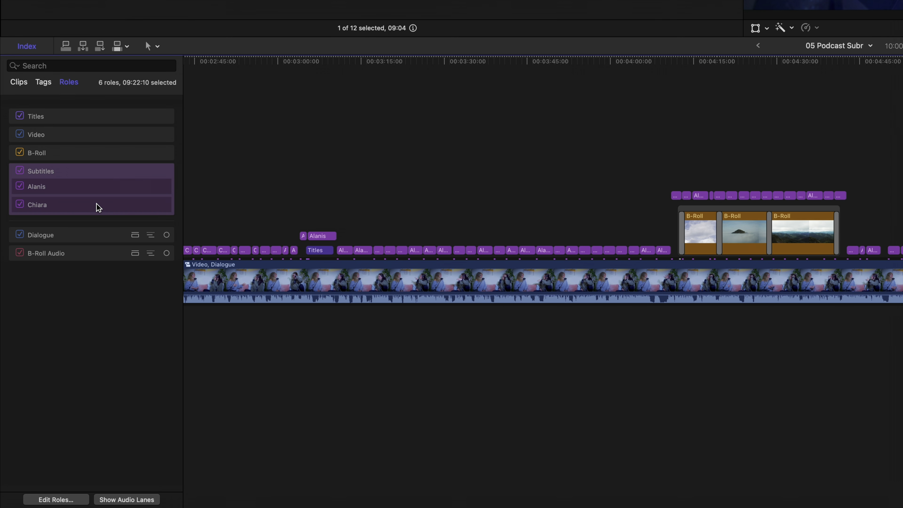
{"action": "left_click", "coordinate": [101, 189]}
{"action": "left_click", "coordinate": [105, 213]}
{"action": "left_click", "coordinate": [107, 191]}
{"action": "left_click", "coordinate": [111, 210]}
{"action": "left_click", "coordinate": [111, 187]}
{"action": "left_click", "coordinate": [115, 174]}
{"action": "left_click", "coordinate": [111, 204]}
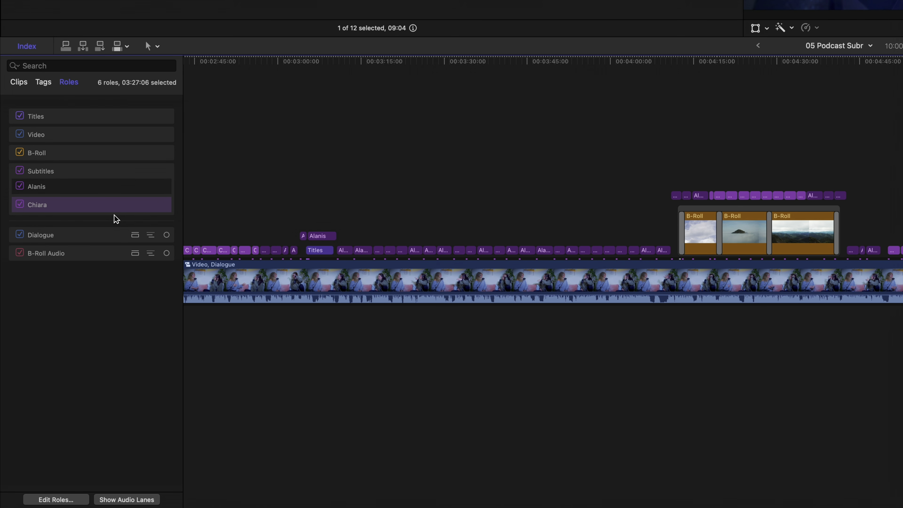
{"action": "left_click", "coordinate": [114, 219]}
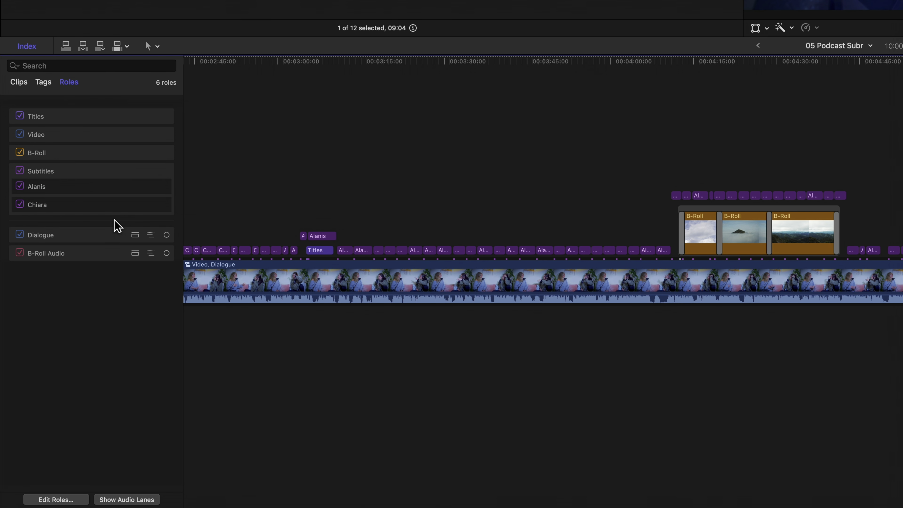
{"action": "left_click", "coordinate": [114, 207]}
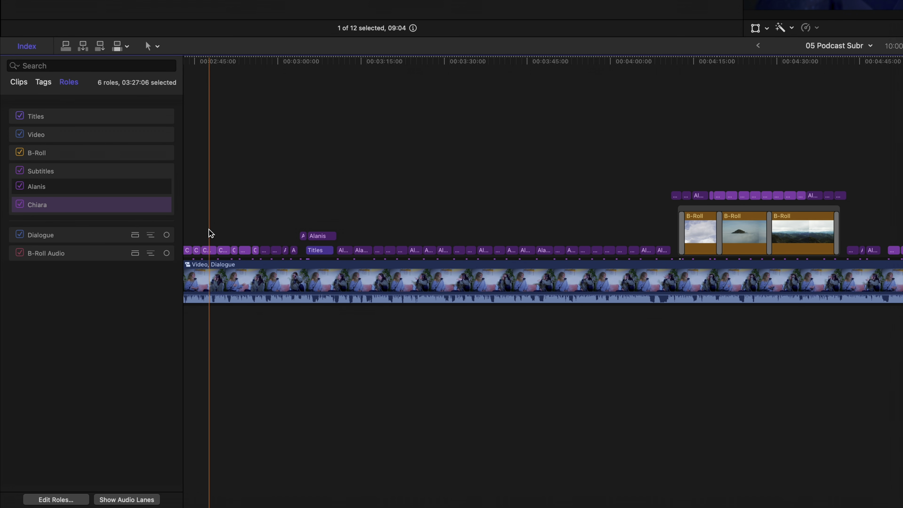
{"action": "left_click", "coordinate": [127, 219]}
Box-select the subtitles from just before the B-roll storyline to about 5:20, then clear the selection
{"action": "left_click_drag", "start_coordinate": [651, 225], "coordinate": [902, 242]}
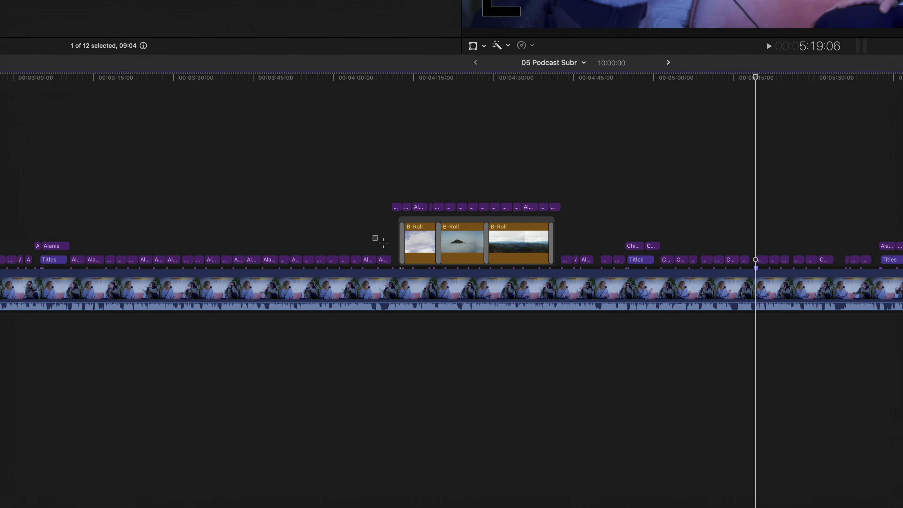
{"action": "left_click_drag", "start_coordinate": [516, 253], "coordinate": [650, 268]}
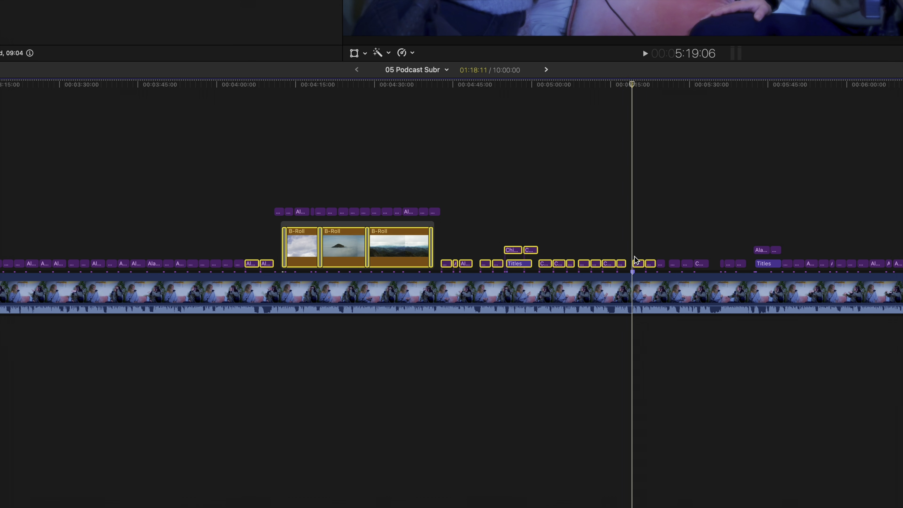
{"action": "left_click", "coordinate": [634, 249]}
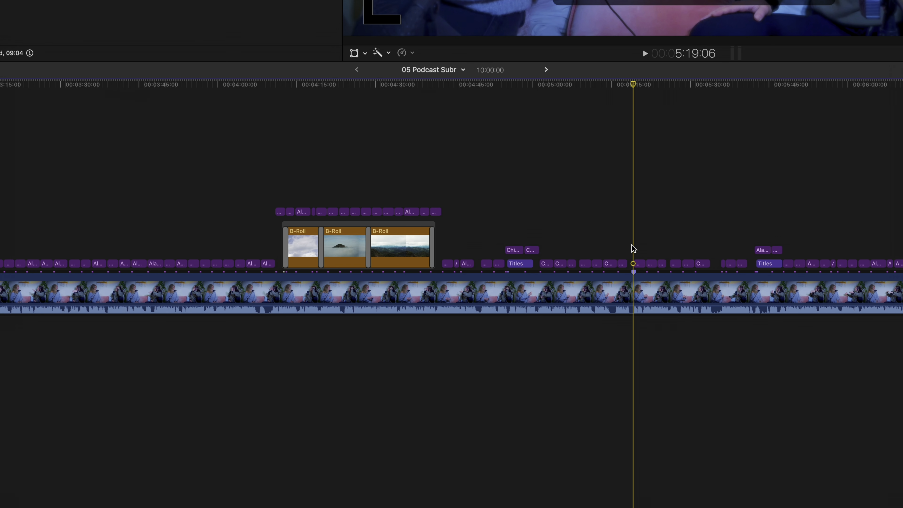
Select all subtitles sharing the subrole of the one at 5:19, then all those sharing the other speaker's subrole at about 5:37
{"action": "left_click", "coordinate": [638, 263]}
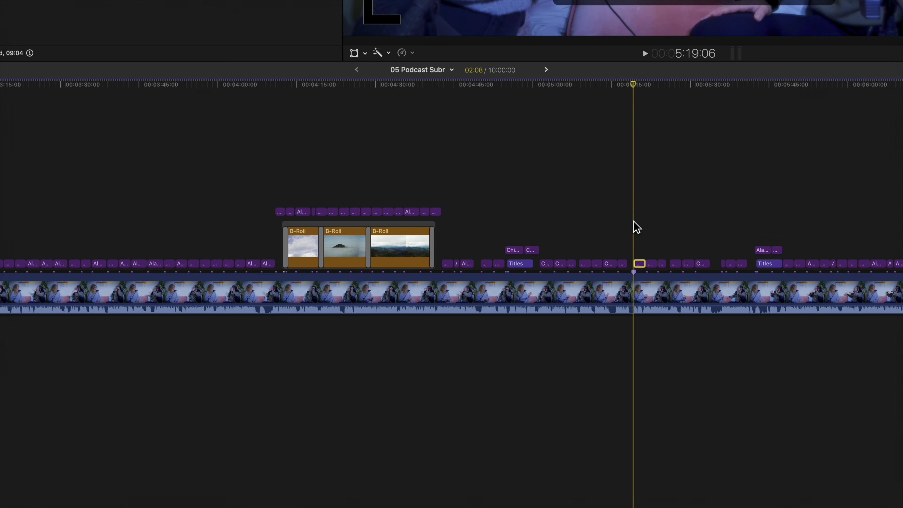
{"action": "key", "text": "super+a"}
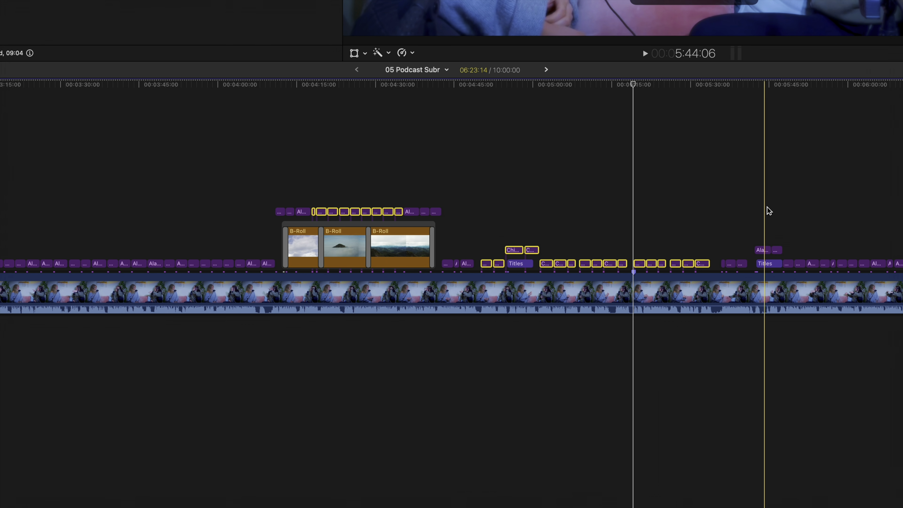
{"action": "left_click", "coordinate": [634, 207]}
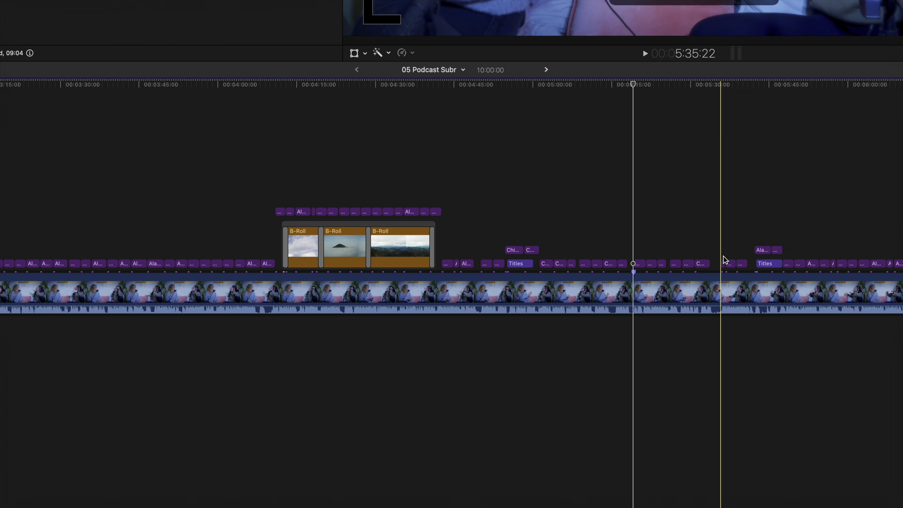
{"action": "left_click", "coordinate": [730, 263]}
{"action": "key", "text": "super+a"}
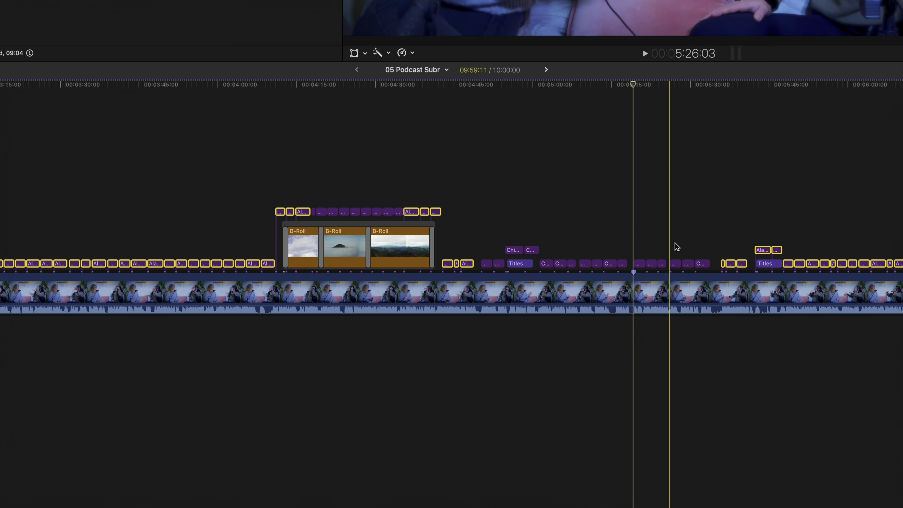
Box-select the subtitles of both speakers between about 5:31 and 5:37, and extend the selection to all subtitles in both subroles
{"action": "left_click_drag", "start_coordinate": [698, 244], "coordinate": [725, 270]}
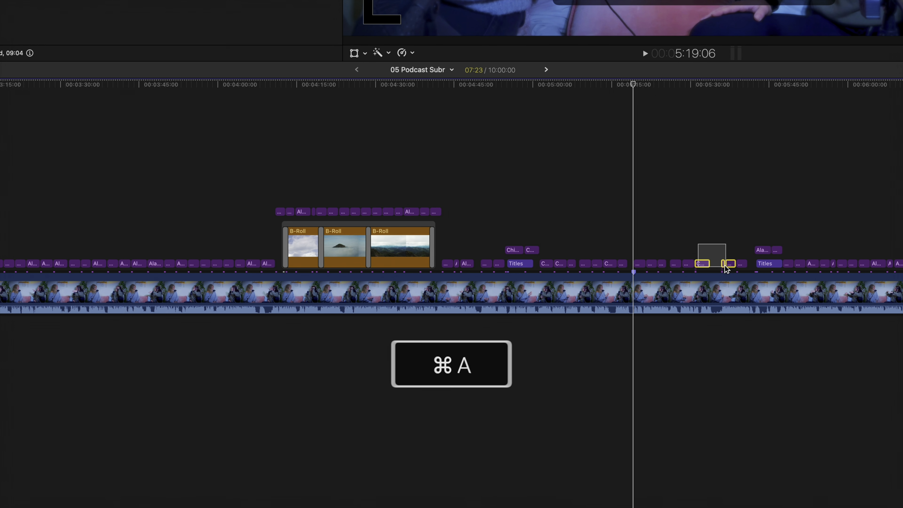
{"action": "key", "text": "super+a"}
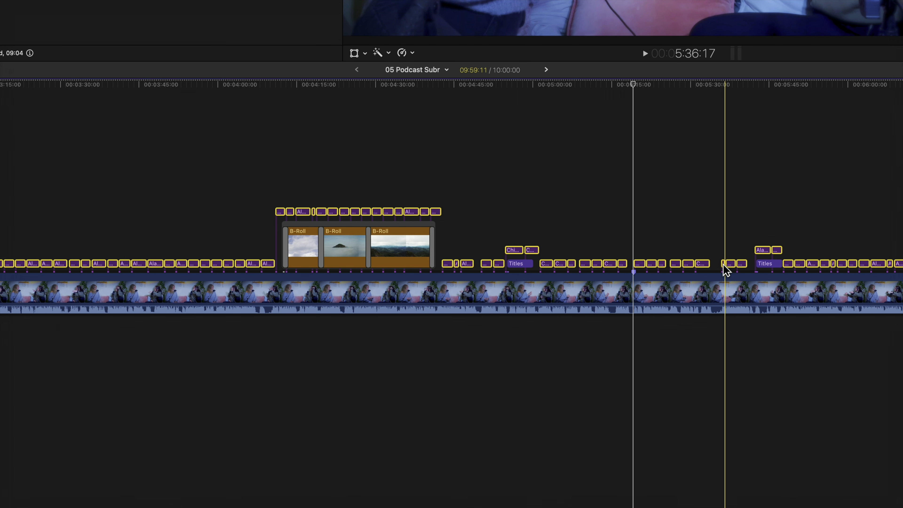
Left-align all subtitles sharing the subrole of the one at 5:19, and right-align all those sharing the subrole of the one at 5:36
{"action": "left_click", "coordinate": [639, 263]}
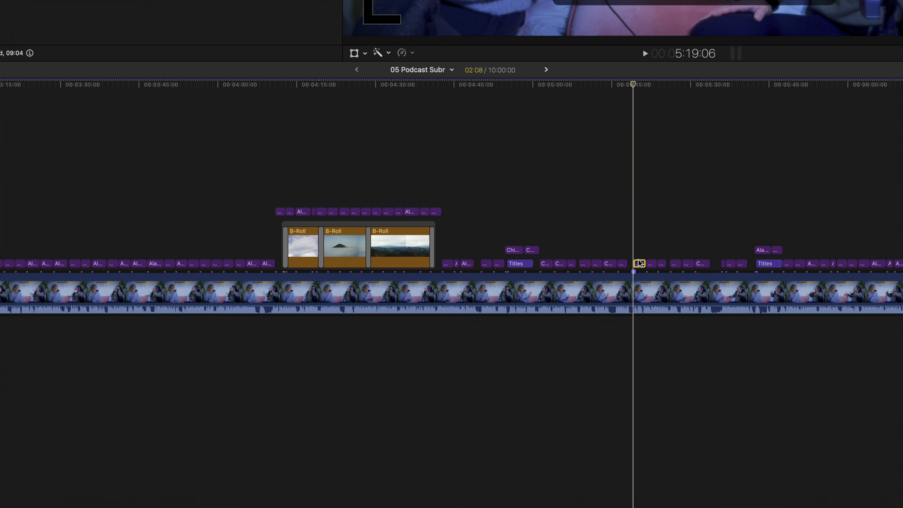
{"action": "key", "text": "super+a"}
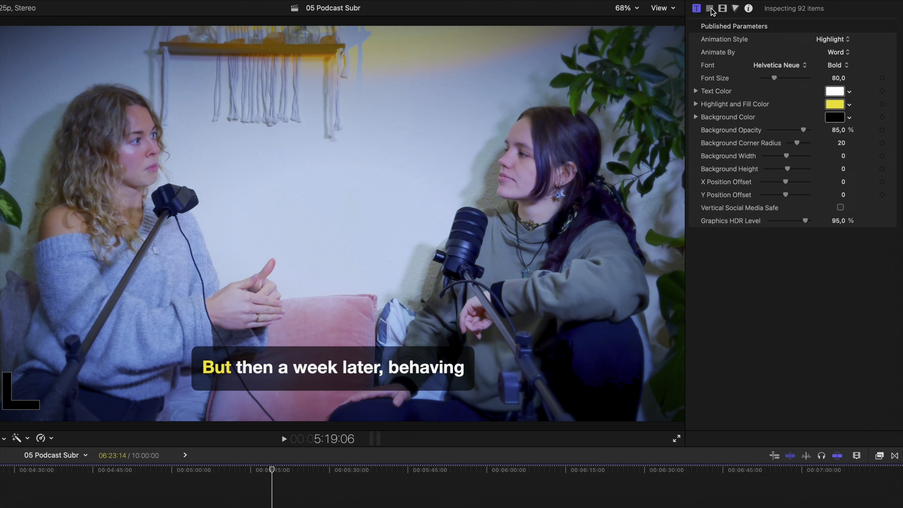
{"action": "left_click", "coordinate": [709, 9]}
{"action": "left_click", "coordinate": [756, 90]}
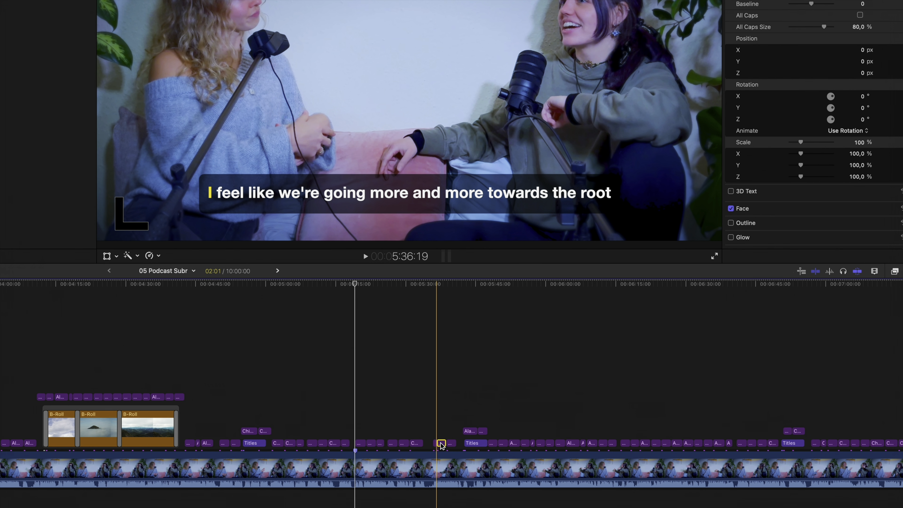
{"action": "key", "text": "super+a"}
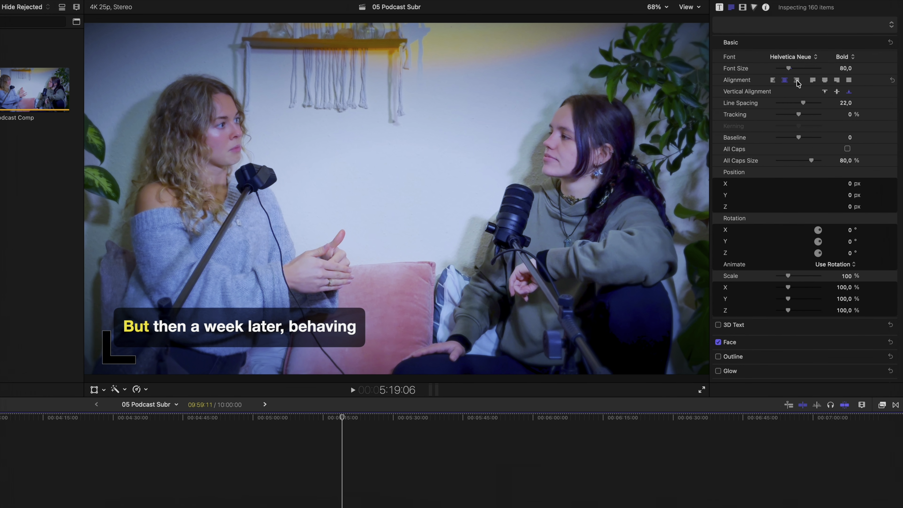
{"action": "left_click", "coordinate": [797, 80]}
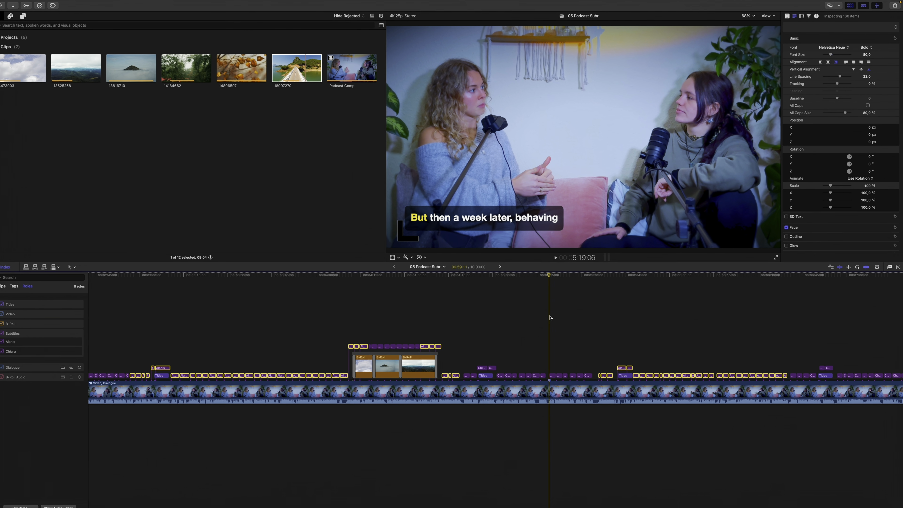
{"action": "left_click", "coordinate": [491, 367]}
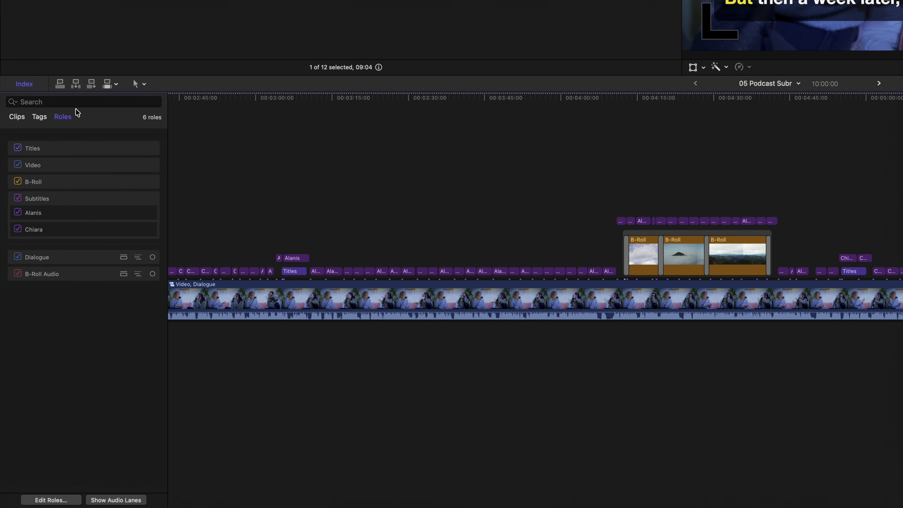
Search the timeline index clips by the first few letters of one speaker's name and select all matching subtitles
{"action": "left_click", "coordinate": [16, 108]}
{"action": "left_click", "coordinate": [63, 88]}
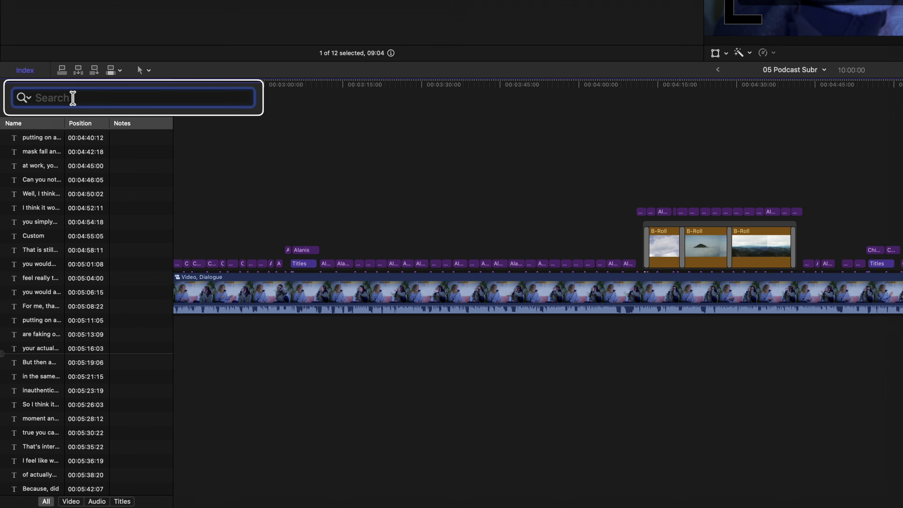
{"action": "type", "text": "chia"}
{"action": "key", "text": "super+a"}
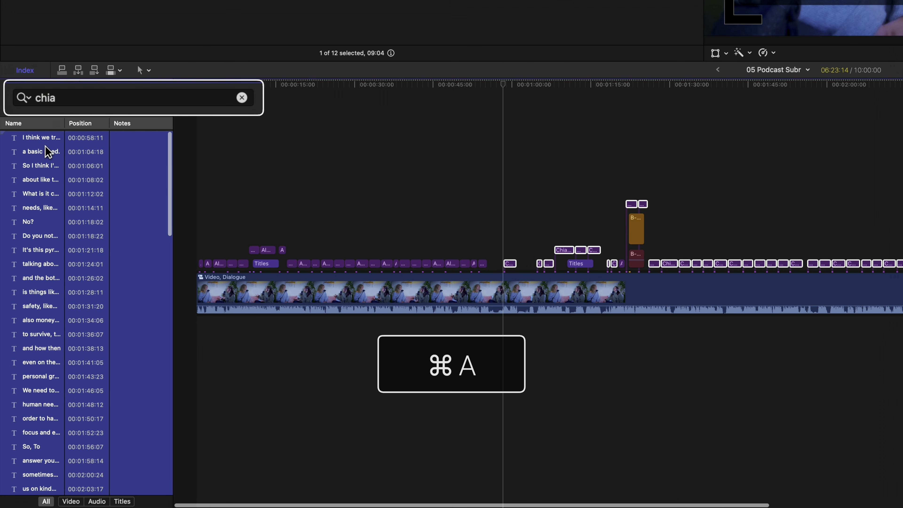
Replace the clip search with the start of the other speaker's name and select all of that speaker's subtitles
{"action": "double_click", "coordinate": [152, 96]}
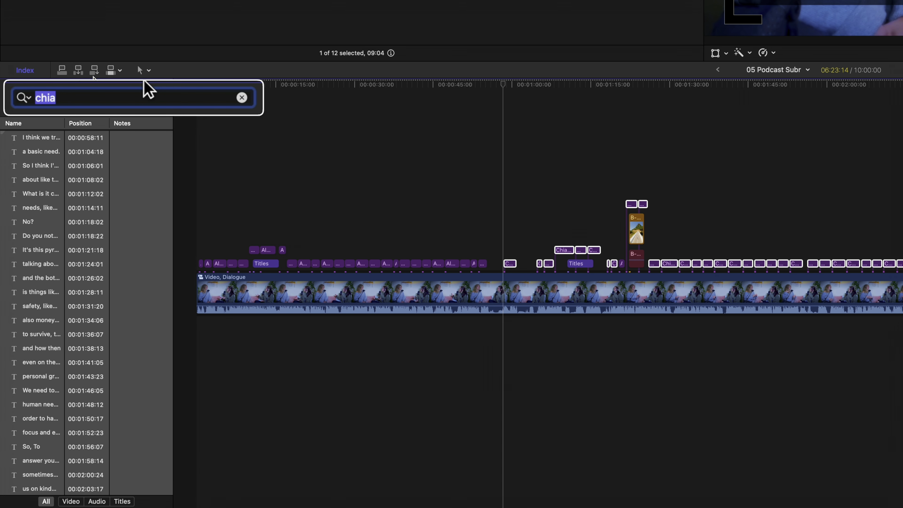
{"action": "type", "text": "alani"}
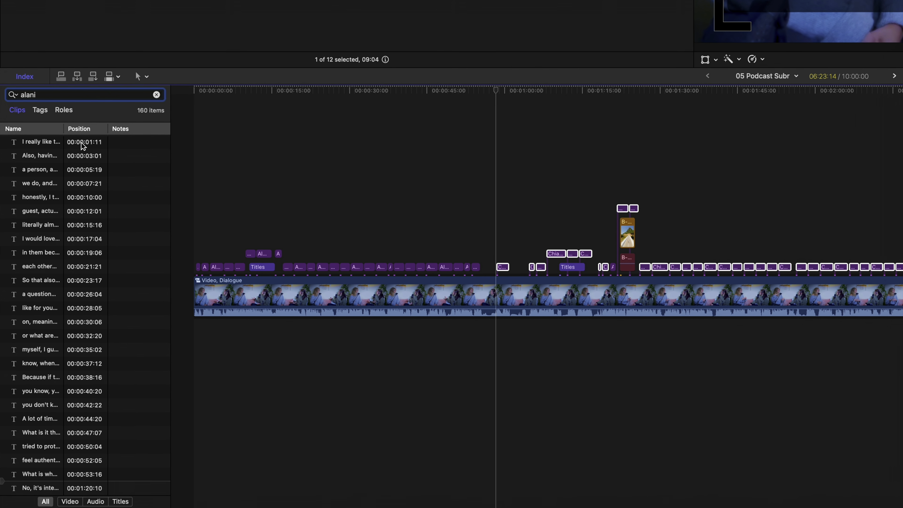
{"action": "left_click", "coordinate": [83, 150]}
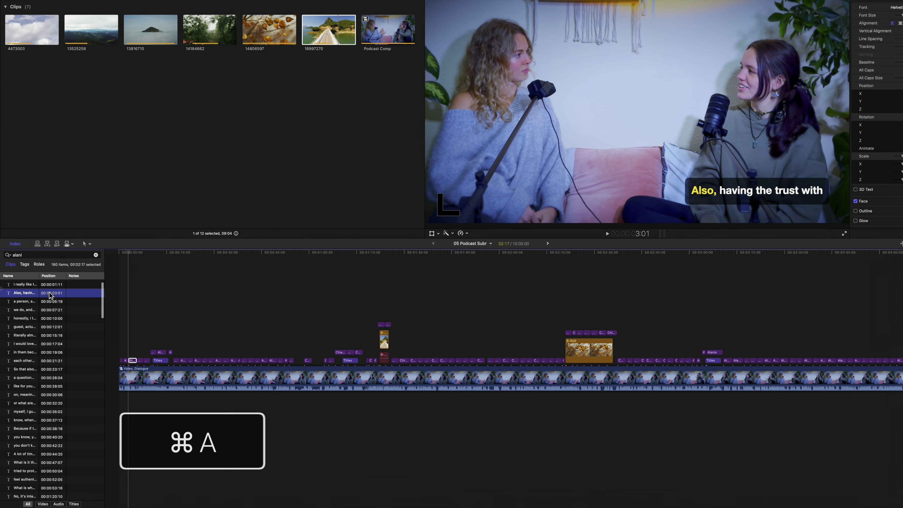
{"action": "key", "text": "super+a"}
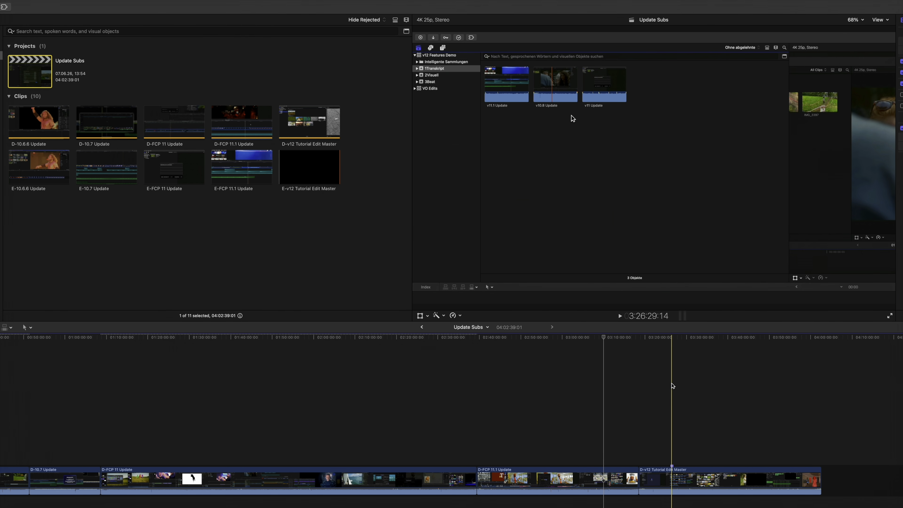
Play a stretch of the Update Subs project from about 3:26:29, and briefly highlight the five D- source clips in the browser
{"action": "key", "text": "space"}
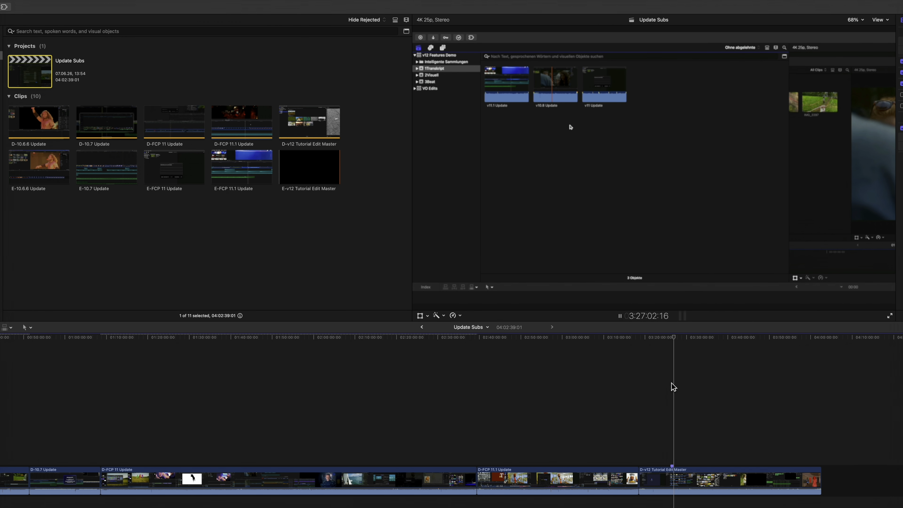
{"action": "key", "text": "space"}
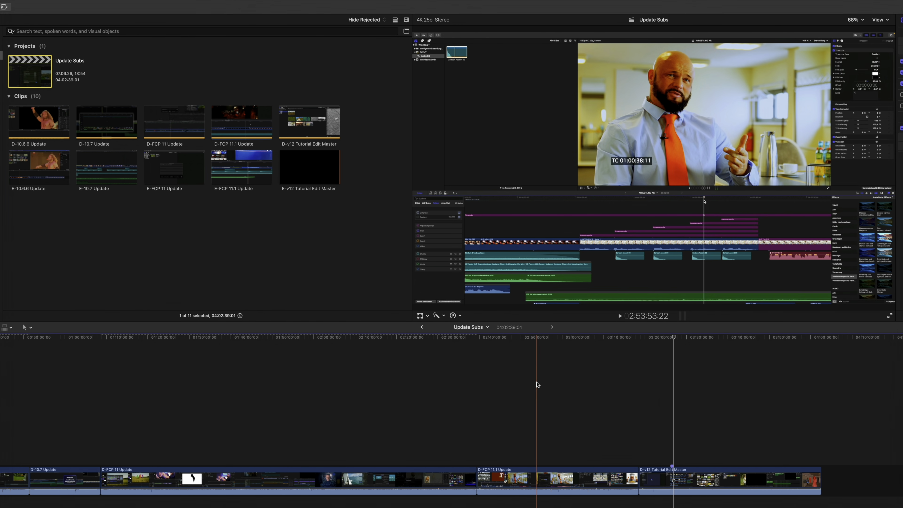
{"action": "left_click", "coordinate": [544, 386]}
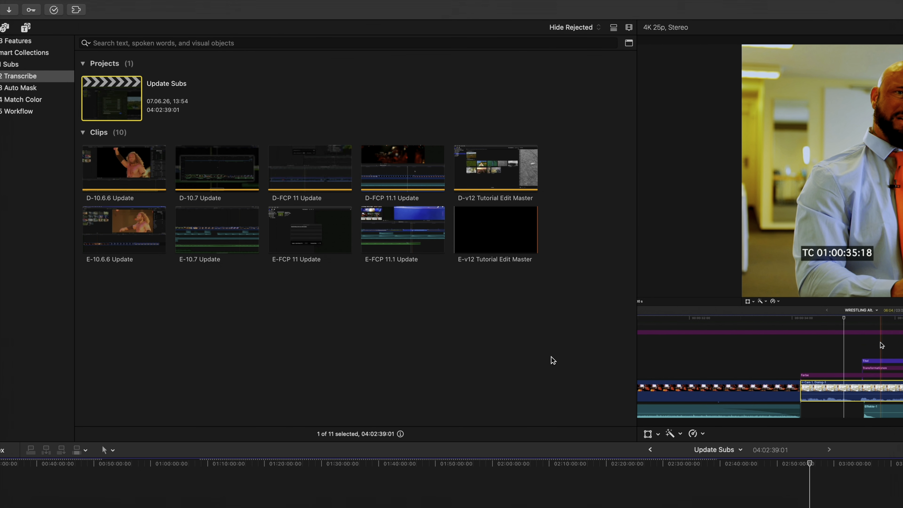
{"action": "left_click_drag", "start_coordinate": [552, 167], "coordinate": [122, 175]}
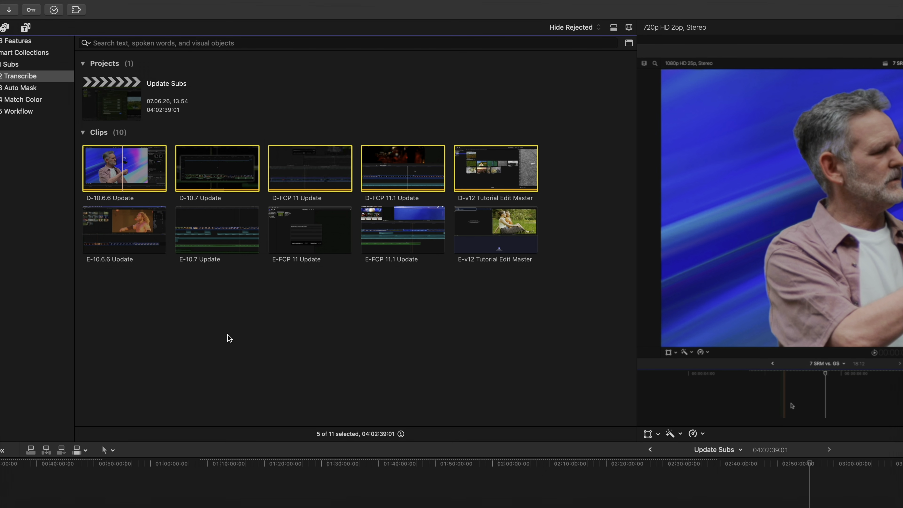
{"action": "left_click", "coordinate": [238, 330]}
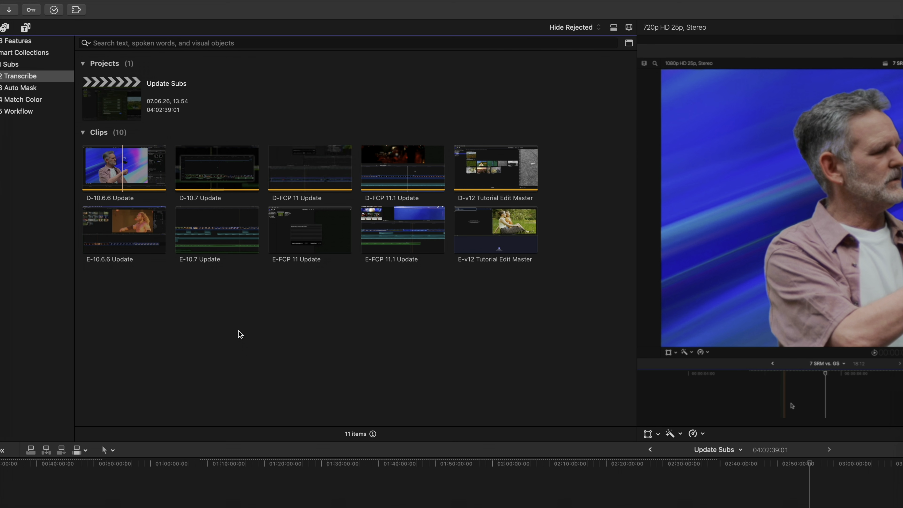
Open the ScriptStar extension and load the 02 Transcribe event into it, choosing 12.3 Features as its library
{"action": "left_click", "coordinate": [76, 10]}
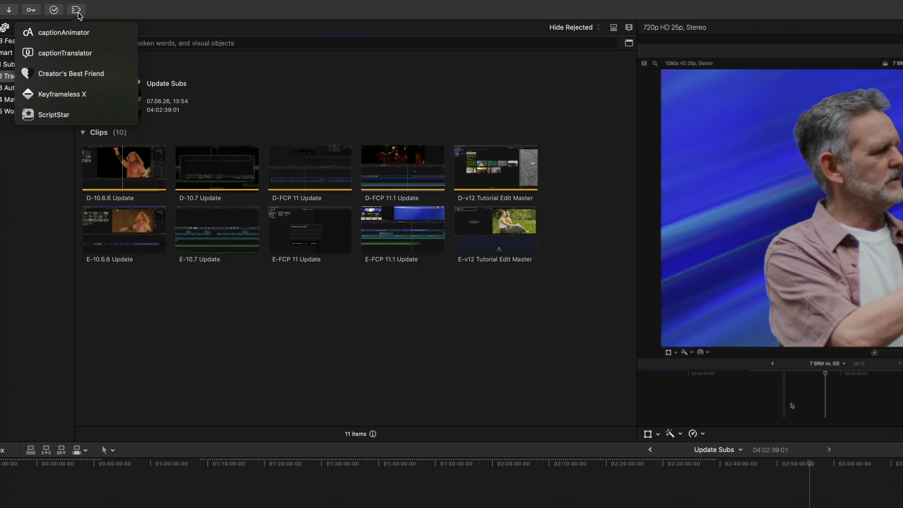
{"action": "left_click", "coordinate": [61, 114]}
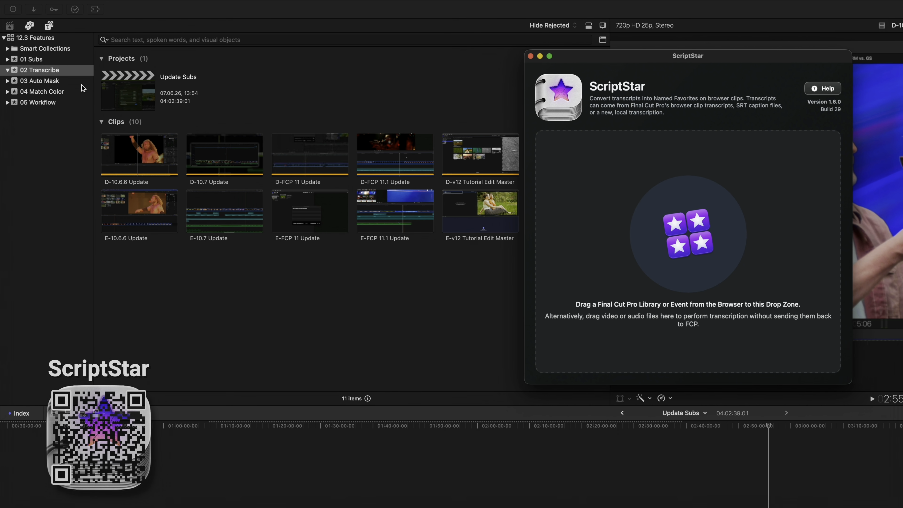
{"action": "left_click_drag", "start_coordinate": [53, 70], "coordinate": [638, 216]}
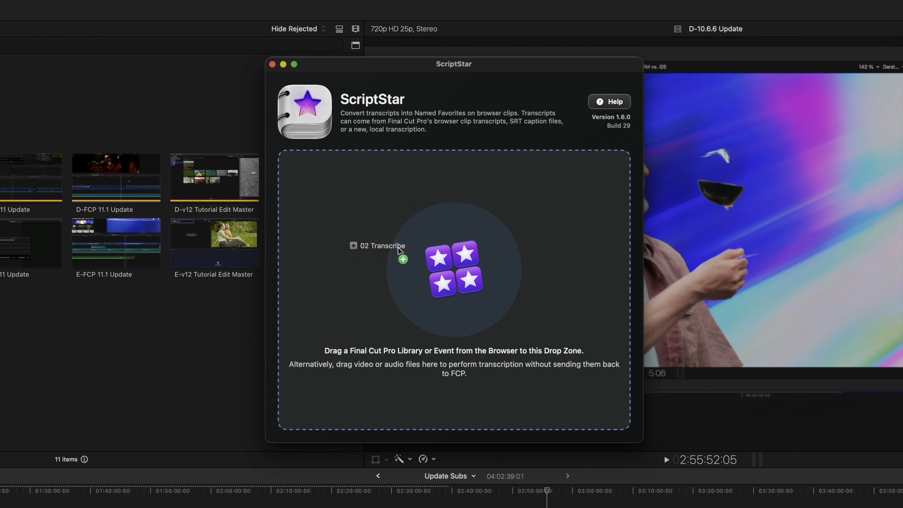
{"action": "left_click_drag", "start_coordinate": [399, 250], "coordinate": [400, 251]}
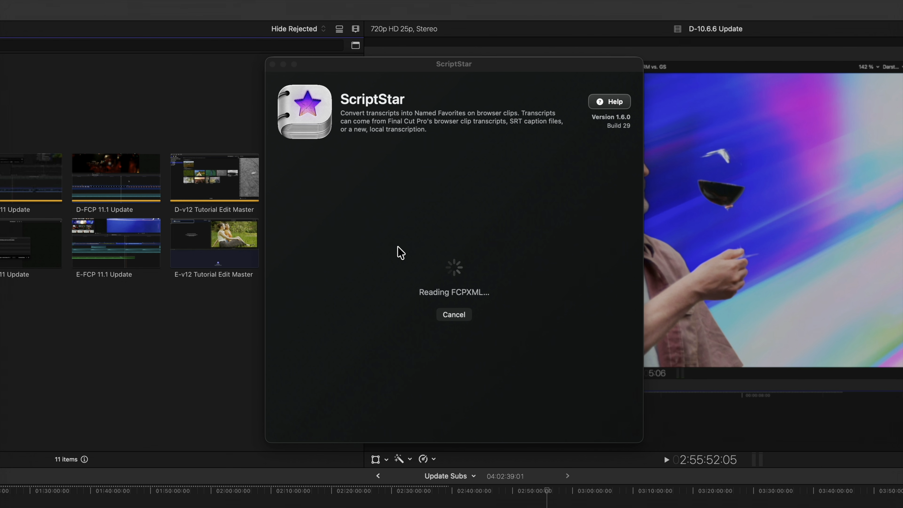
{"action": "double_click", "coordinate": [361, 243]}
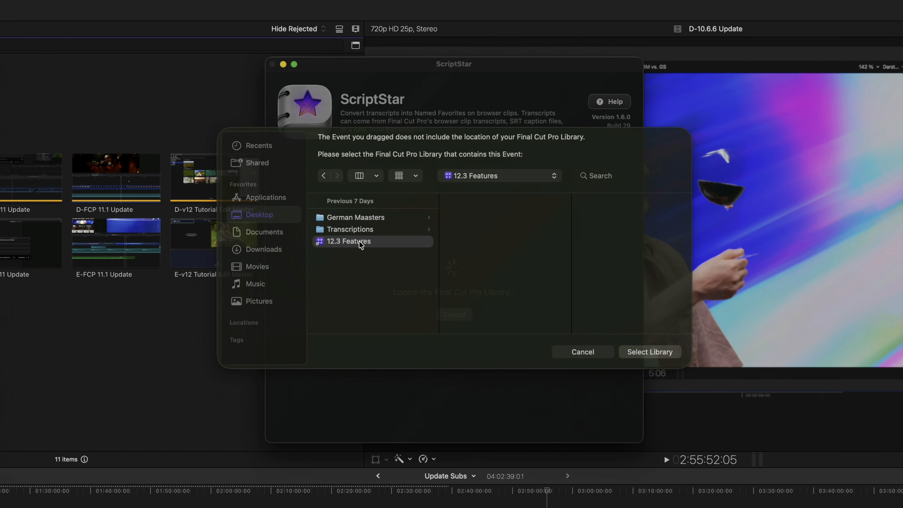
Review the FCP Transcript and SRT status of each clip in the 02 Transcribe event
{"action": "scroll", "coordinate": [469, 316], "scroll_direction": "down", "scroll_amount": 2}
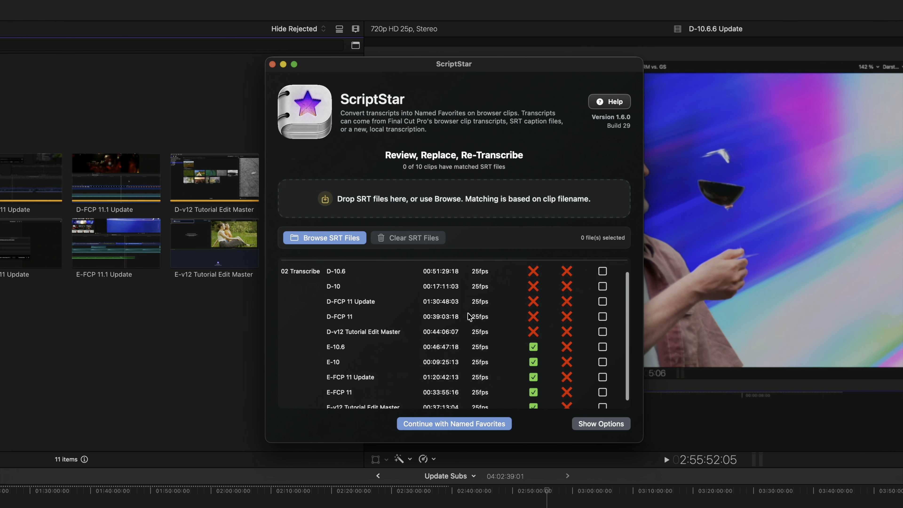
{"action": "scroll", "coordinate": [469, 316], "scroll_direction": "up", "scroll_amount": 2}
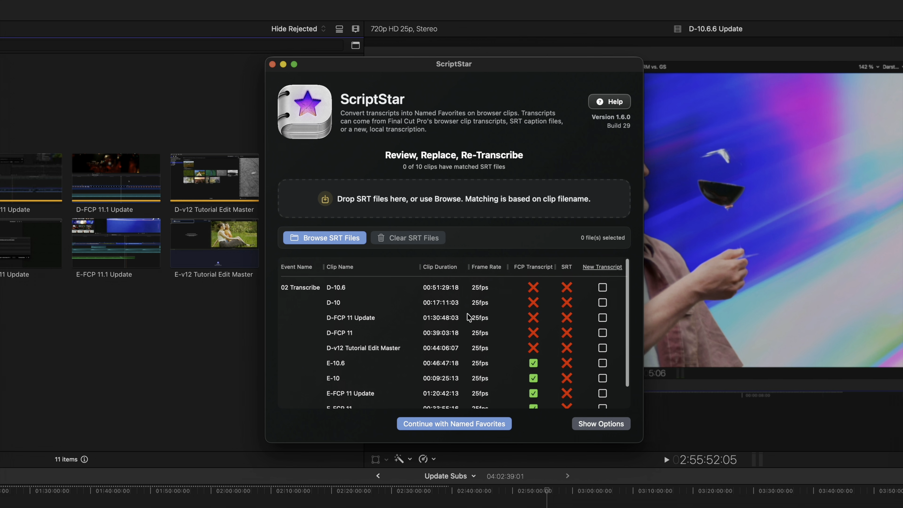
{"action": "scroll", "coordinate": [469, 317], "scroll_direction": "down", "scroll_amount": 2}
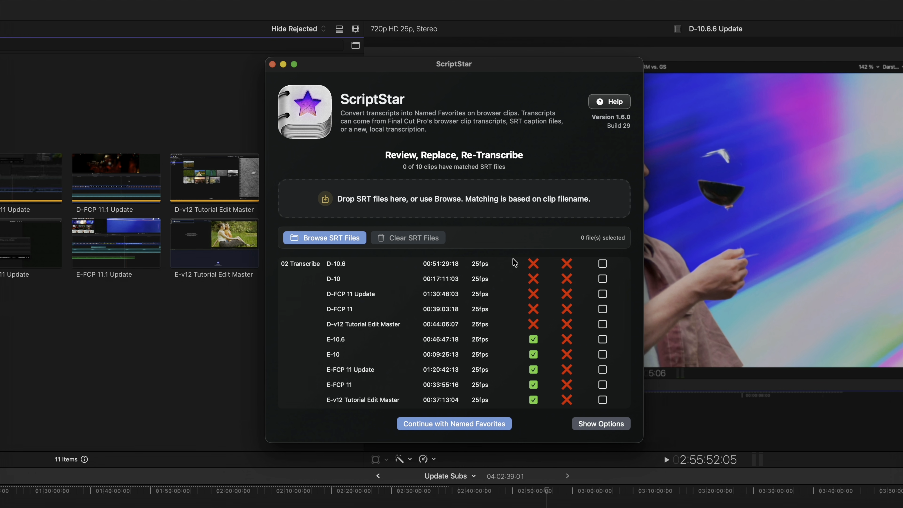
{"action": "scroll", "coordinate": [522, 339], "scroll_direction": "up", "scroll_amount": 2}
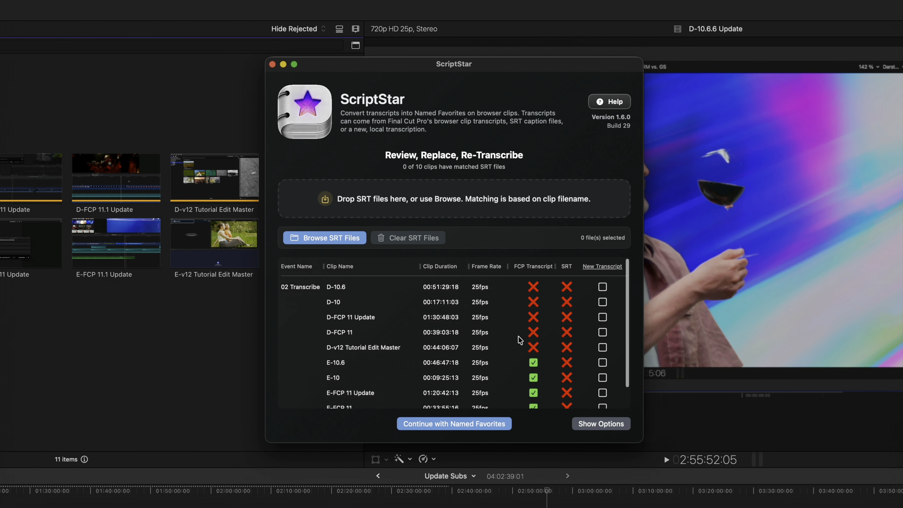
{"action": "scroll", "coordinate": [369, 323], "scroll_direction": "down", "scroll_amount": 2}
{"action": "scroll", "coordinate": [370, 323], "scroll_direction": "up", "scroll_amount": 2}
Mark the five D- clips for new transcripts, toggle the marking for all clips at once, and clear it
{"action": "left_click", "coordinate": [602, 288]}
{"action": "left_click", "coordinate": [602, 302]}
{"action": "left_click", "coordinate": [602, 317]}
{"action": "left_click", "coordinate": [602, 332]}
{"action": "left_click", "coordinate": [602, 347]}
{"action": "left_click", "coordinate": [601, 269]}
{"action": "left_click", "coordinate": [601, 269]}
{"action": "left_click", "coordinate": [600, 269]}
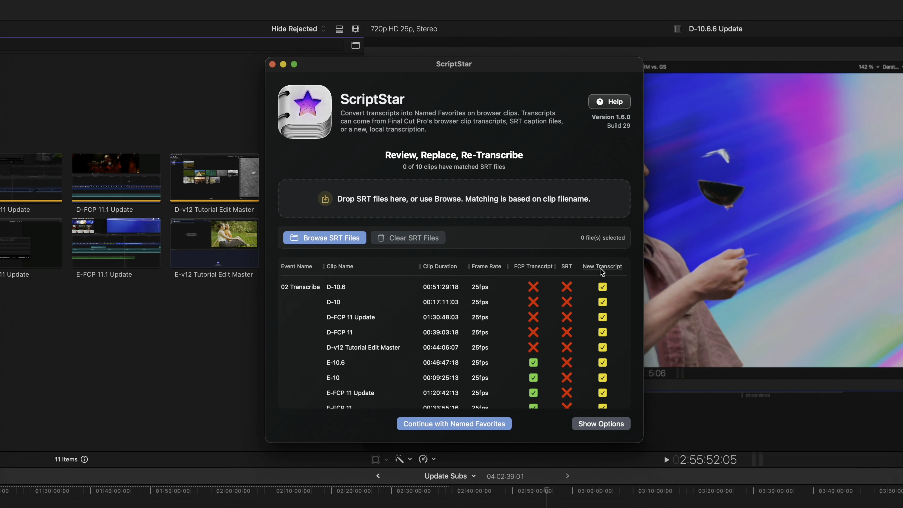
{"action": "left_click", "coordinate": [601, 269]}
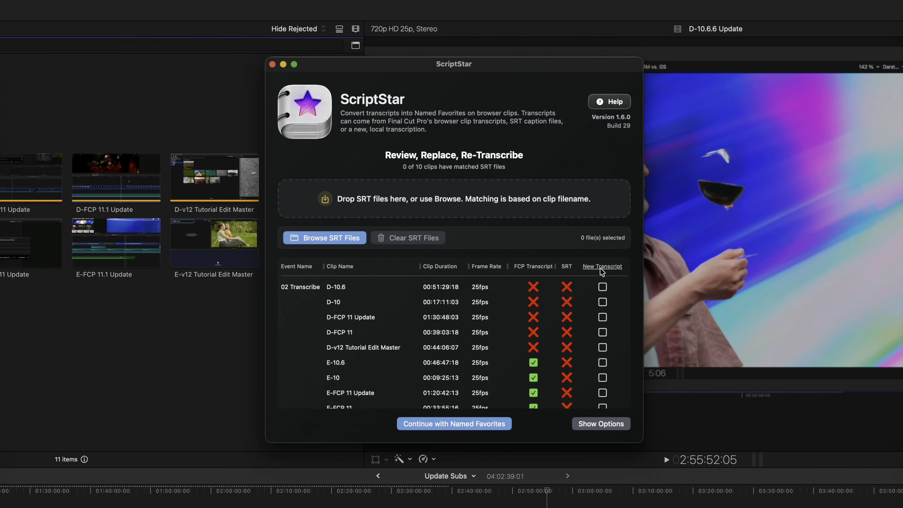
Mark only D-10.6, D-10, D-FCP 11 Update, D-FCP 11 and D-v12 Tutorial Edit Master for new transcripts
{"action": "left_click", "coordinate": [602, 287]}
{"action": "left_click", "coordinate": [602, 301]}
{"action": "left_click", "coordinate": [602, 316]}
{"action": "left_click", "coordinate": [602, 332]}
{"action": "left_click", "coordinate": [601, 347]}
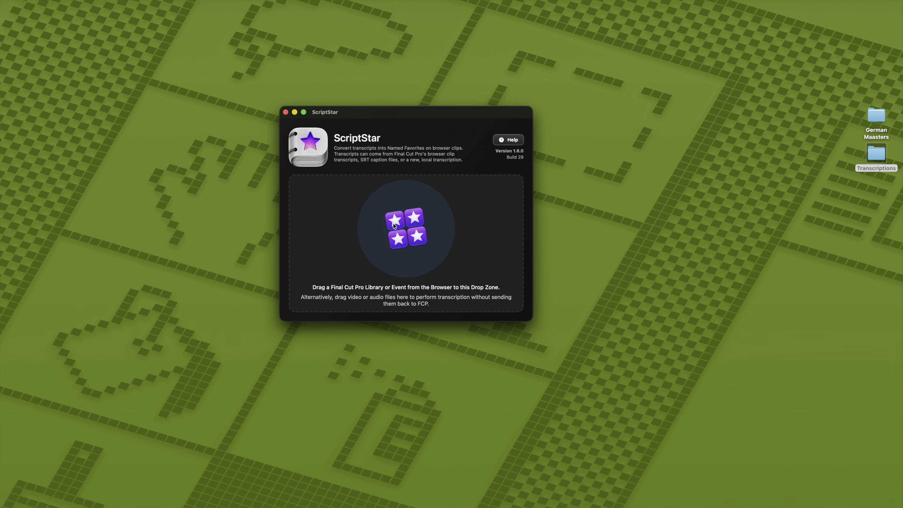
Load the five D- video files from the German Maasters desktop folder into ScriptStar for direct transcription
{"action": "left_click", "coordinate": [876, 120]}
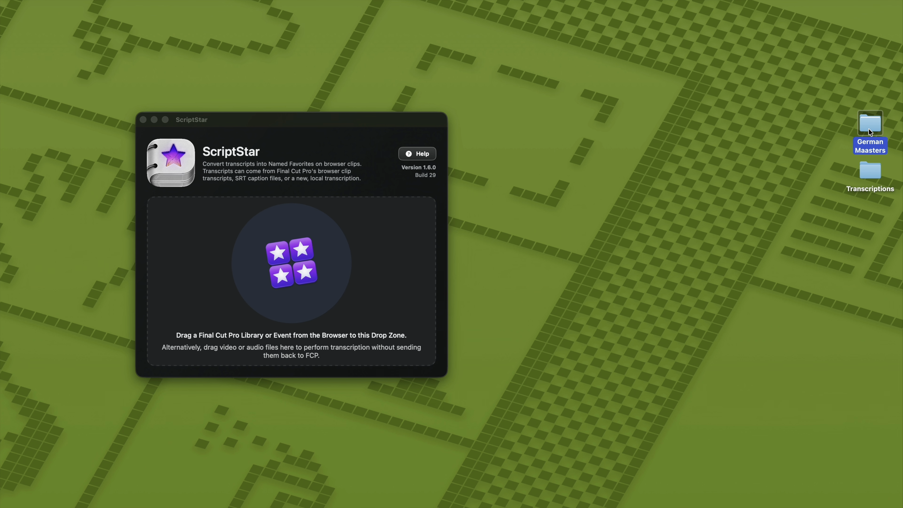
{"action": "double_click", "coordinate": [870, 132]}
{"action": "left_click_drag", "start_coordinate": [794, 248], "coordinate": [346, 236]}
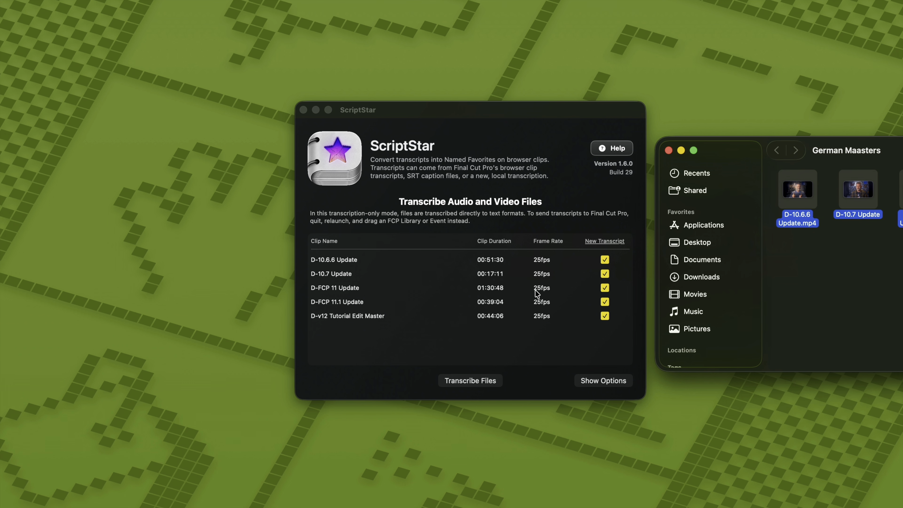
In ScriptStar's transcription options, set the maximum line length to 45 words
{"action": "left_click", "coordinate": [596, 381]}
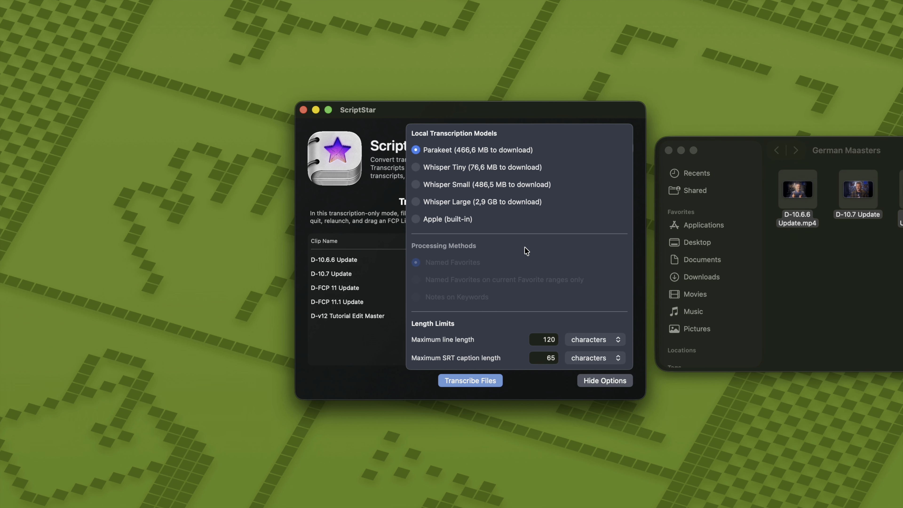
{"action": "left_click", "coordinate": [578, 340]}
{"action": "left_click", "coordinate": [583, 353]}
{"action": "left_click", "coordinate": [538, 339]}
{"action": "type", "text": "45"}
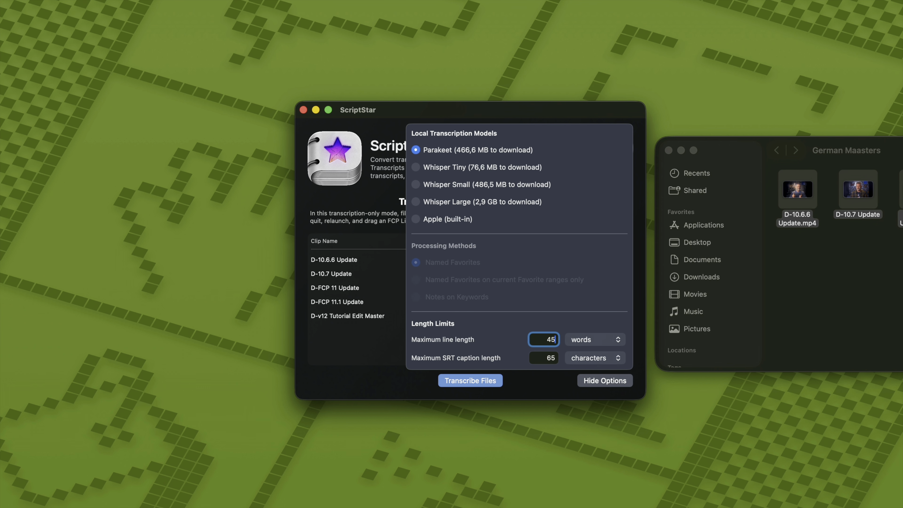
Close the transcription options and transcribe the five loaded D- video files locally
{"action": "left_click", "coordinate": [591, 380]}
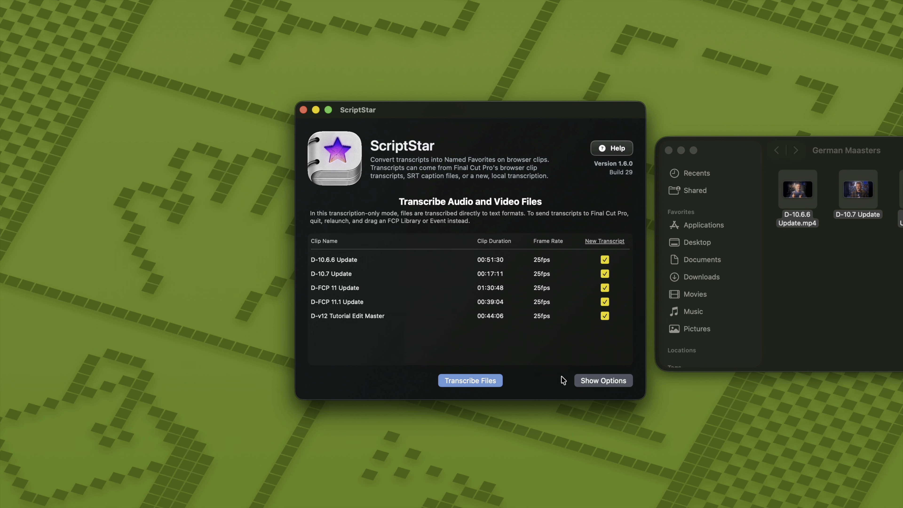
{"action": "left_click", "coordinate": [497, 379]}
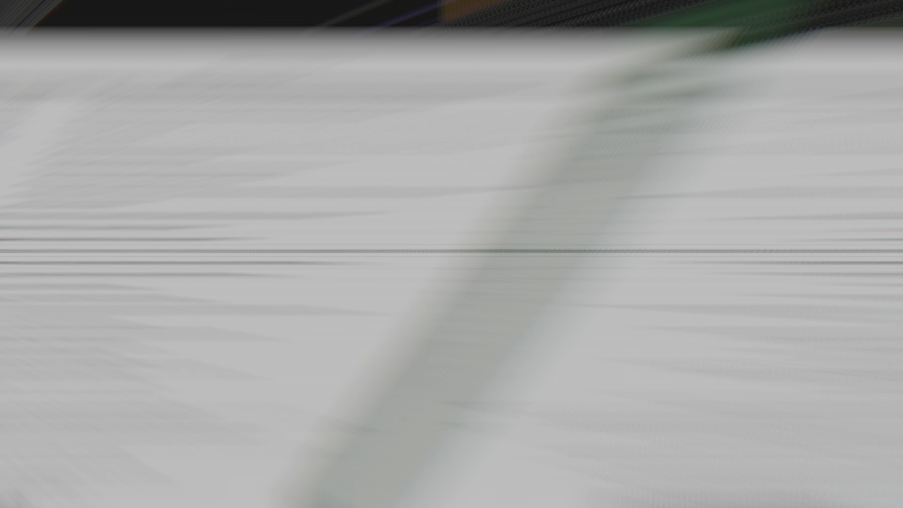
Review the timecodes and speech rows of the exported E-v12 Tutorial Edit Master transcript in its document and PDF versions
{"action": "scroll", "coordinate": [865, 142], "scroll_direction": "down", "scroll_amount": 10}
{"action": "scroll", "coordinate": [867, 165], "scroll_direction": "down", "scroll_amount": 5}
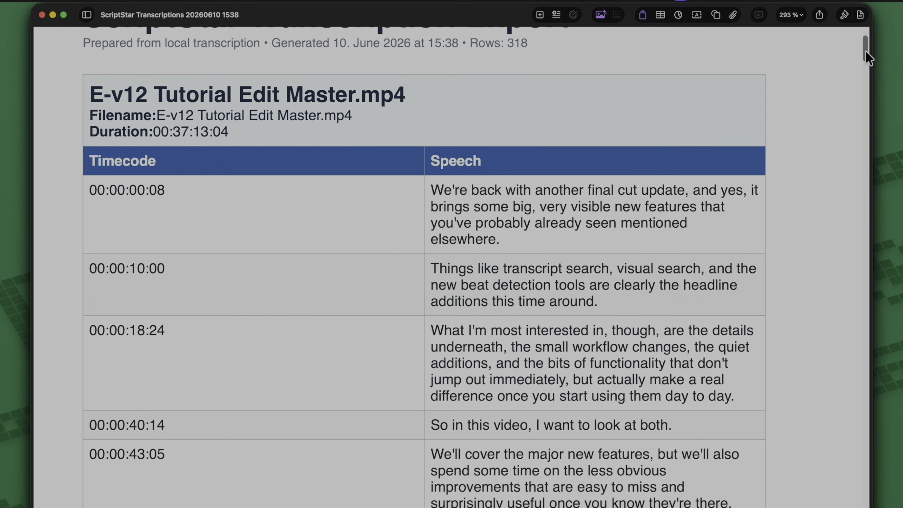
{"action": "scroll", "coordinate": [866, 65], "scroll_direction": "down", "scroll_amount": 6}
{"action": "scroll", "coordinate": [866, 66], "scroll_direction": "down", "scroll_amount": 10}
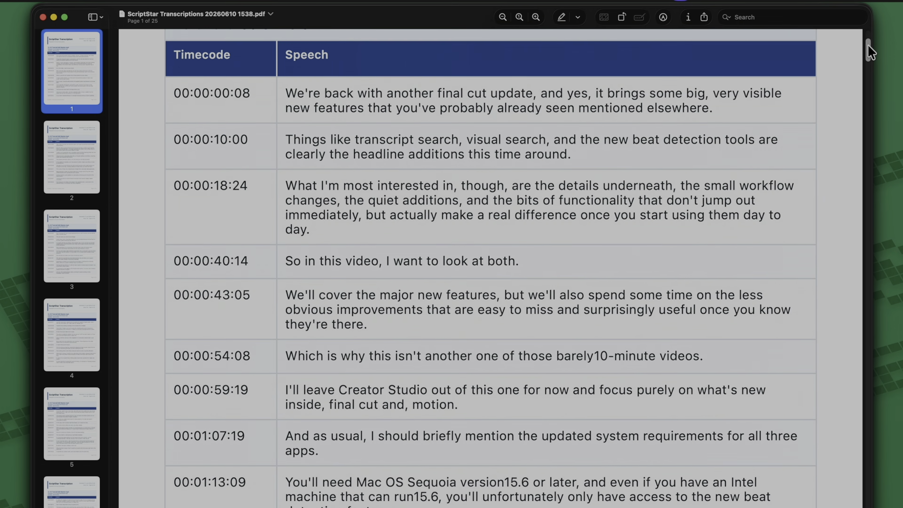
{"action": "left_click_drag", "start_coordinate": [869, 52], "coordinate": [870, 87]}
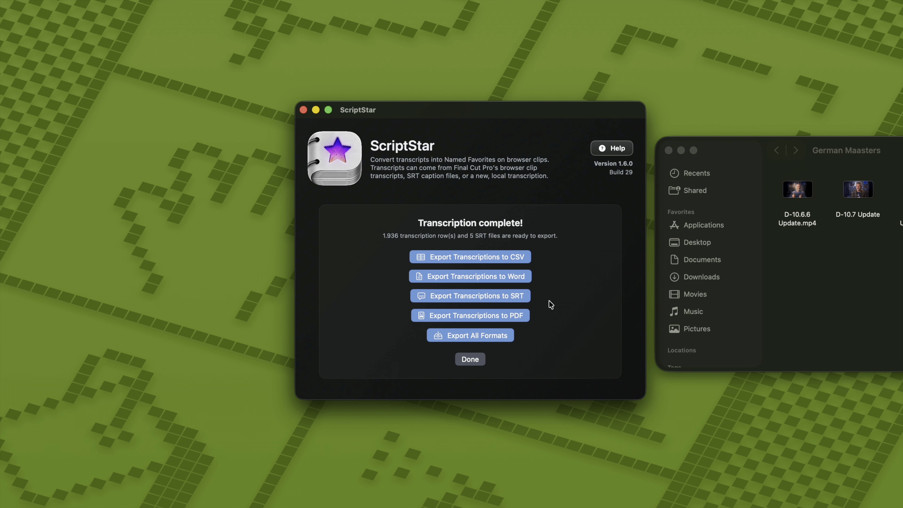
Export the transcriptions as SRT files to the Transcriptions folder on the desktop and open that folder
{"action": "left_click", "coordinate": [510, 297]}
{"action": "left_click", "coordinate": [375, 214]}
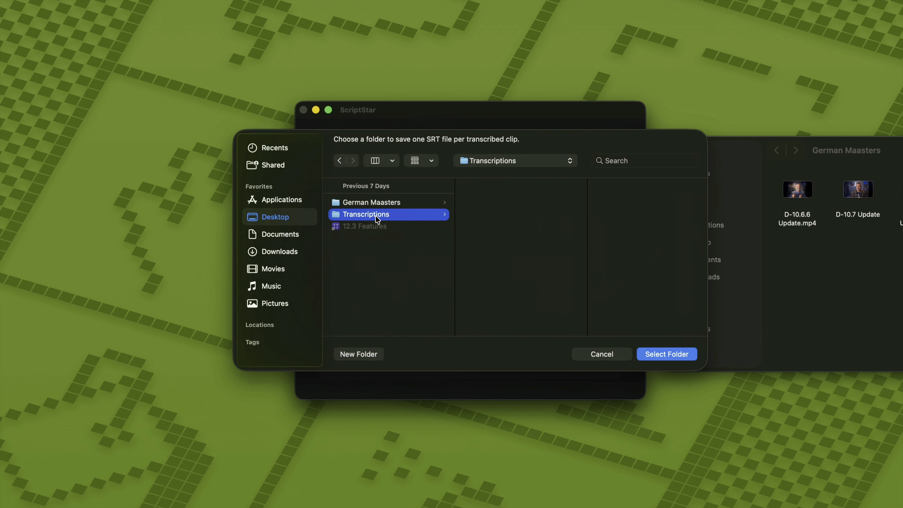
{"action": "left_click", "coordinate": [661, 353]}
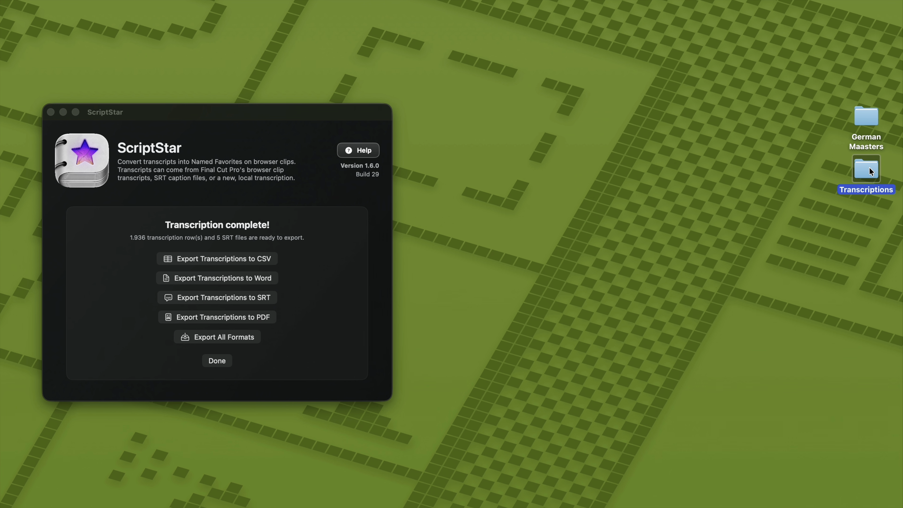
{"action": "double_click", "coordinate": [866, 165]}
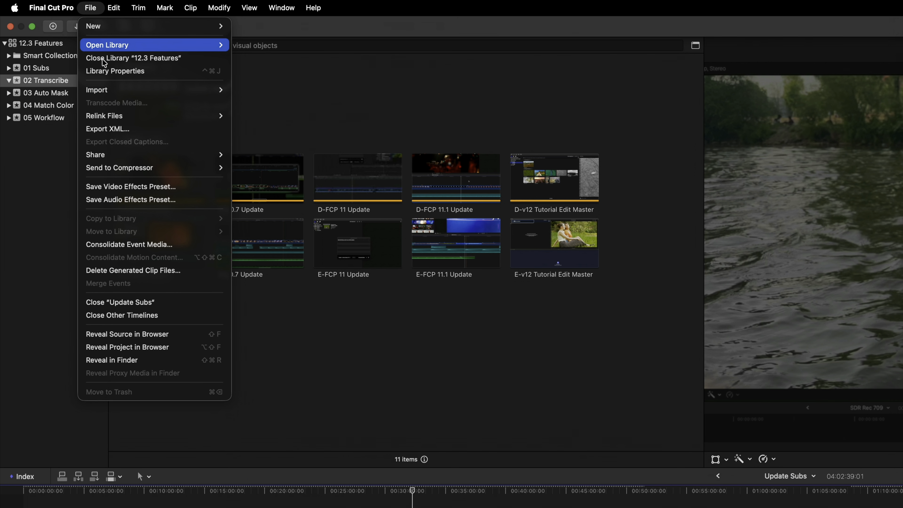
Import closed captions into Final Cut Pro and duplicate all captions above the D-10.6.6 Update clip to subtitles
{"action": "mouse_move", "coordinate": [210, 96]}
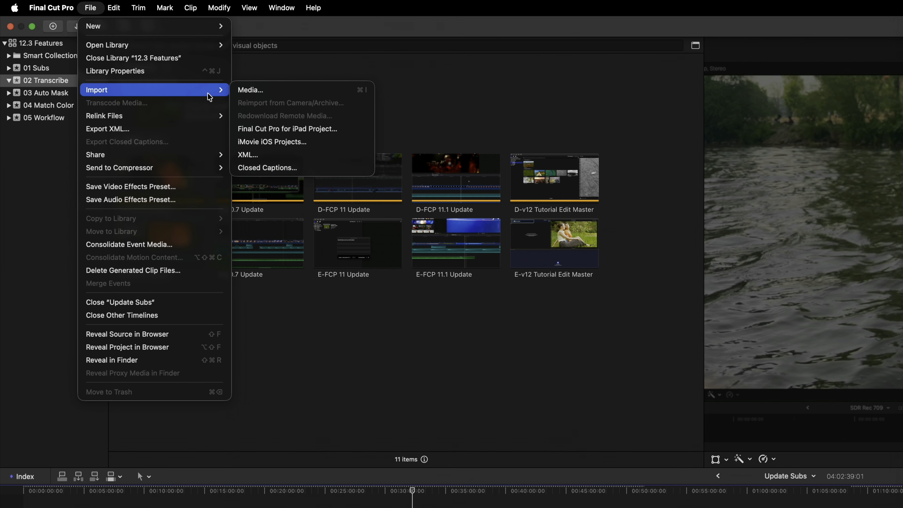
{"action": "left_click", "coordinate": [267, 167]}
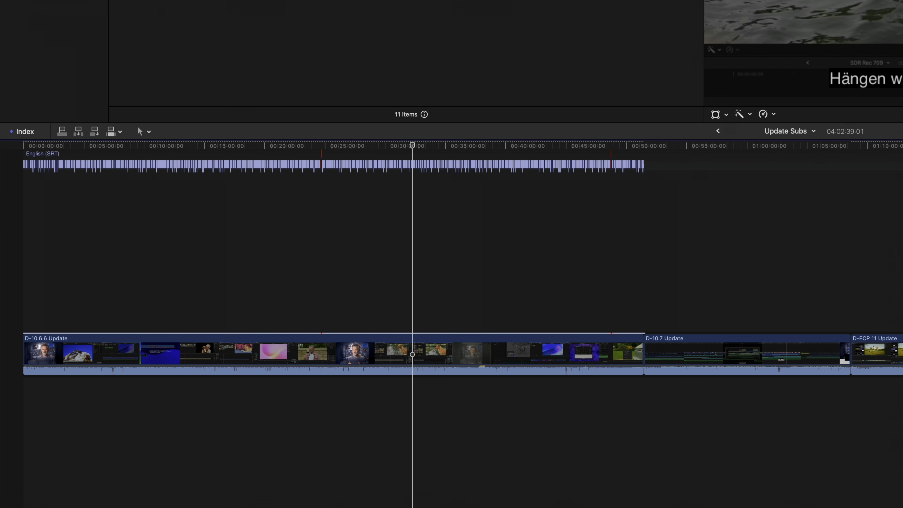
{"action": "left_click_drag", "start_coordinate": [654, 184], "coordinate": [10, 161]}
{"action": "right_click", "coordinate": [360, 164]}
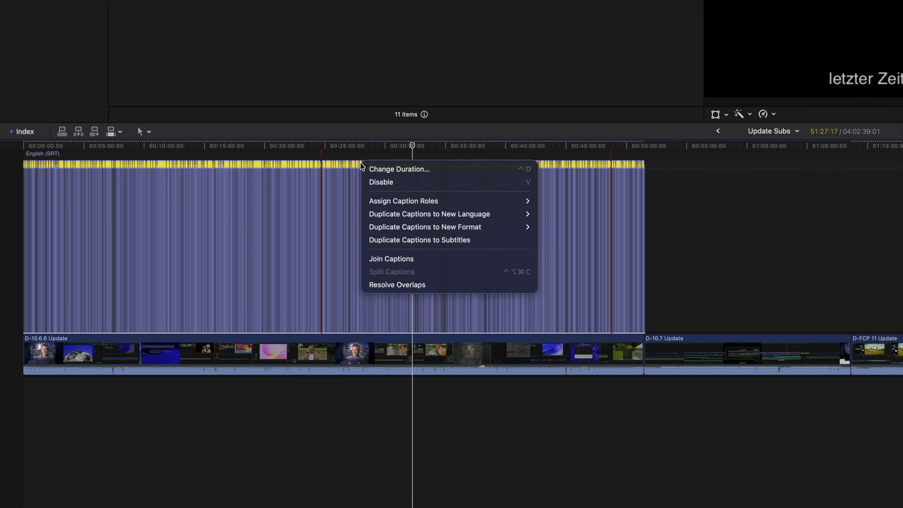
{"action": "left_click", "coordinate": [480, 241]}
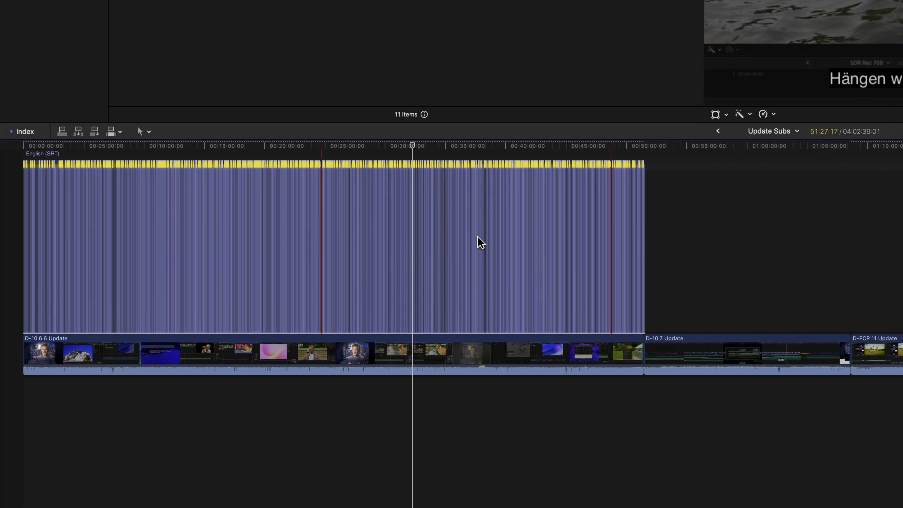
{"action": "left_click", "coordinate": [470, 242]}
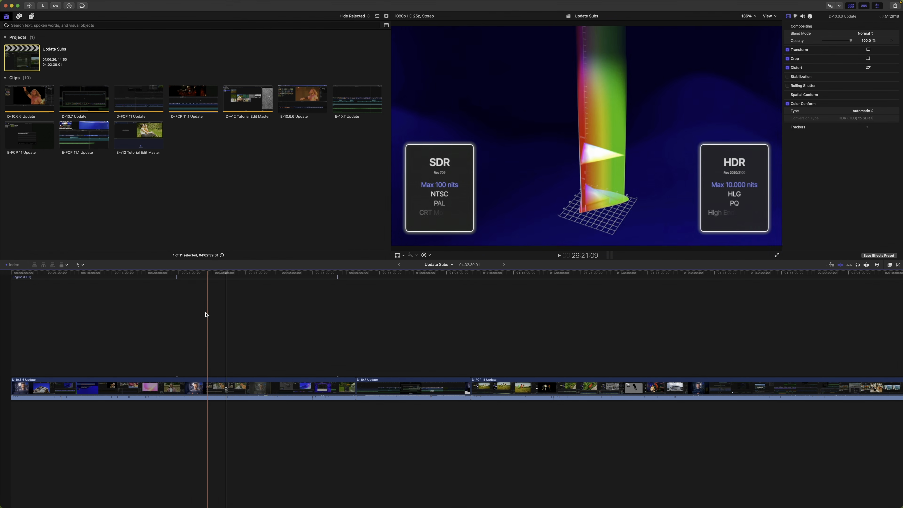
{"action": "left_click", "coordinate": [184, 312]}
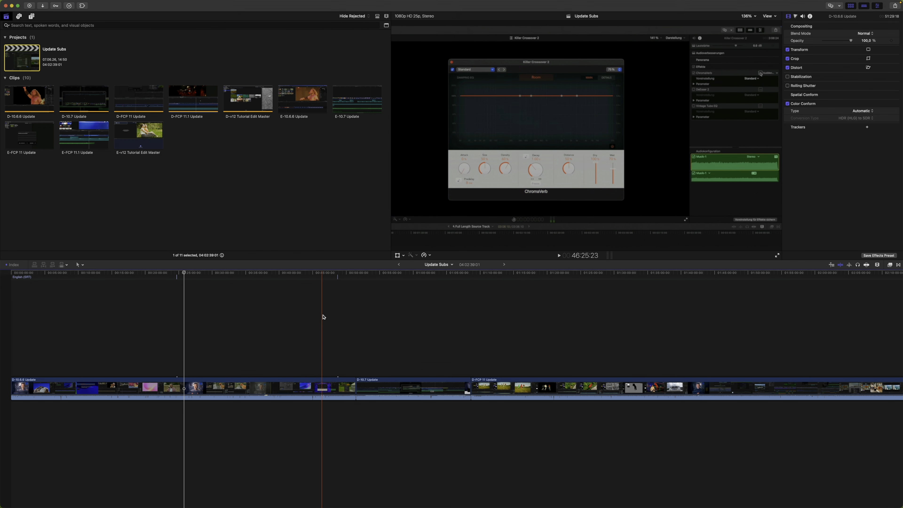
{"action": "left_click", "coordinate": [323, 317]}
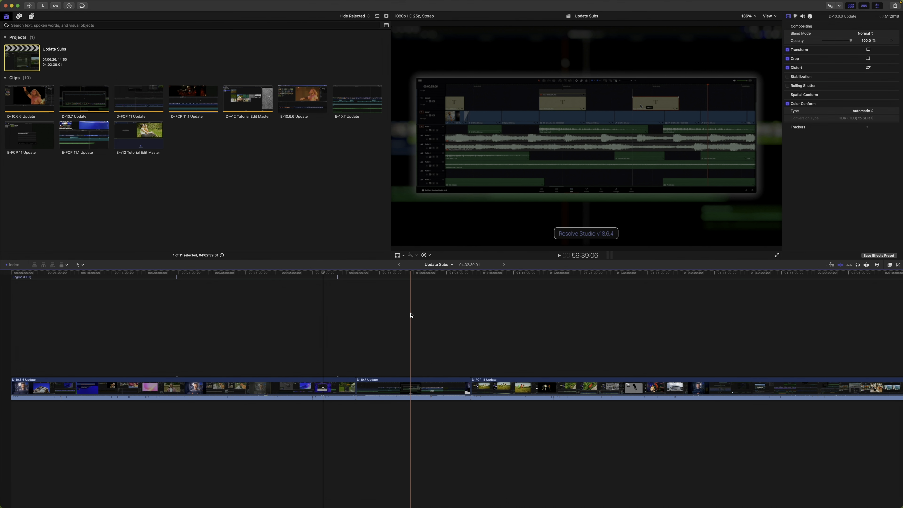
{"action": "left_click", "coordinate": [410, 316]}
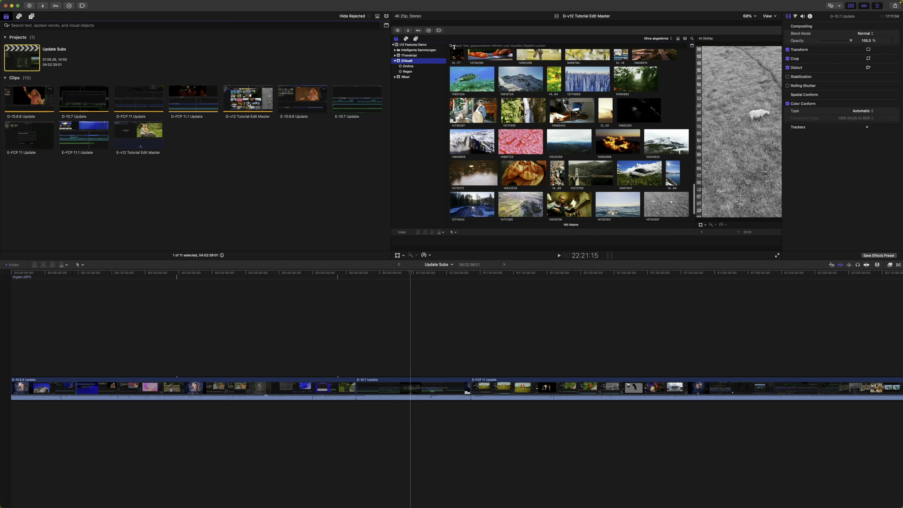
{"action": "left_click", "coordinate": [249, 105]}
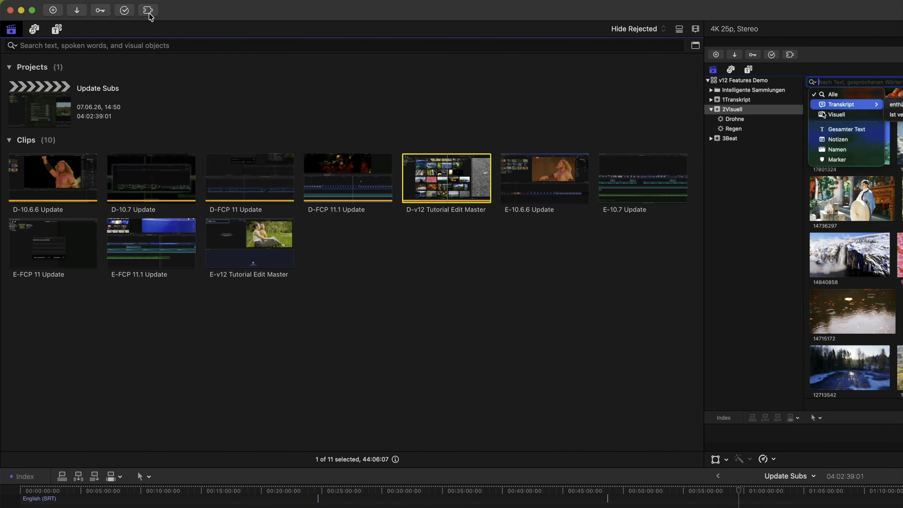
Launch the Keyframeless X extension and load the Update Subs project into it
{"action": "left_click", "coordinate": [149, 12]}
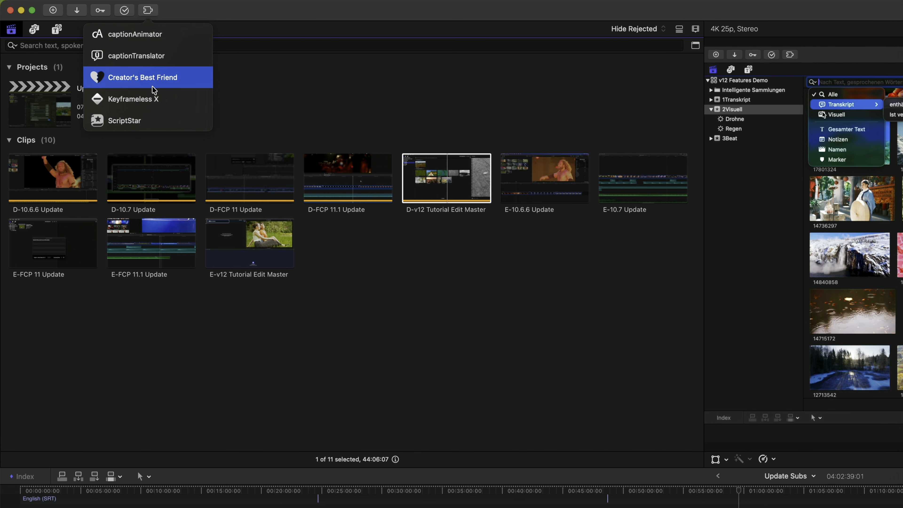
{"action": "left_click", "coordinate": [184, 105]}
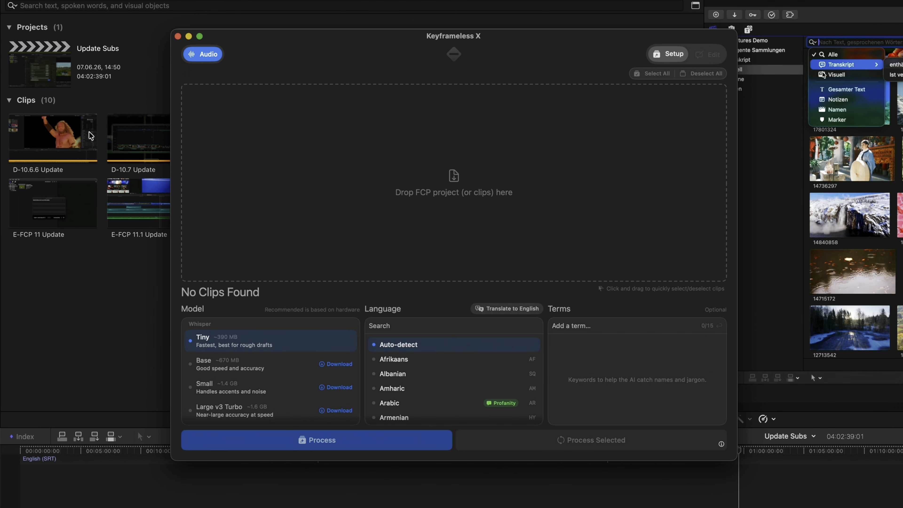
{"action": "left_click", "coordinate": [90, 135]}
{"action": "left_click", "coordinate": [128, 133]}
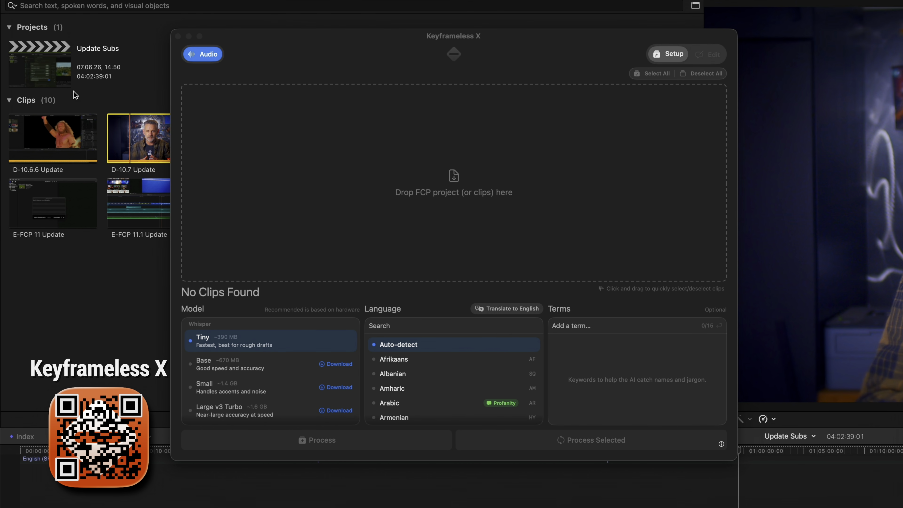
{"action": "left_click", "coordinate": [59, 135]}
{"action": "mouse_move", "coordinate": [70, 134]}
{"action": "left_mouse_down"}
{"action": "mouse_move", "coordinate": [246, 149]}
{"action": "mouse_move", "coordinate": [76, 135]}
{"action": "left_mouse_up"}
{"action": "left_click", "coordinate": [52, 62]}
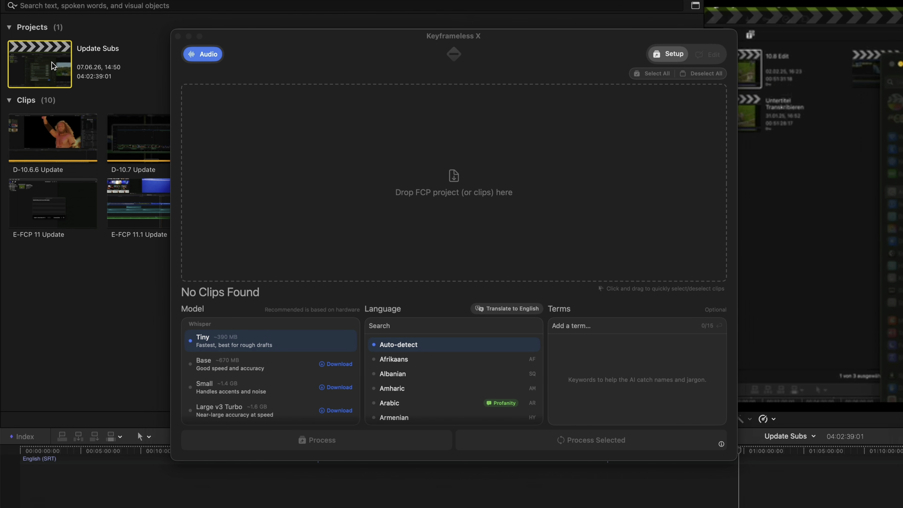
{"action": "left_click_drag", "start_coordinate": [52, 66], "coordinate": [339, 154]}
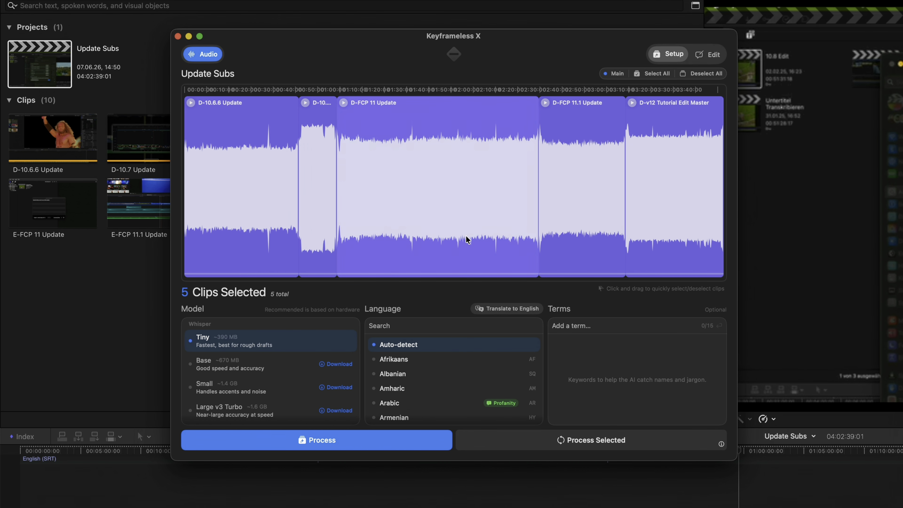
Limit the clips for processing to D-10.6.6 Update and D-10.7 Update by deselecting the other three
{"action": "left_click", "coordinate": [575, 239]}
{"action": "left_click", "coordinate": [466, 237]}
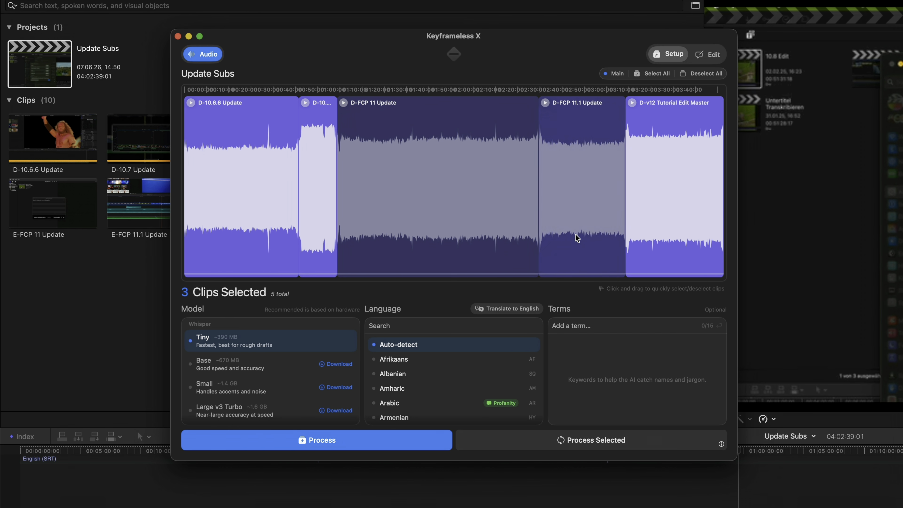
{"action": "left_click", "coordinate": [302, 224]}
{"action": "left_click", "coordinate": [277, 221]}
{"action": "left_click", "coordinate": [277, 221]}
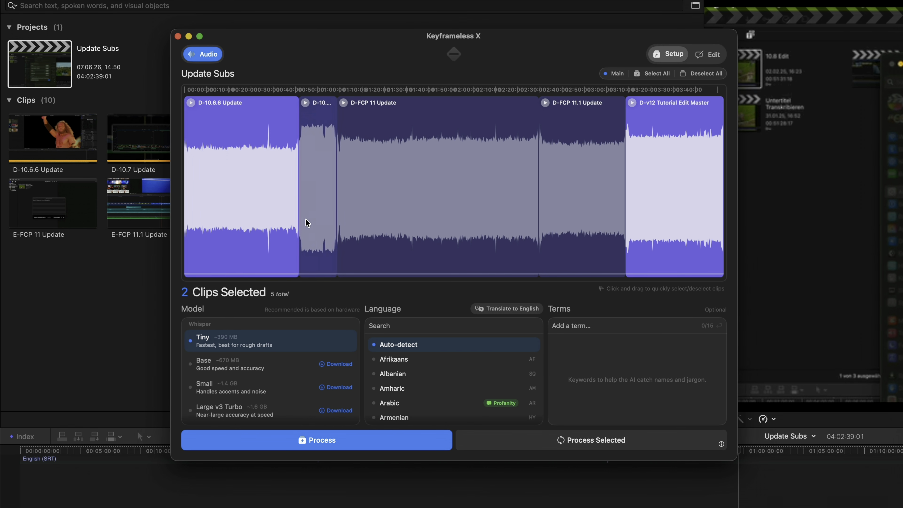
{"action": "left_click", "coordinate": [309, 220]}
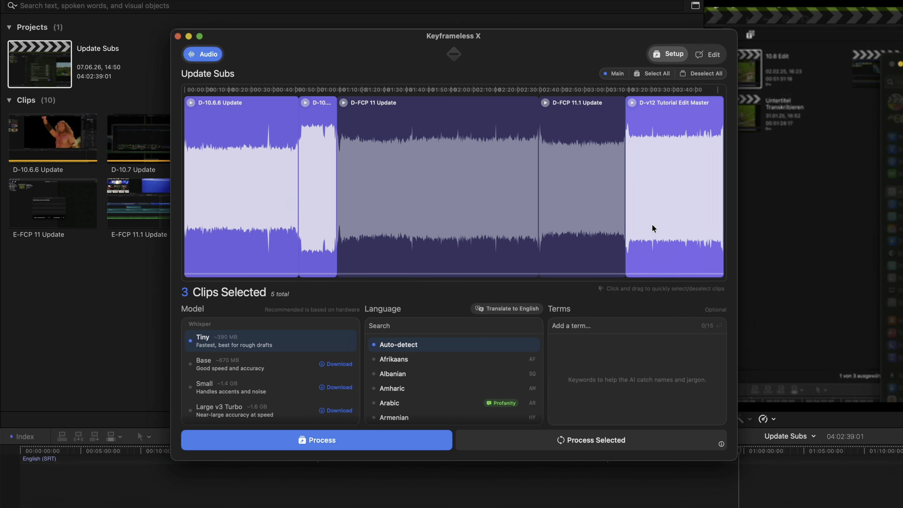
{"action": "left_click", "coordinate": [652, 224]}
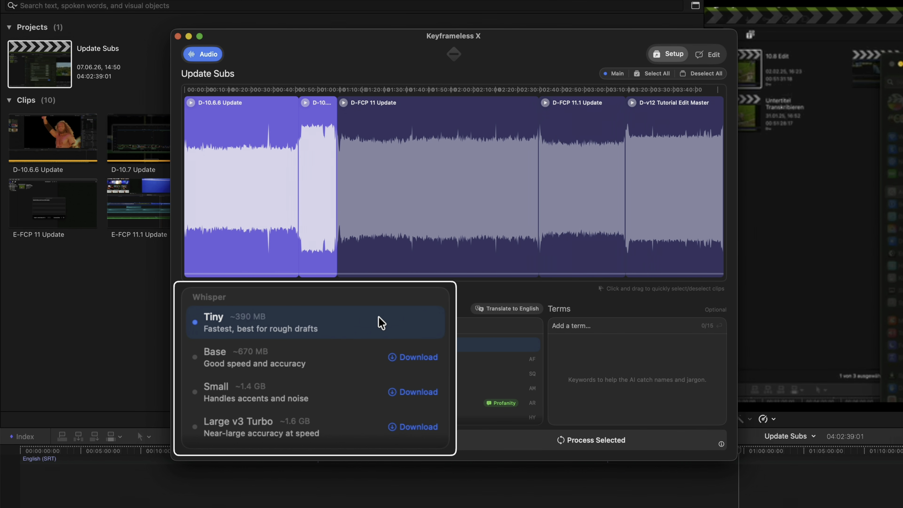
Process the selected clips with the language set to German and the Parakeet 0.6B v3 model
{"action": "scroll", "coordinate": [343, 335], "scroll_direction": "down", "scroll_amount": 2}
{"action": "scroll", "coordinate": [342, 334], "scroll_direction": "up", "scroll_amount": 2}
{"action": "scroll", "coordinate": [342, 335], "scroll_direction": "down", "scroll_amount": 2}
{"action": "scroll", "coordinate": [343, 335], "scroll_direction": "down", "scroll_amount": 2}
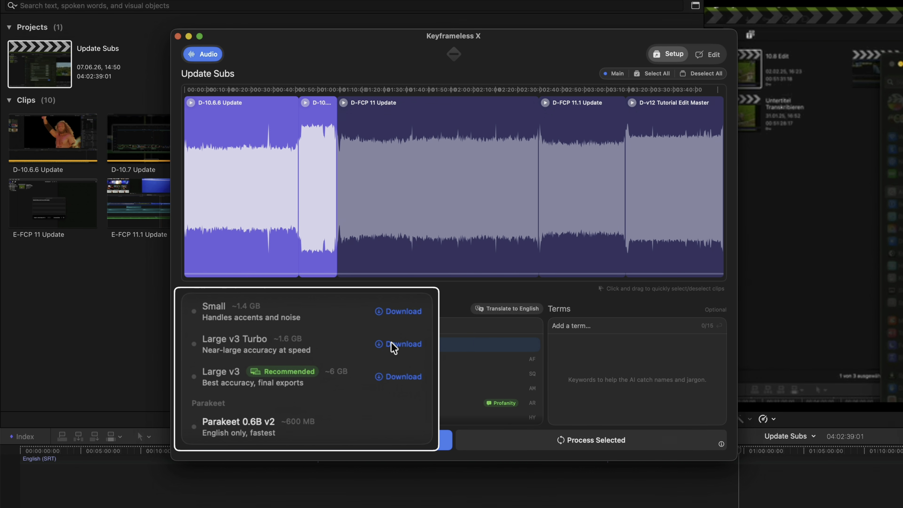
{"action": "scroll", "coordinate": [416, 371], "scroll_direction": "down", "scroll_amount": 4}
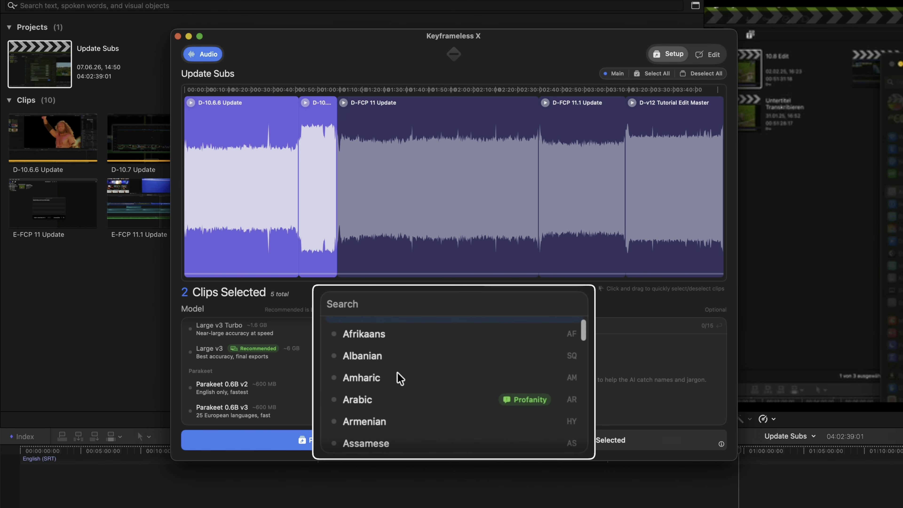
{"action": "scroll", "coordinate": [397, 371], "scroll_direction": "down", "scroll_amount": 6}
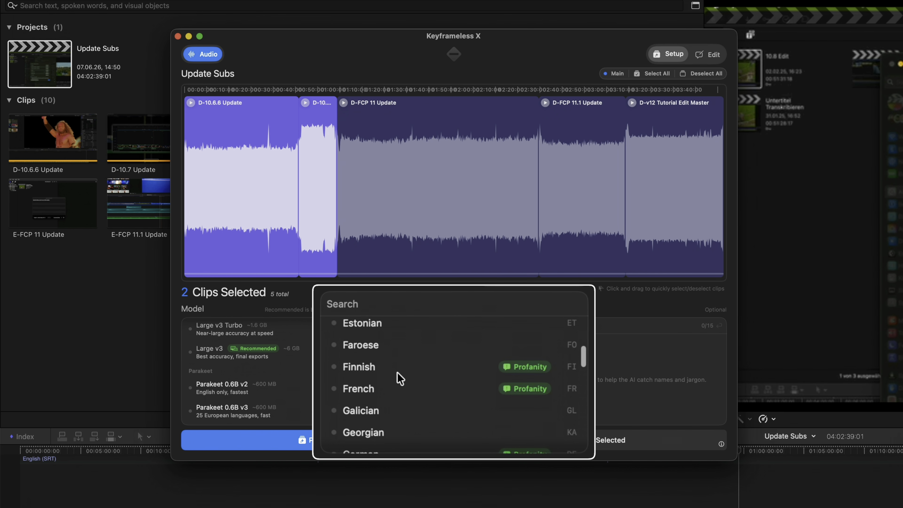
{"action": "scroll", "coordinate": [397, 391], "scroll_direction": "down", "scroll_amount": 3}
{"action": "left_click", "coordinate": [384, 378]}
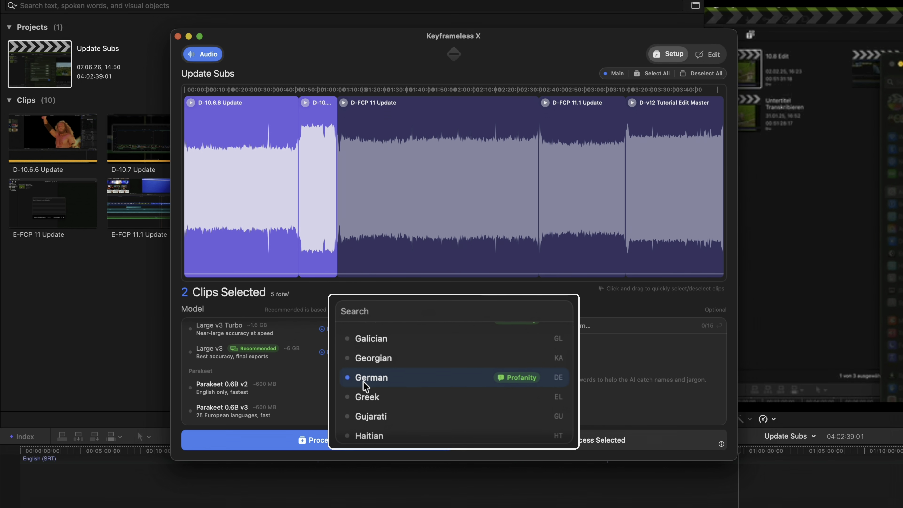
{"action": "left_click", "coordinate": [265, 414]}
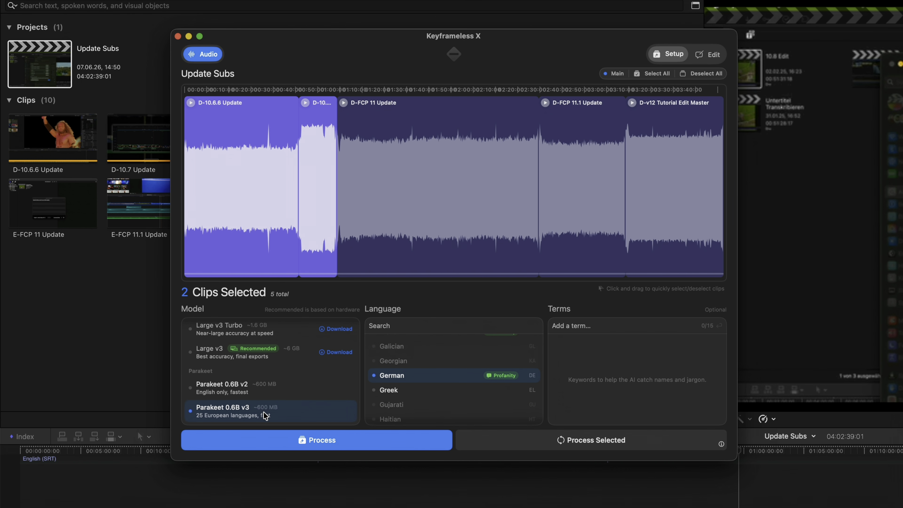
{"action": "left_click", "coordinate": [347, 439]}
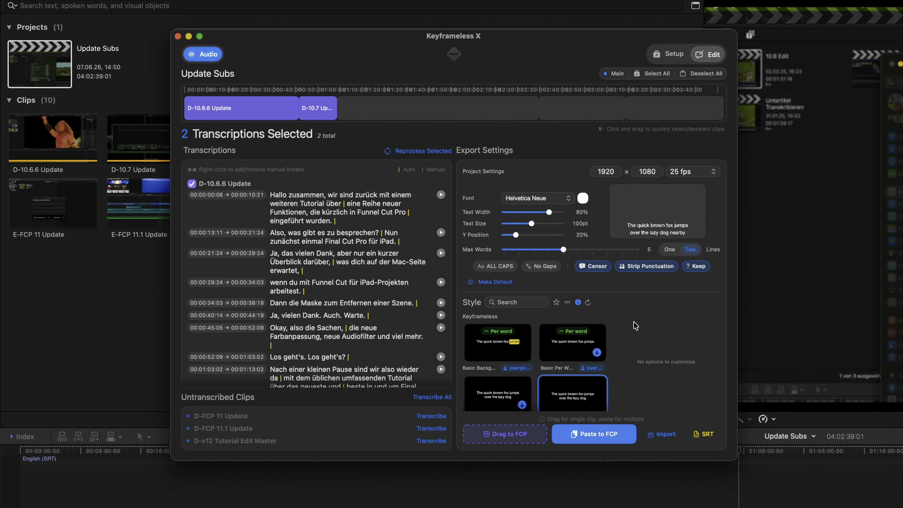
Try editing the D-10.6.6 Update transcript line at 00:02:27:18 by inserting "sdf", deleting it and retyping "auch"
{"action": "scroll", "coordinate": [355, 282], "scroll_direction": "down", "scroll_amount": 20}
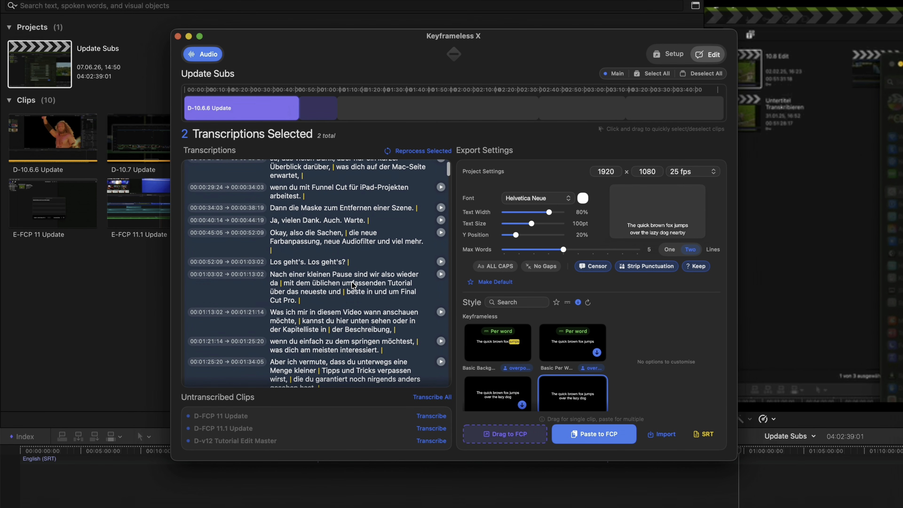
{"action": "scroll", "coordinate": [352, 283], "scroll_direction": "down", "scroll_amount": 2}
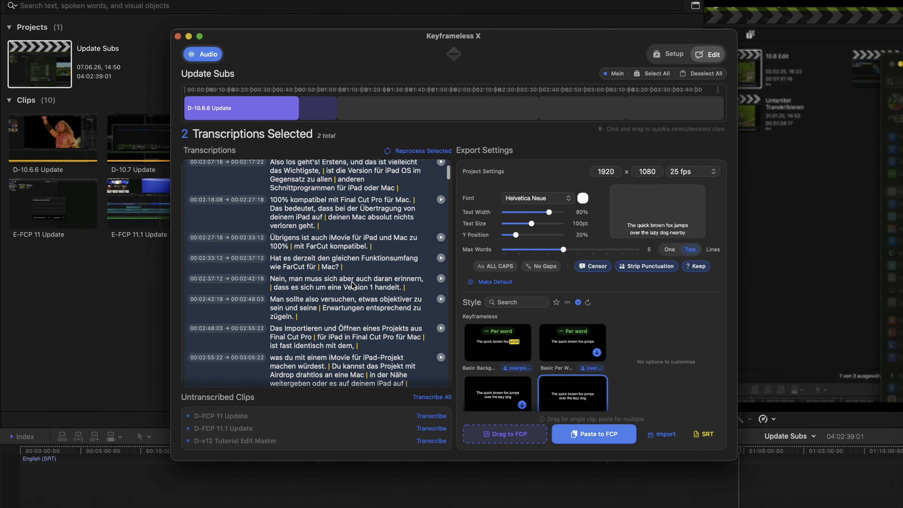
{"action": "left_click", "coordinate": [320, 234]}
{"action": "type", "text": "sdf"}
{"action": "key", "text": "BackSpace"}
{"action": "key", "text": "BackSpace"}
{"action": "key", "text": "BackSpace"}
{"action": "type", "text": "auch"}
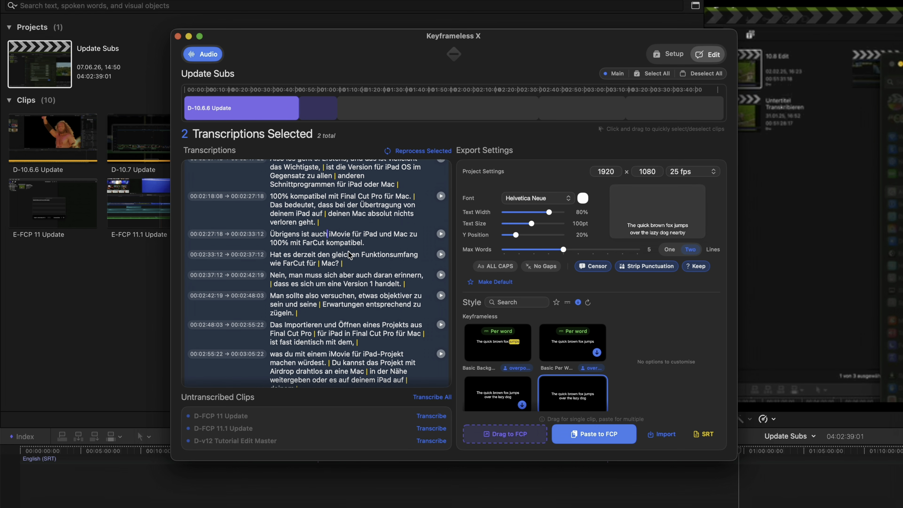
Play the transcript line at 00:02:27:18 and replace the misheard word "FarCut" in it with "Final Cut"
{"action": "left_click", "coordinate": [441, 234]}
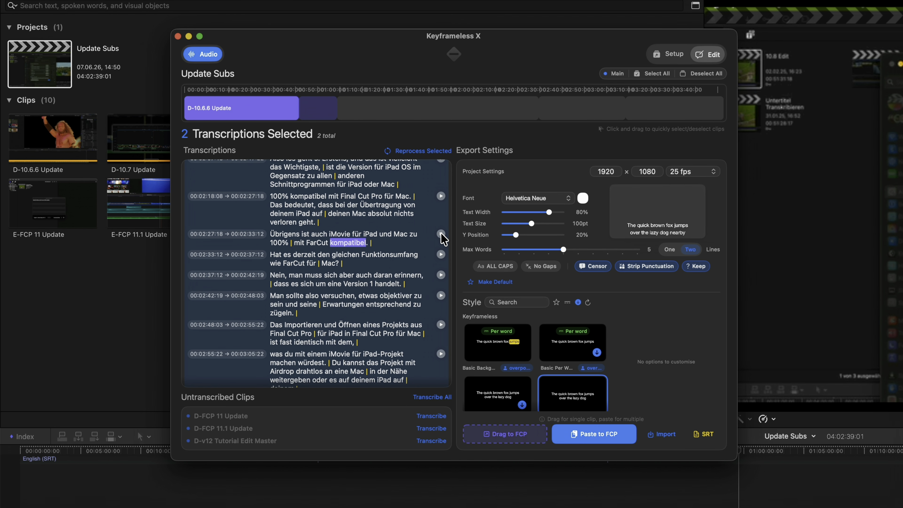
{"action": "double_click", "coordinate": [313, 242]}
{"action": "type", "text": "Final C"}
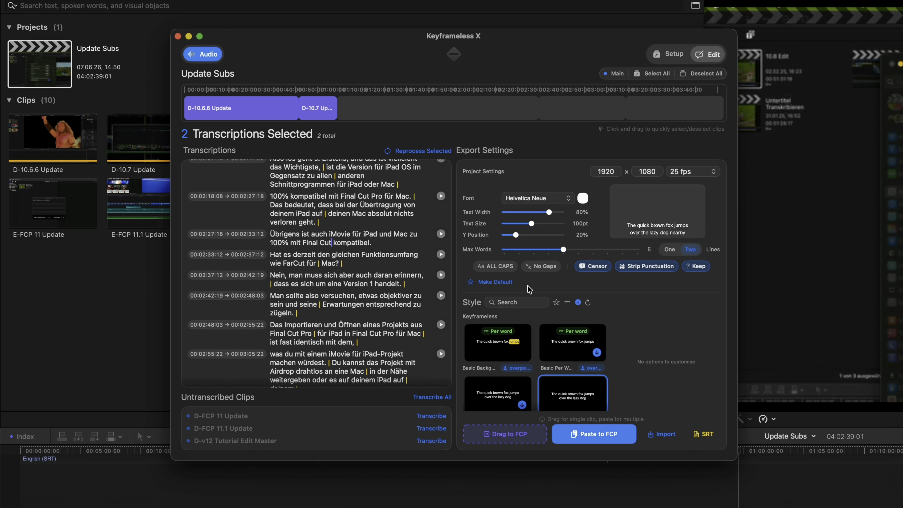
Set the caption font to Roboto Medium with a text size of 97 pt, and limit captions to one line
{"action": "left_click", "coordinate": [562, 202]}
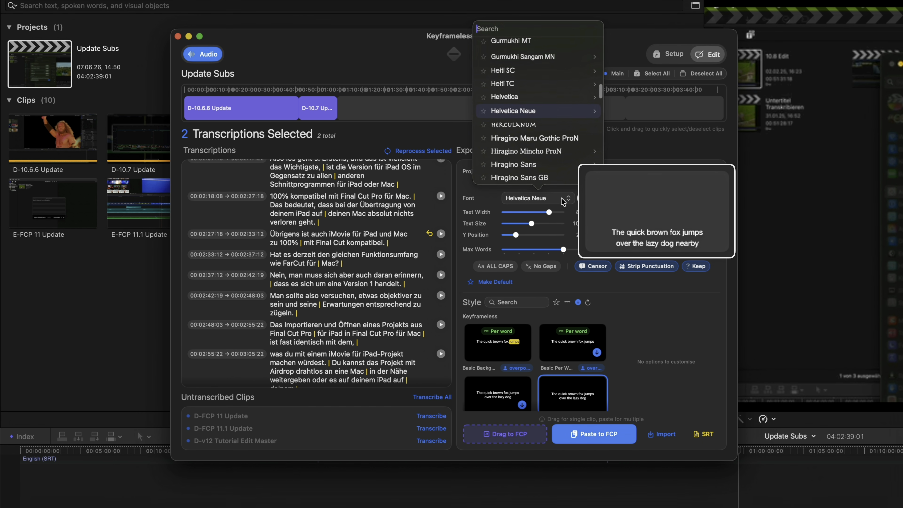
{"action": "type", "text": "robo"}
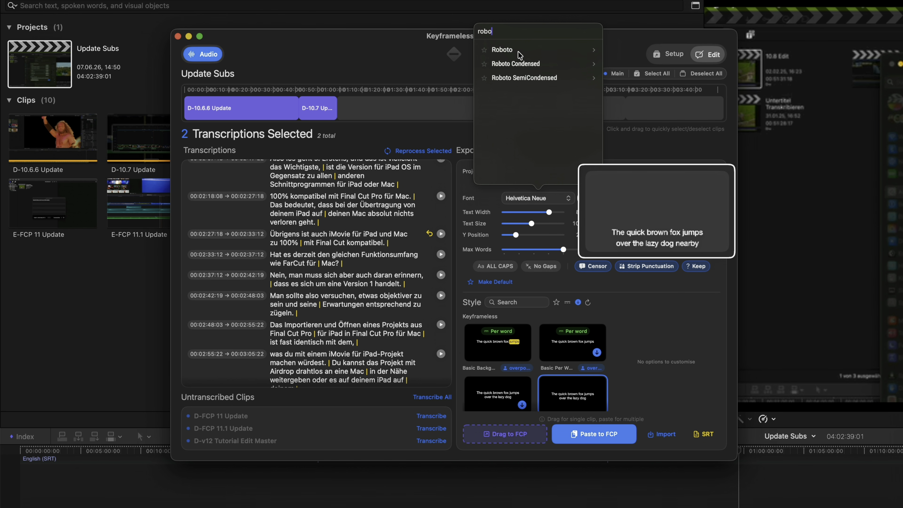
{"action": "scroll", "coordinate": [622, 79], "scroll_direction": "down", "scroll_amount": 5}
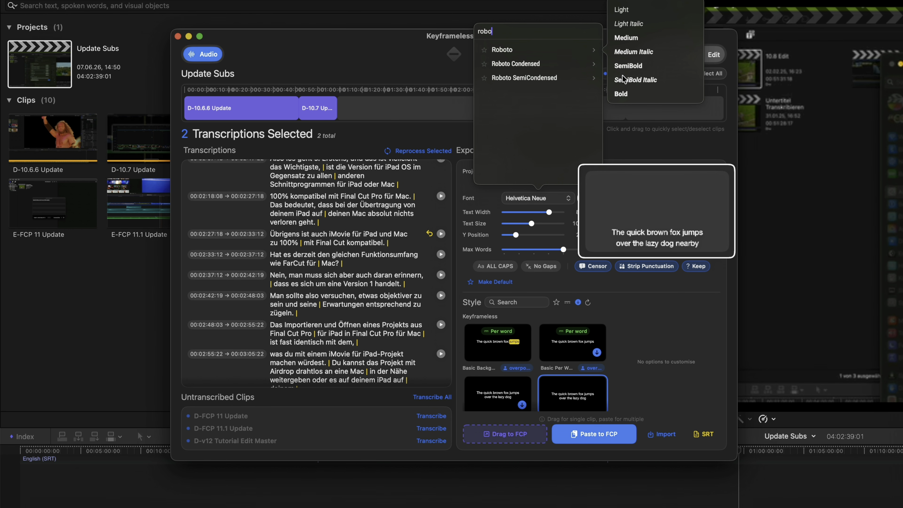
{"action": "left_click", "coordinate": [625, 39]}
{"action": "left_click_drag", "start_coordinate": [531, 225], "coordinate": [547, 250]}
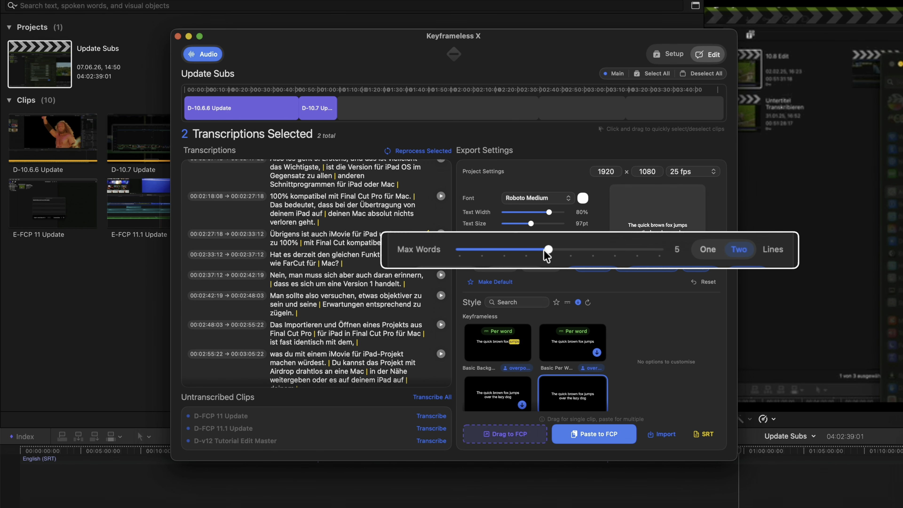
{"action": "left_click", "coordinate": [704, 253]}
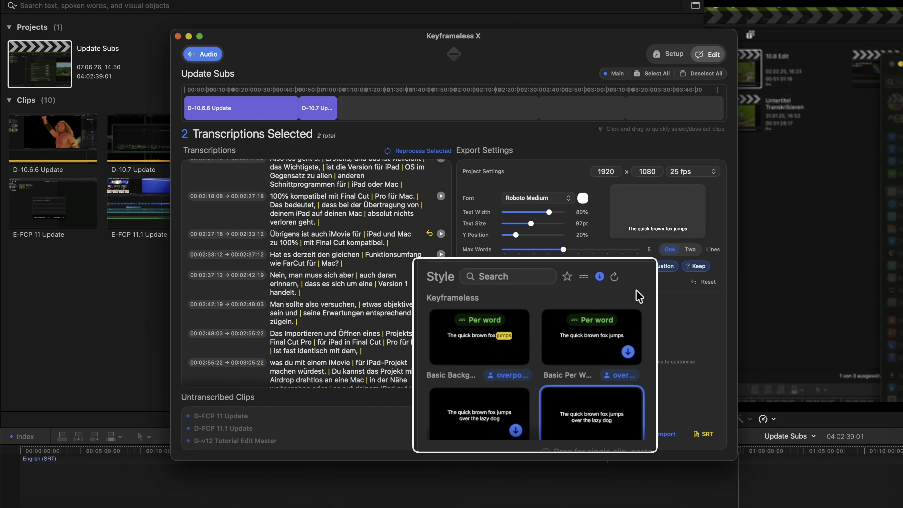
Choose the Basic Background Highlight caption style and look through the other available styles
{"action": "left_click", "coordinate": [486, 338]}
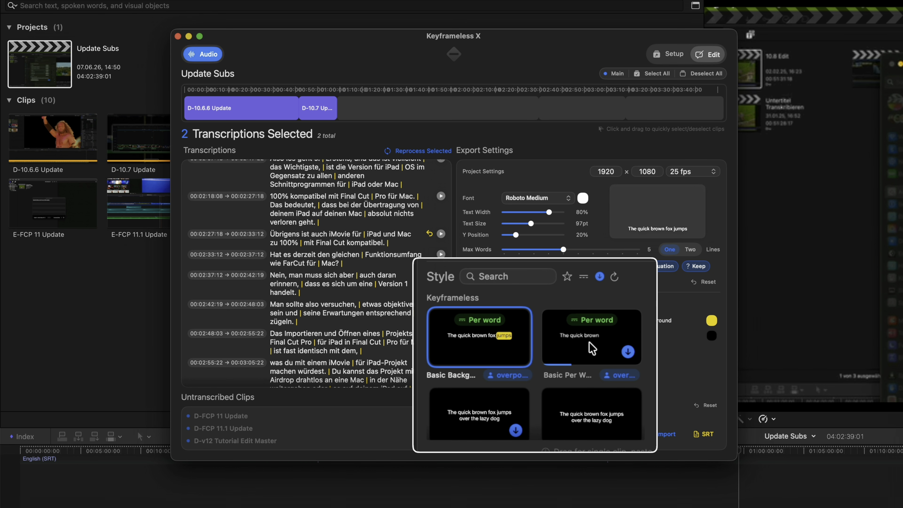
{"action": "scroll", "coordinate": [592, 348], "scroll_direction": "down", "scroll_amount": 2}
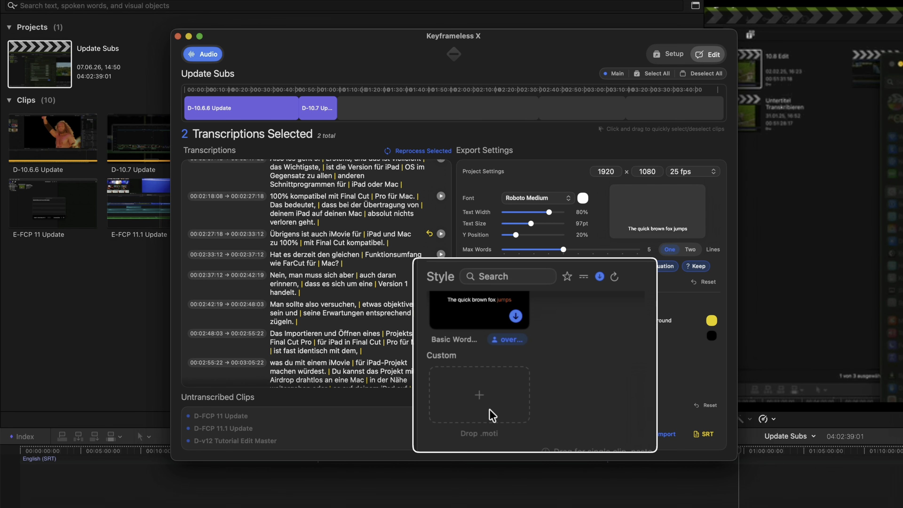
{"action": "scroll", "coordinate": [554, 386], "scroll_direction": "up", "scroll_amount": 10}
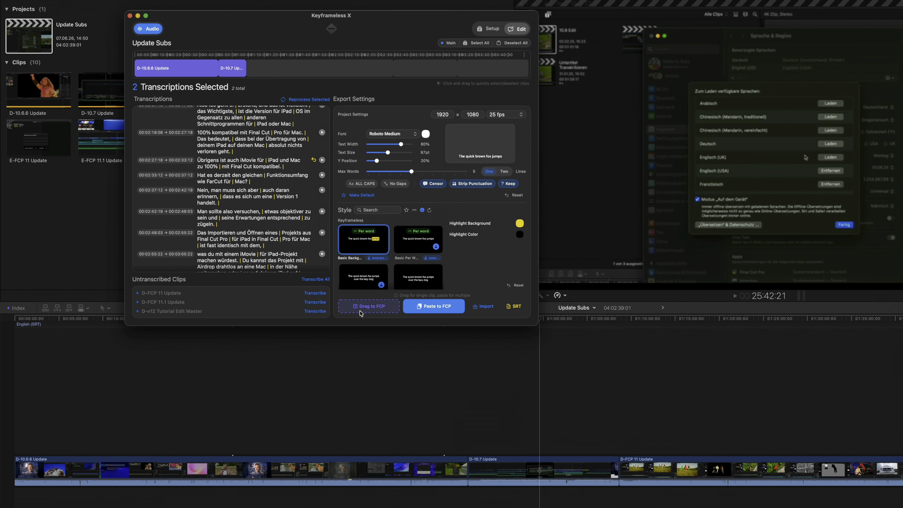
Place the generated captions above the clips from the start of the Final Cut Pro timeline and preview them
{"action": "left_click_drag", "start_coordinate": [357, 315], "coordinate": [12, 431]}
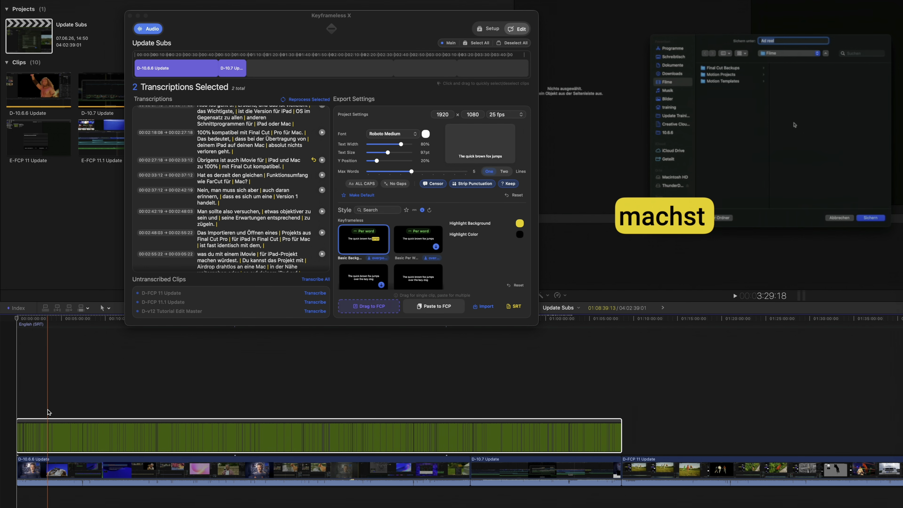
{"action": "left_click", "coordinate": [48, 411]}
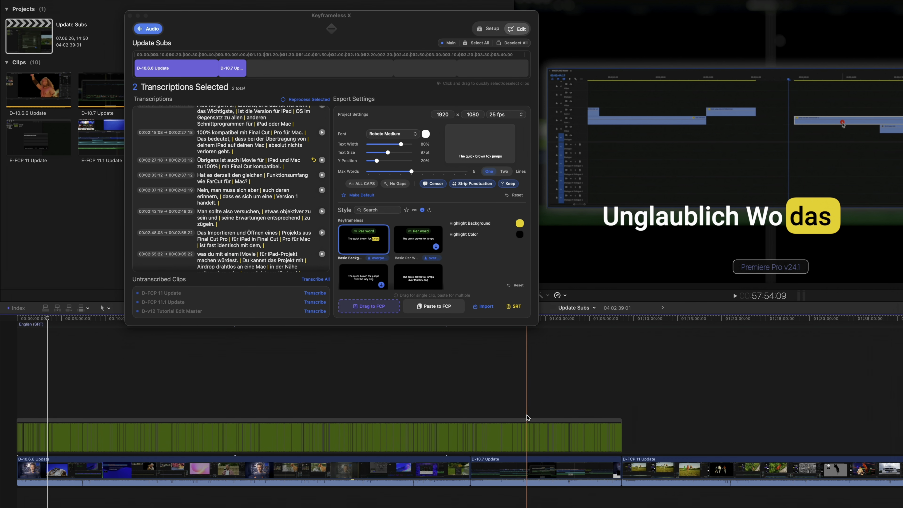
Select all the caption titles in the connected storyline and assign them the Subtitles video role
{"action": "left_click_drag", "start_coordinate": [623, 436], "coordinate": [101, 439]}
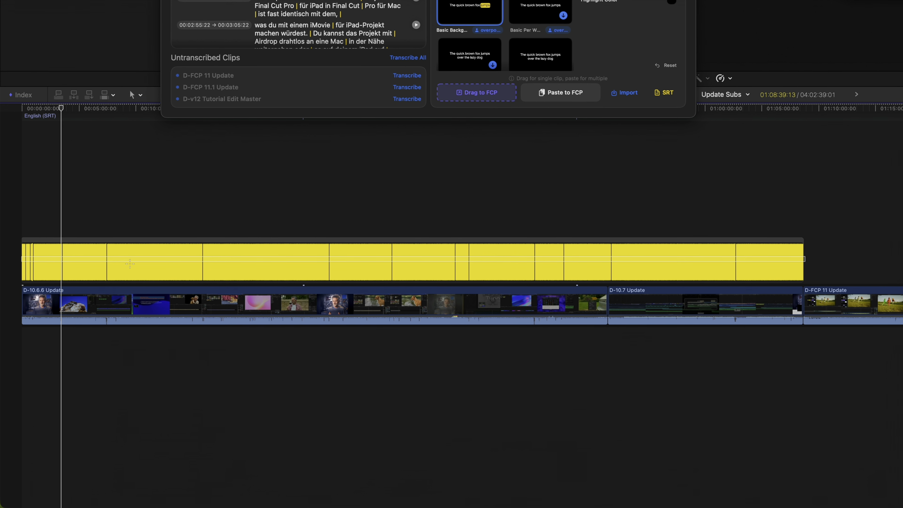
{"action": "left_click_drag", "start_coordinate": [130, 263], "coordinate": [131, 262]}
{"action": "right_click", "coordinate": [241, 261]}
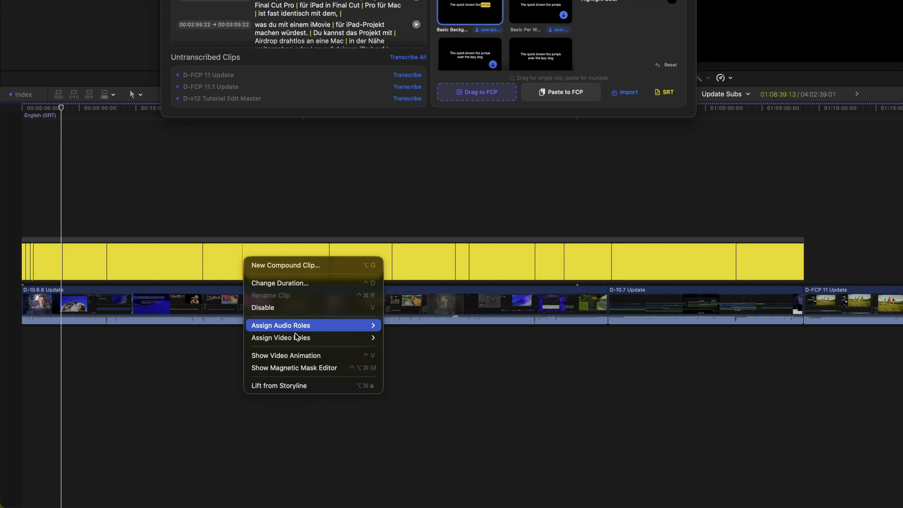
{"action": "mouse_move", "coordinate": [308, 339]}
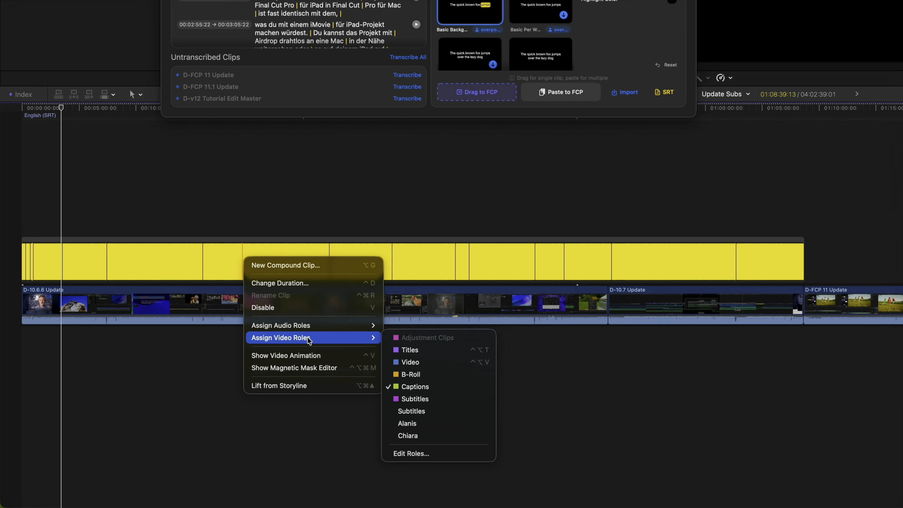
{"action": "left_click", "coordinate": [424, 398]}
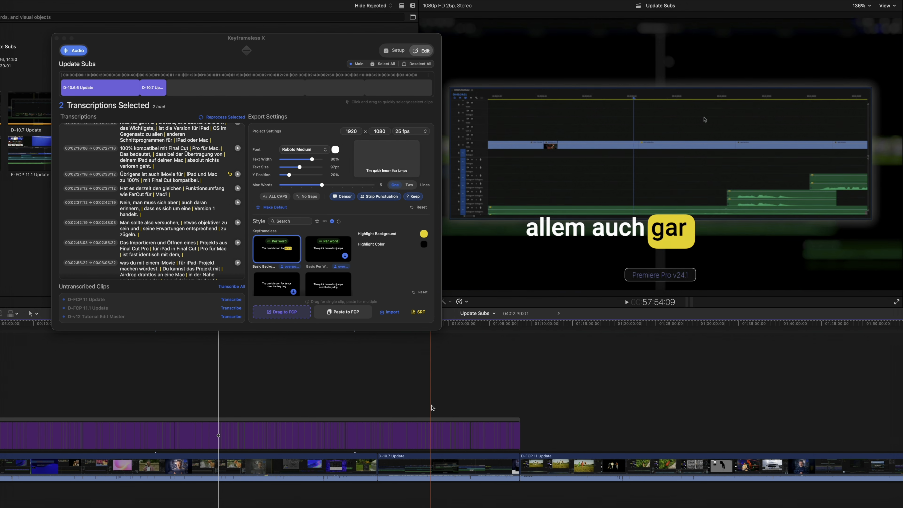
Check the captions in playback and undo their placement on the timeline
{"action": "key", "text": "space"}
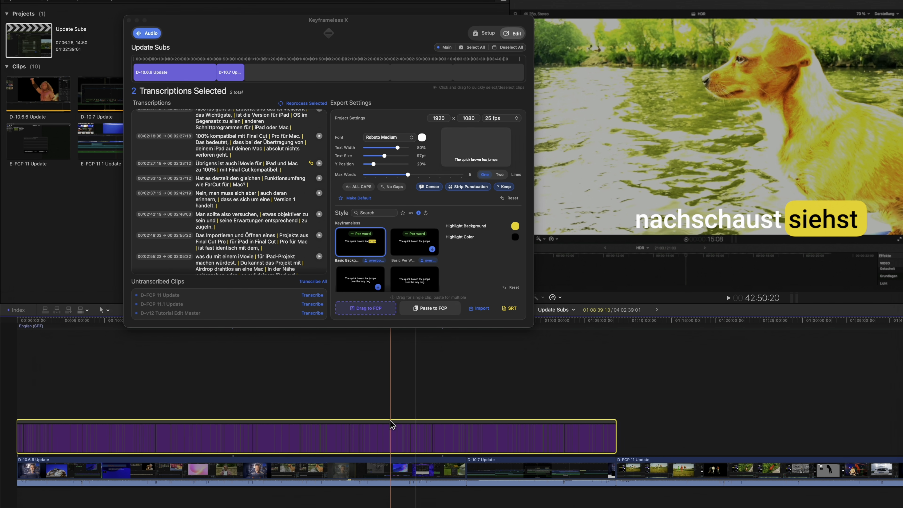
{"action": "key", "text": "super+z"}
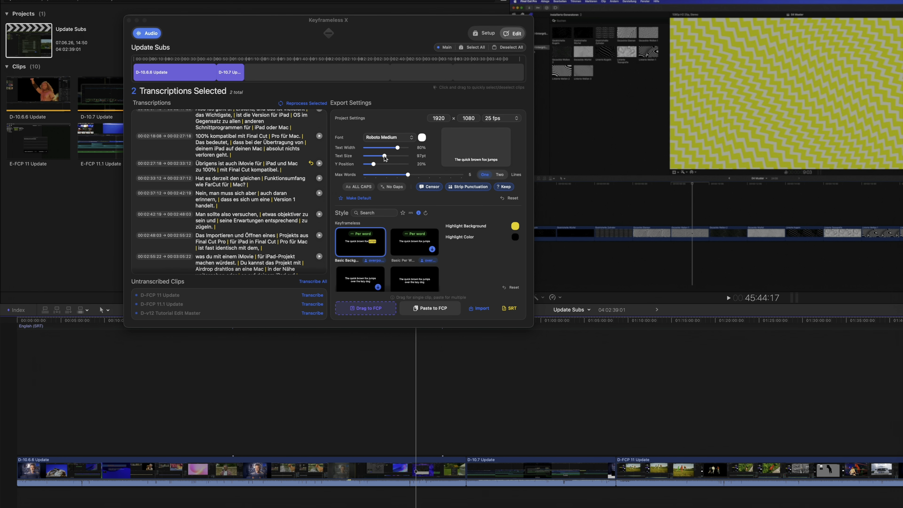
Set the captions to 48 pt, a Y position of 15% and two lines, and place them from the start of the timeline
{"action": "left_click", "coordinate": [384, 156]}
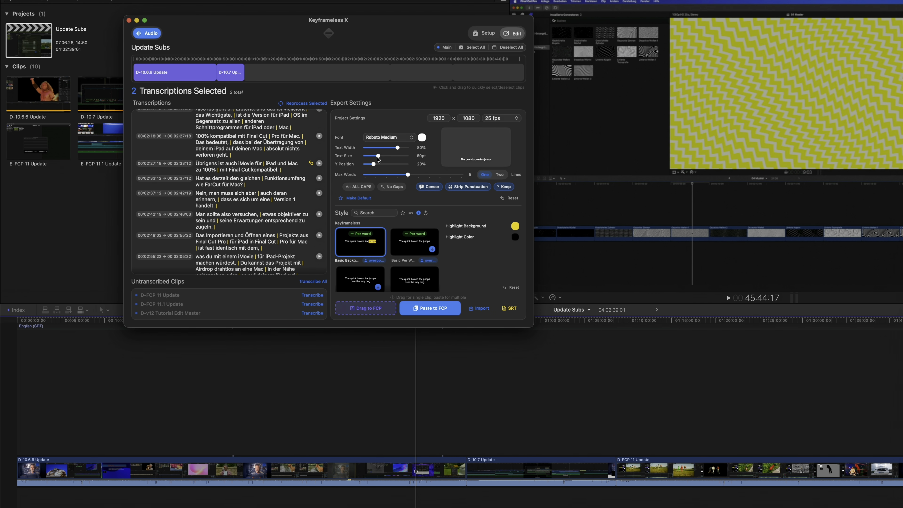
{"action": "left_click", "coordinate": [500, 174]}
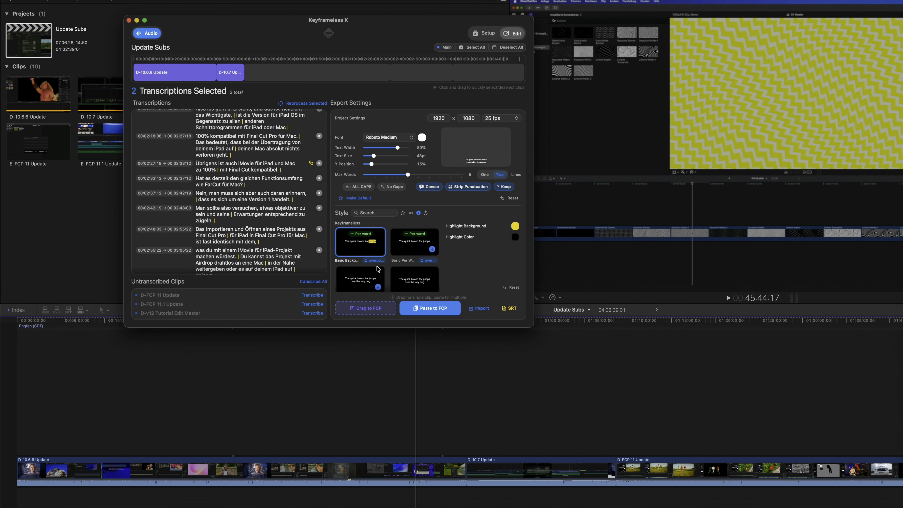
{"action": "key", "text": "Home"}
{"action": "left_click_drag", "start_coordinate": [355, 315], "coordinate": [16, 444]}
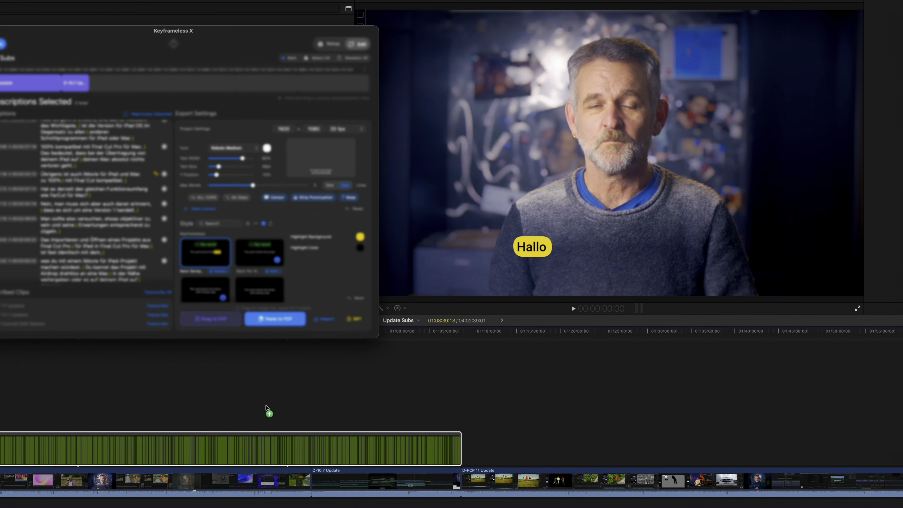
Play back parts of the timeline to check the two-line captions and their word highlighting
{"action": "left_click", "coordinate": [351, 398]}
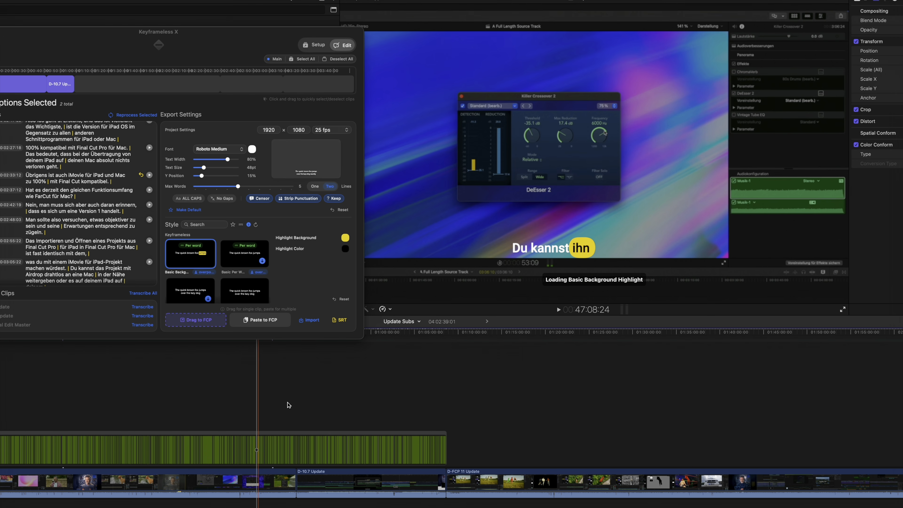
{"action": "key", "text": "space"}
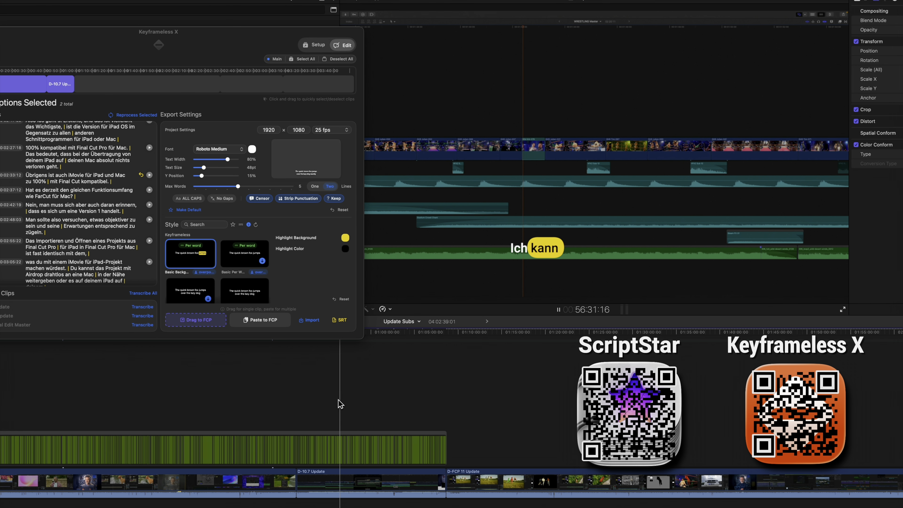
{"action": "key", "text": "space"}
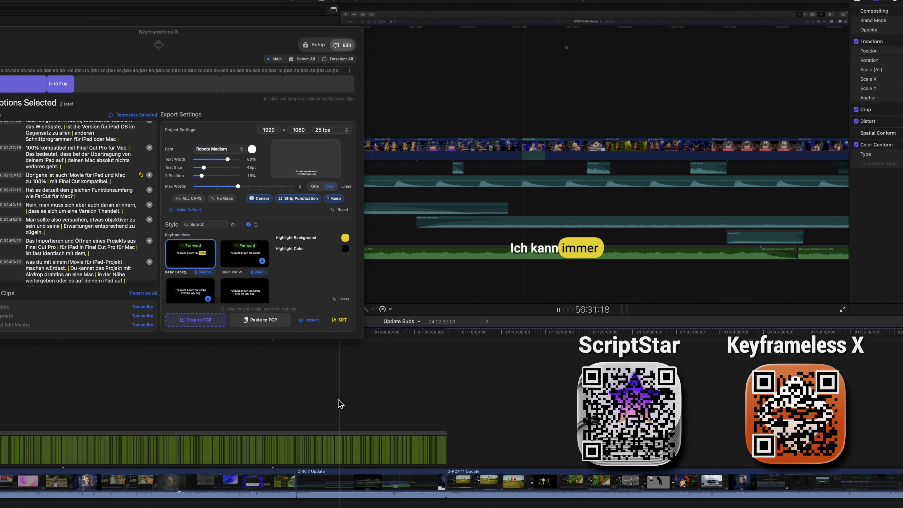
{"action": "key", "text": "space"}
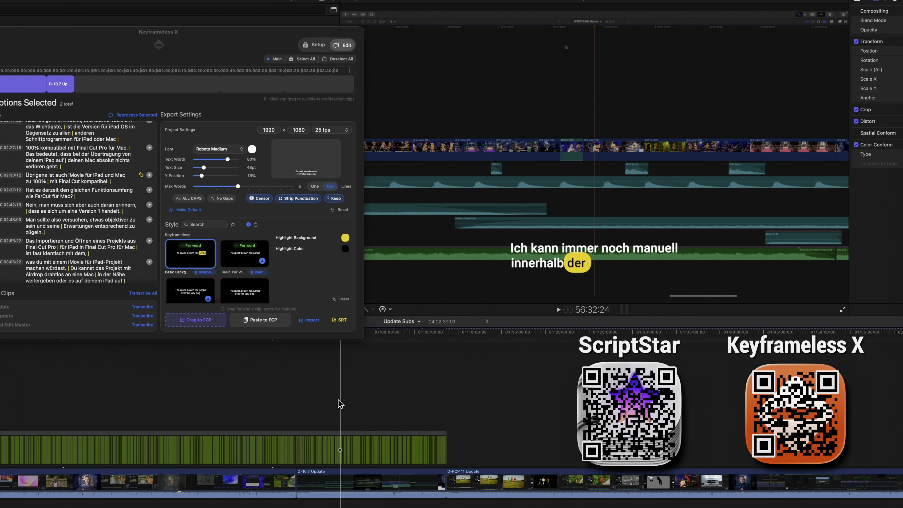